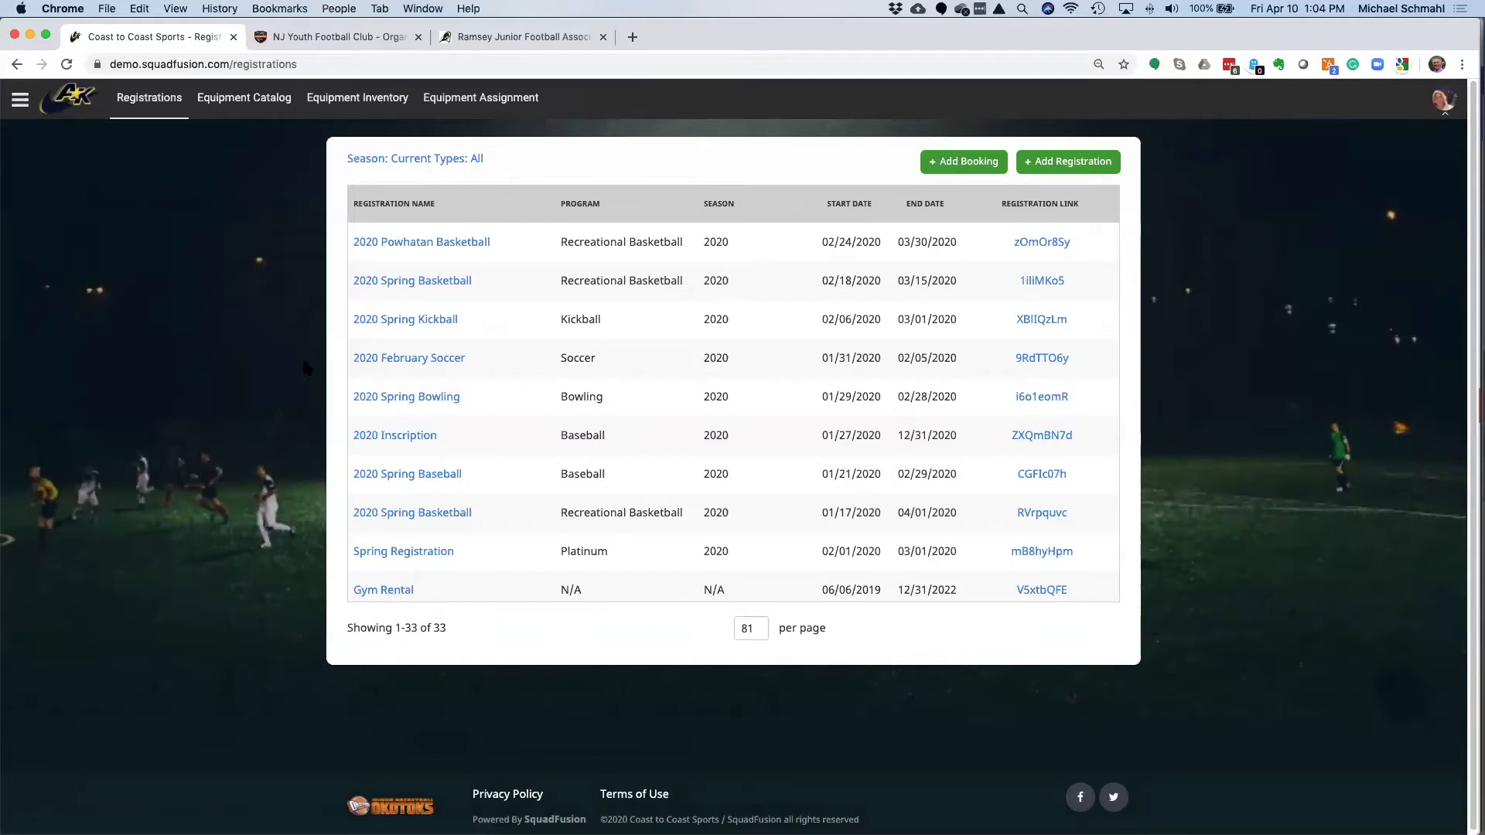
Open the 2020 Spring Basketball registration and review its general settings, including dates, re-registration options, welcome page display, confirmation message and error conditions
left_click(407, 283)
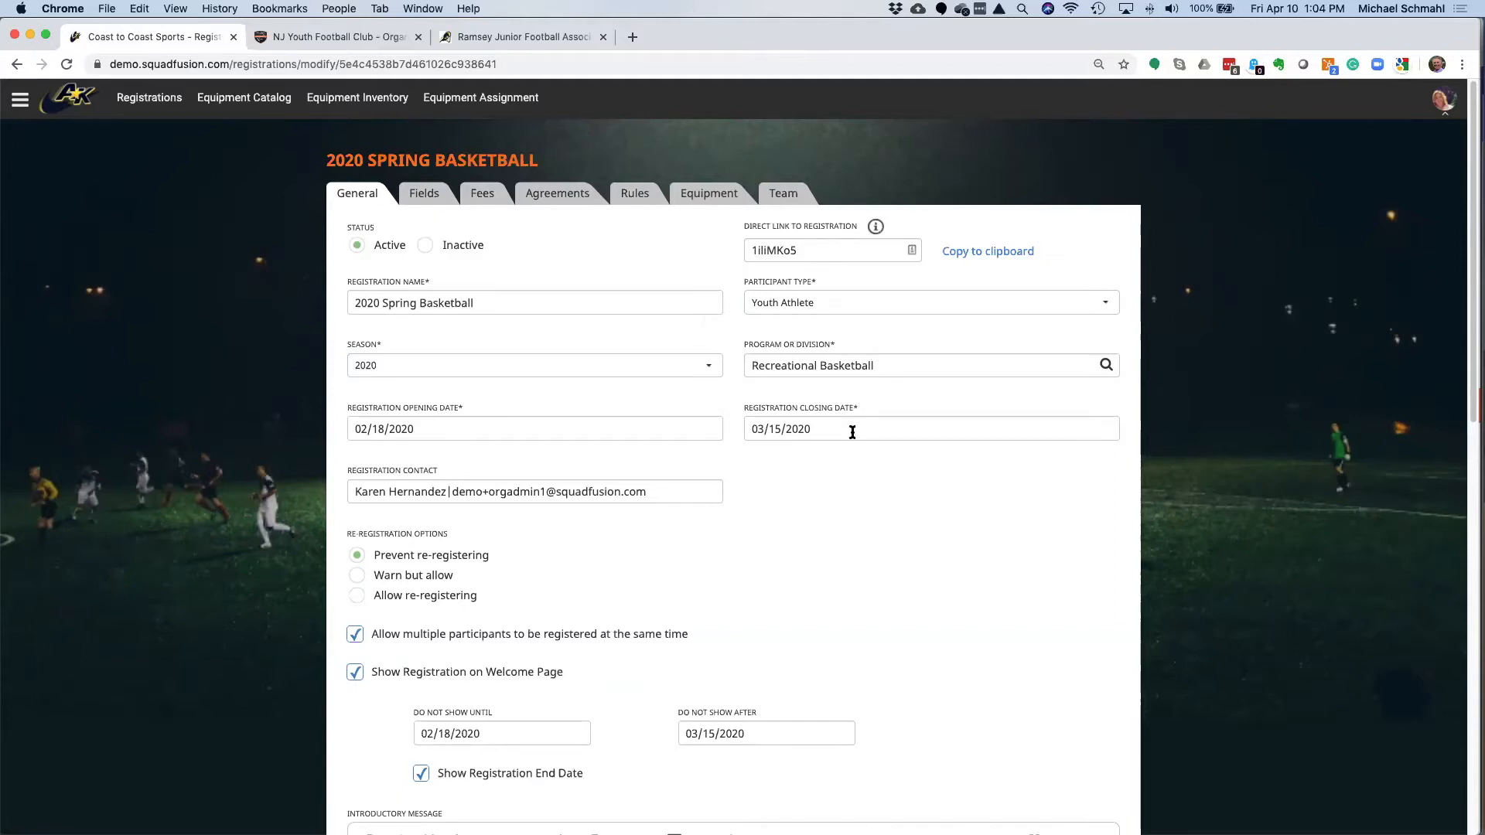
scroll(862, 557, "down", 3)
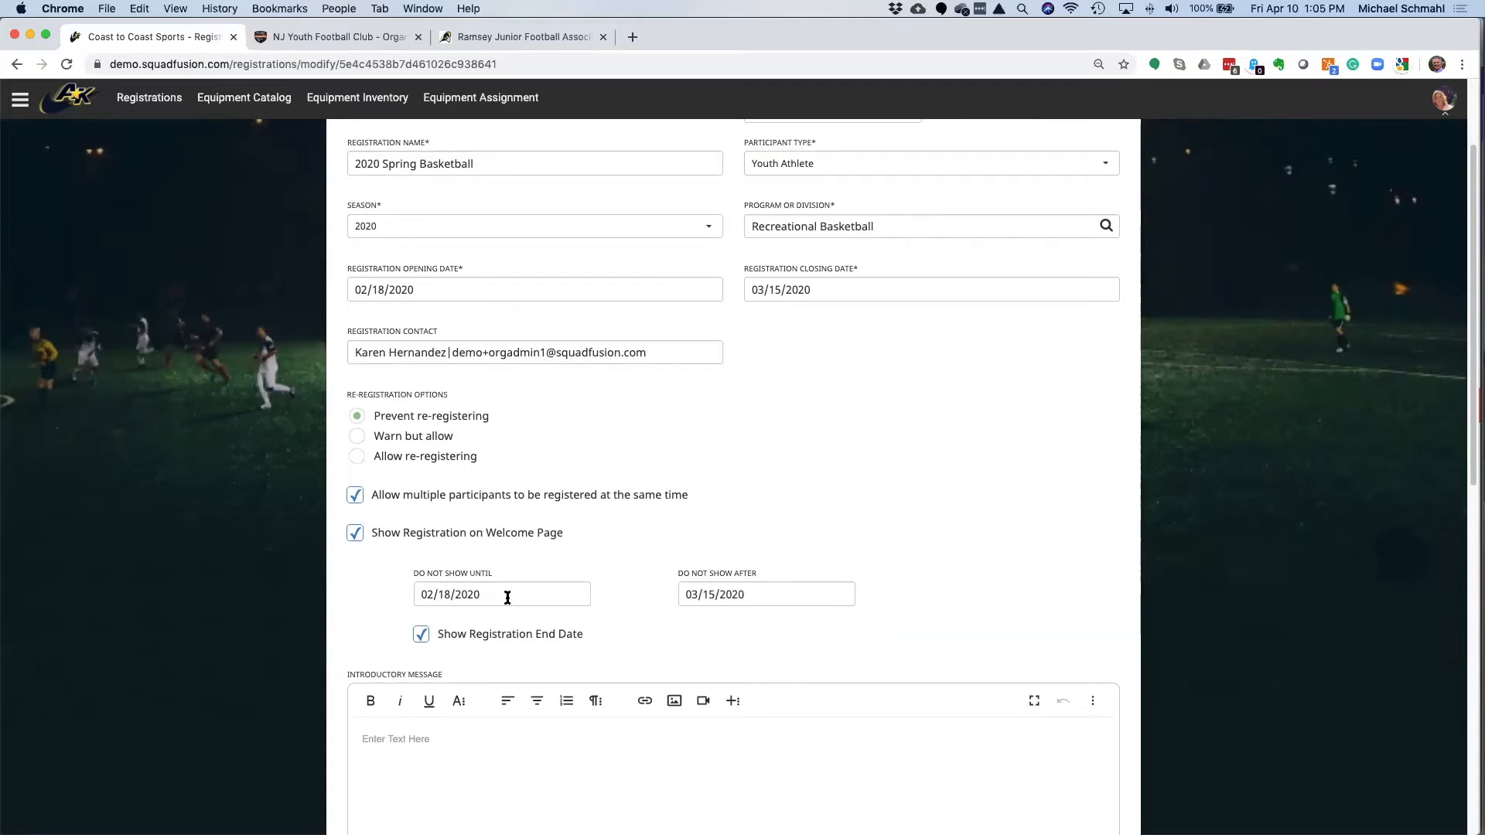
scroll(508, 598, "down", 5)
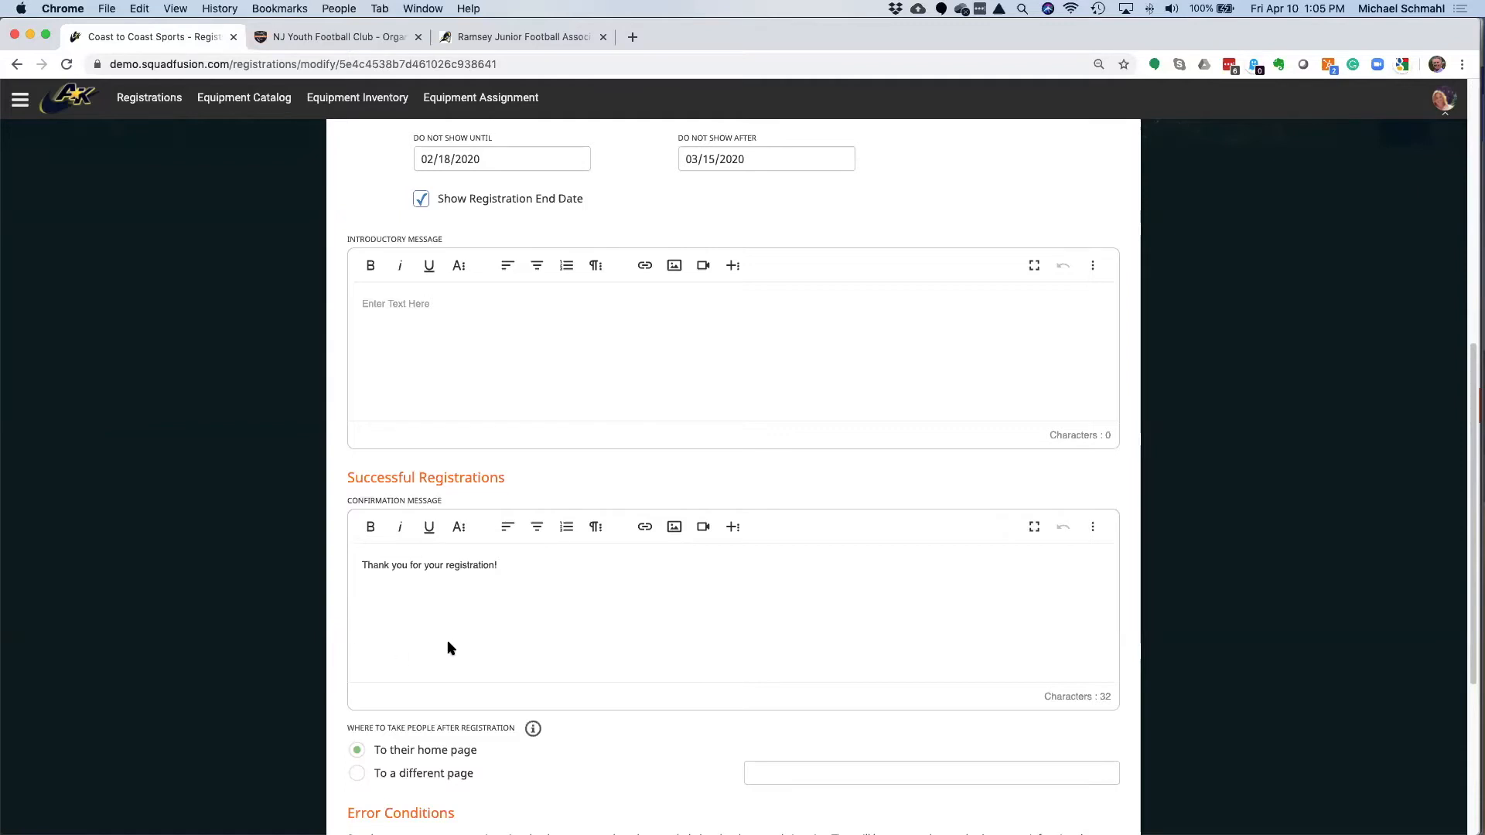
scroll(447, 650, "down", 5)
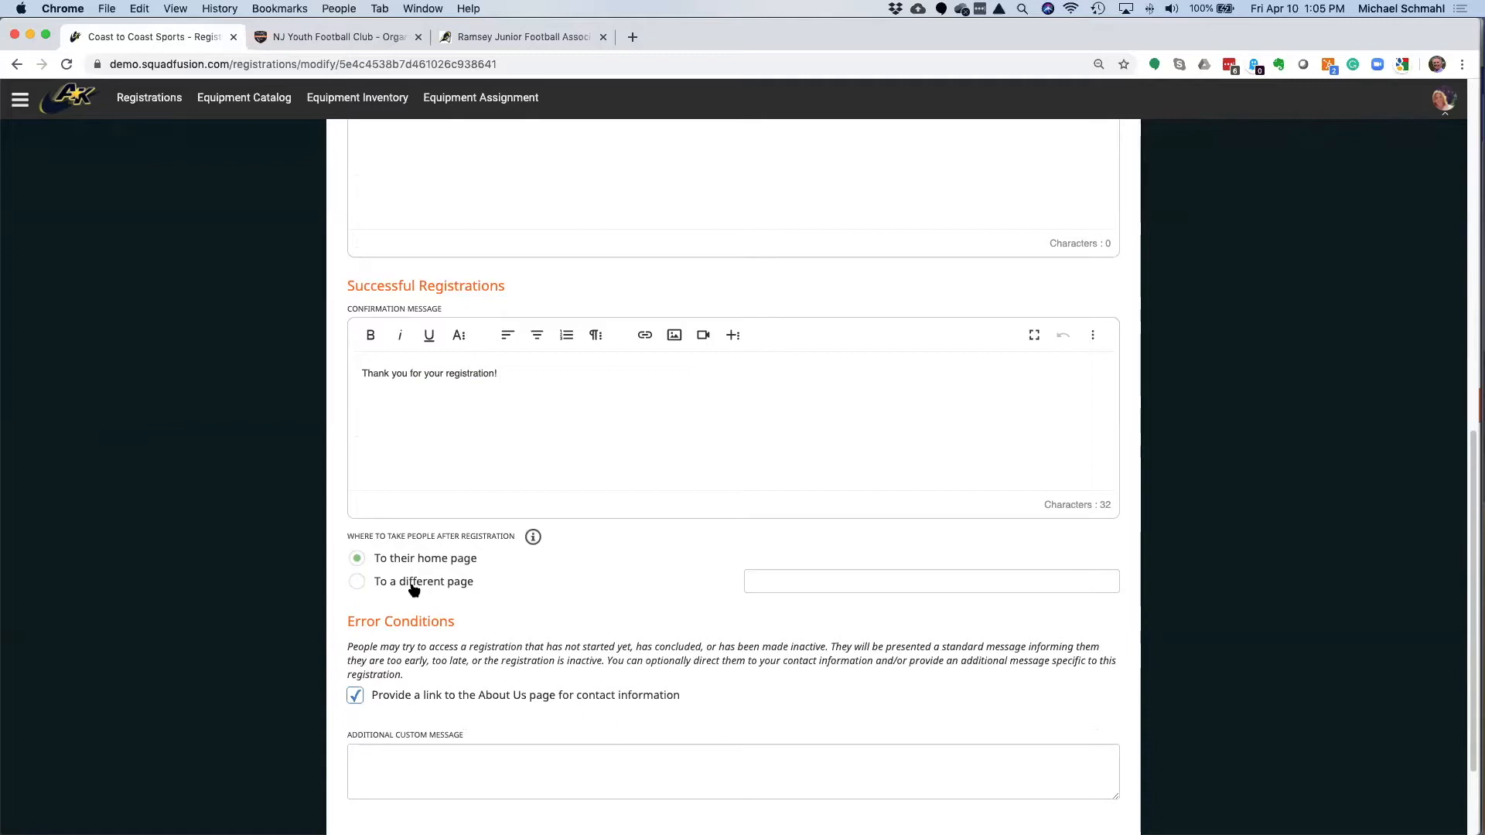
scroll(412, 586, "down", 3)
scroll(413, 590, "up", 12)
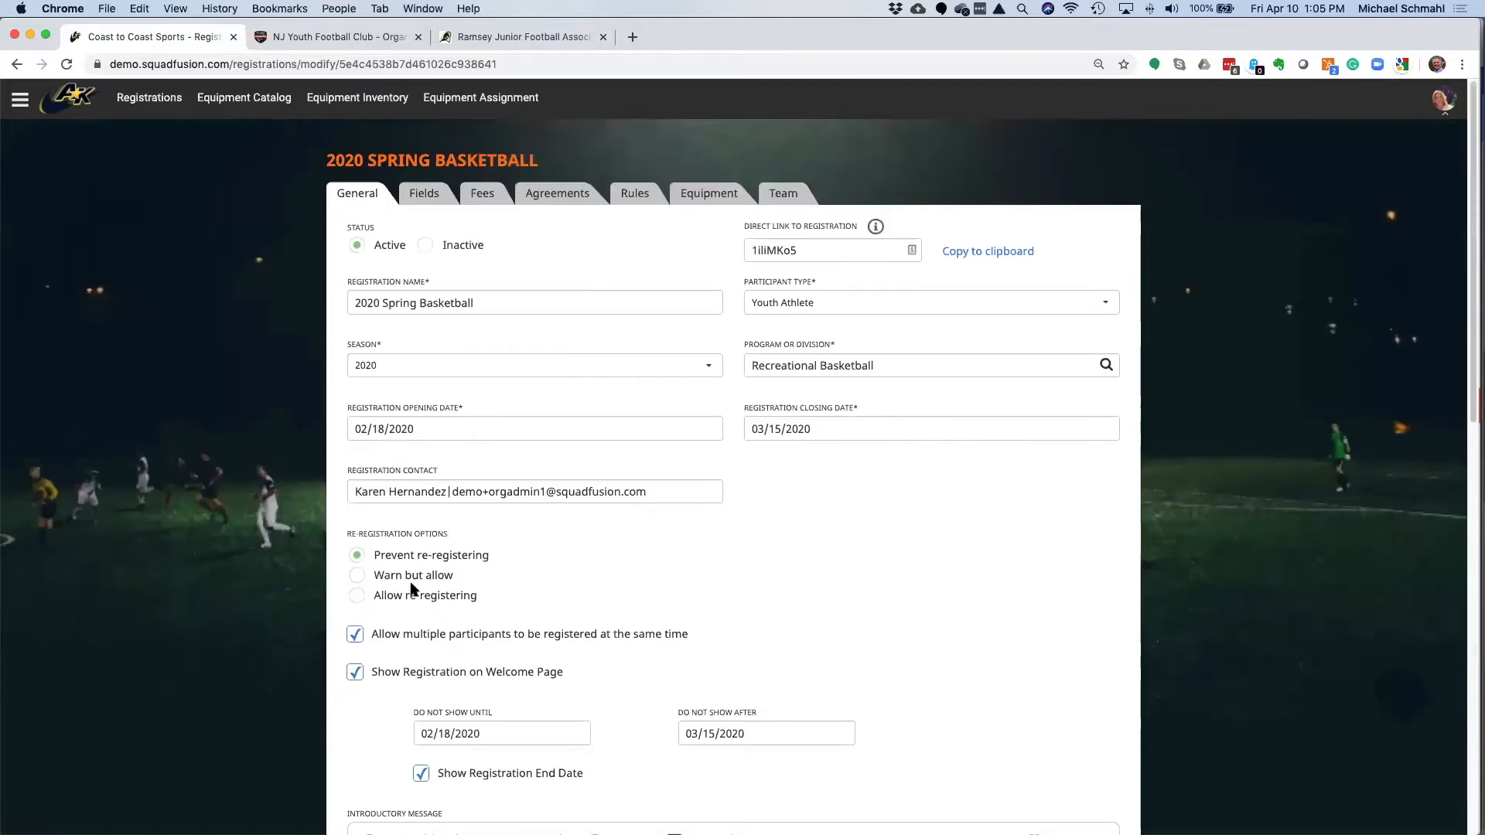
scroll(413, 591, "down", 12)
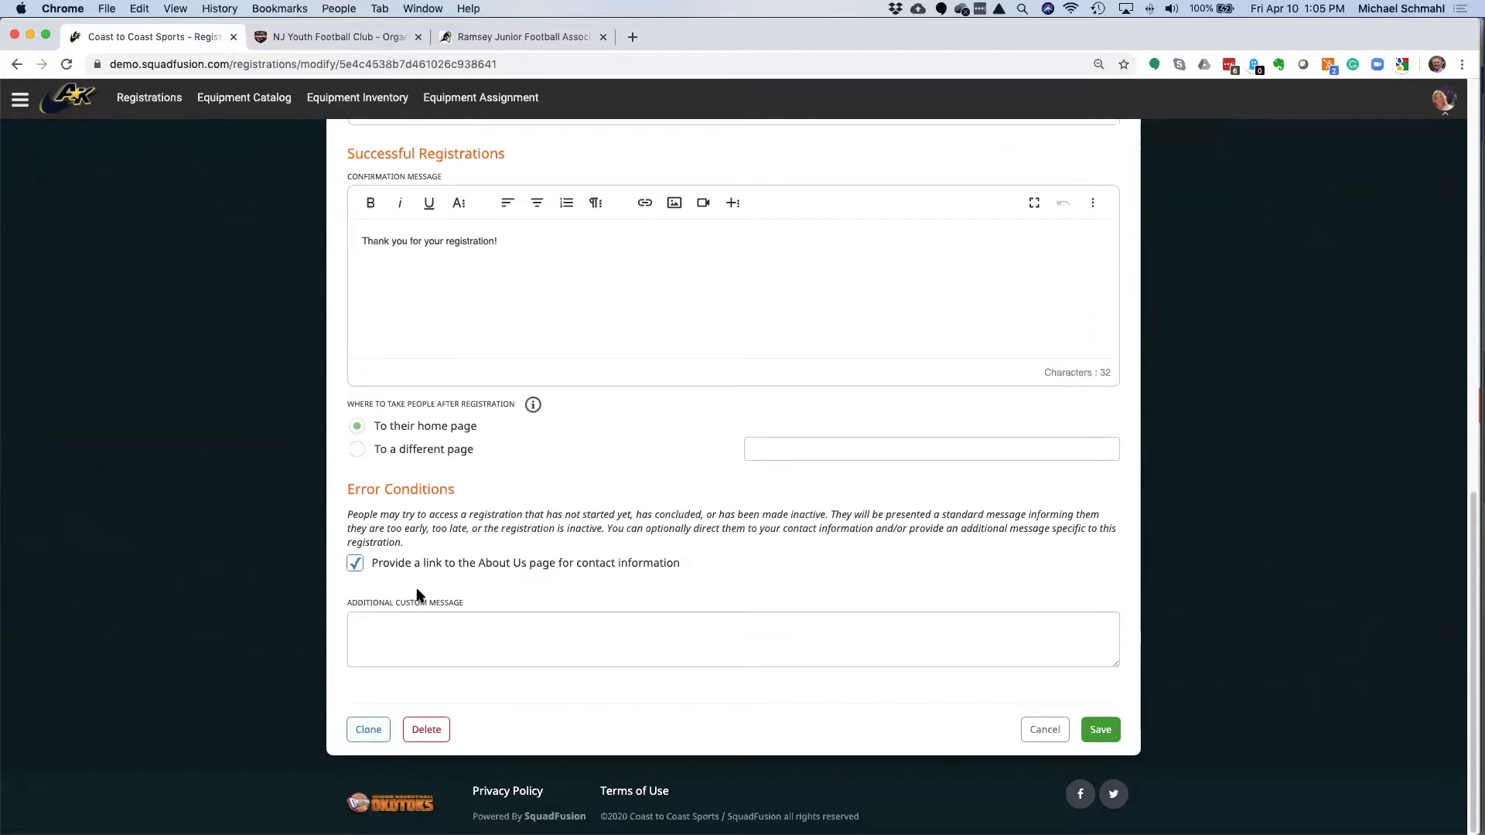
scroll(417, 597, "up", 12)
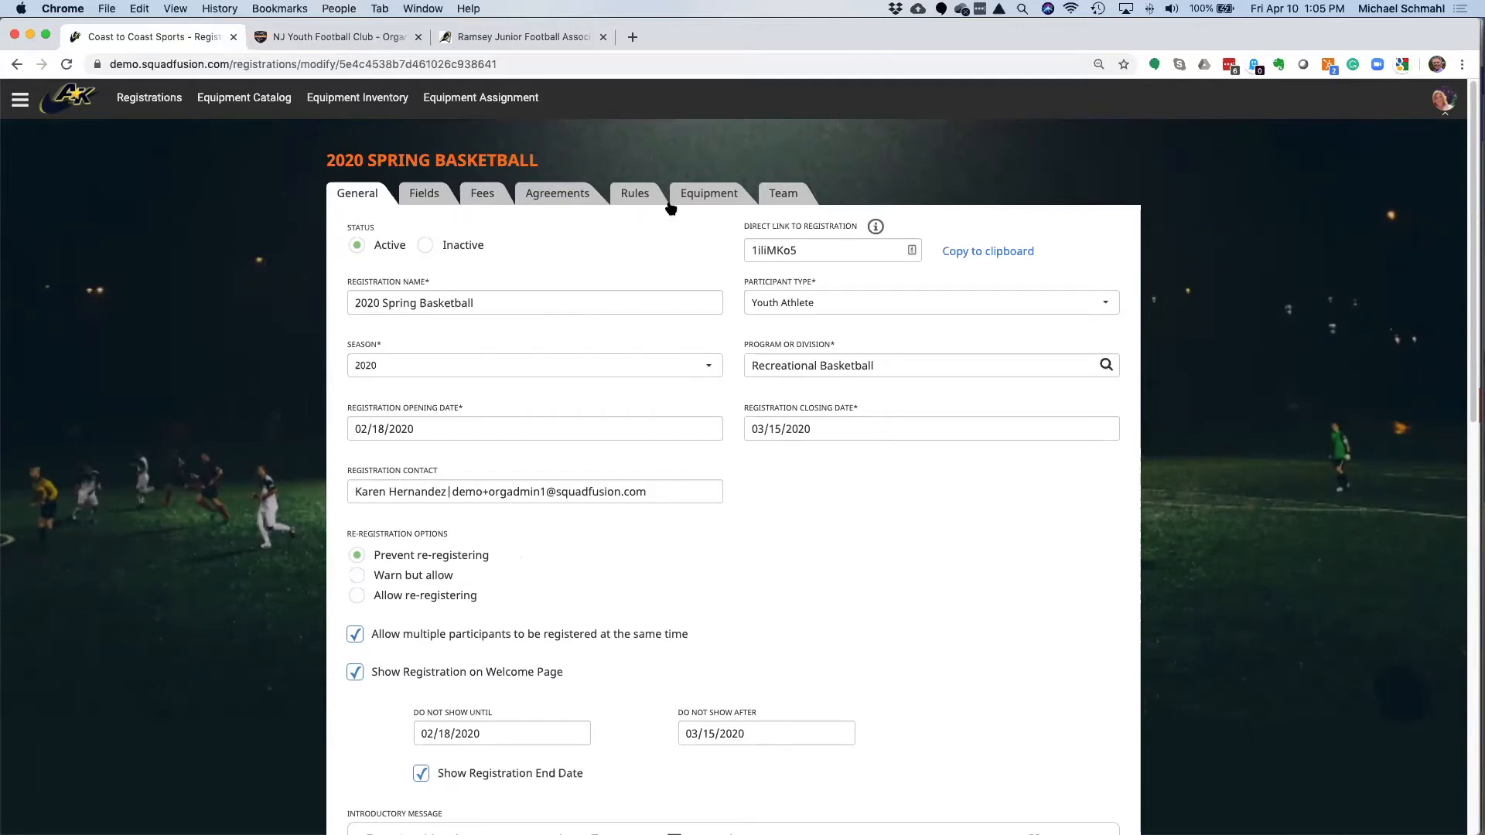
scroll(544, 527, "down", 4)
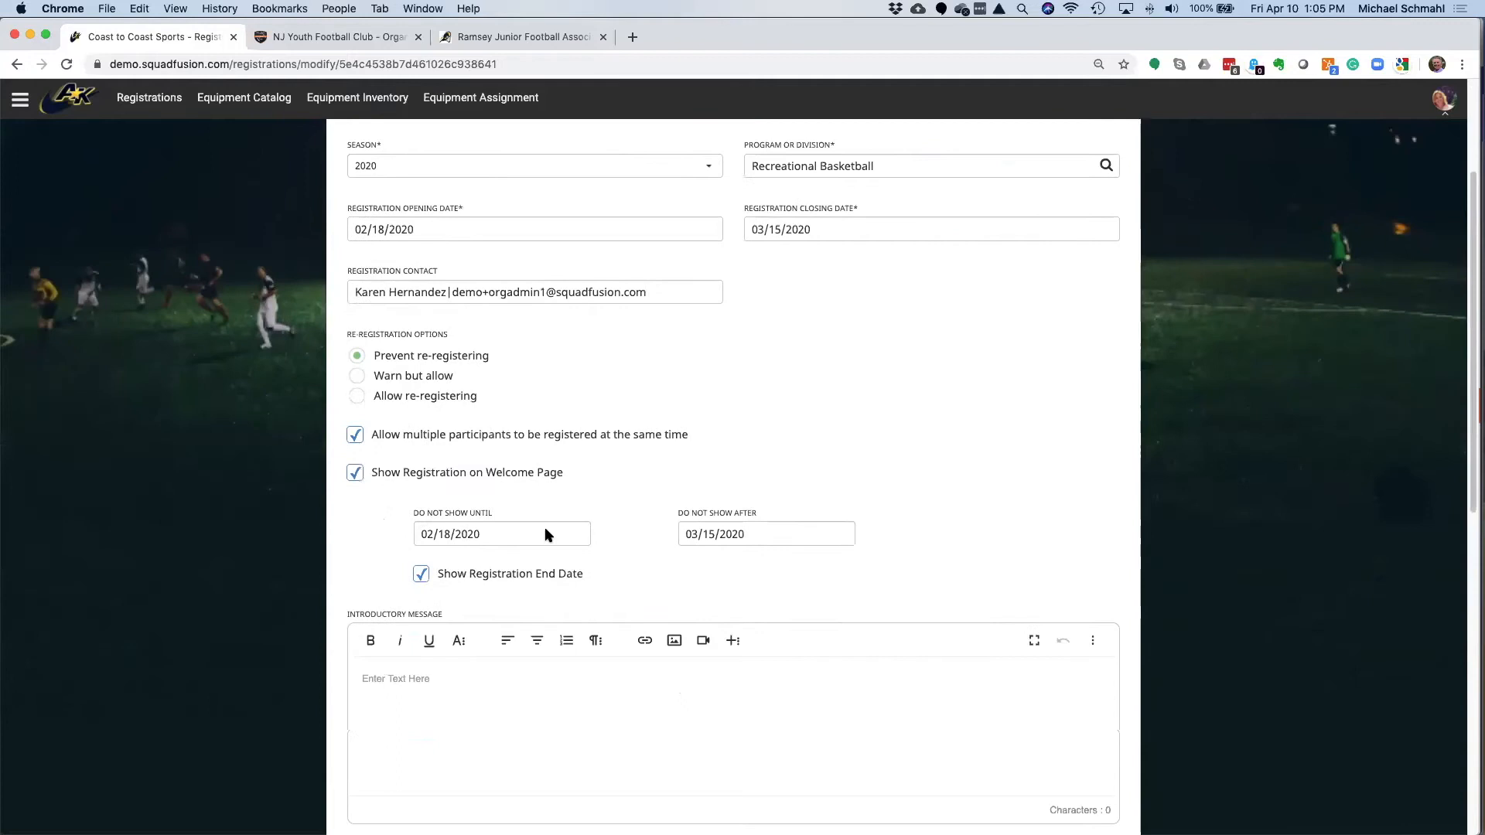
scroll(544, 530, "down", 9)
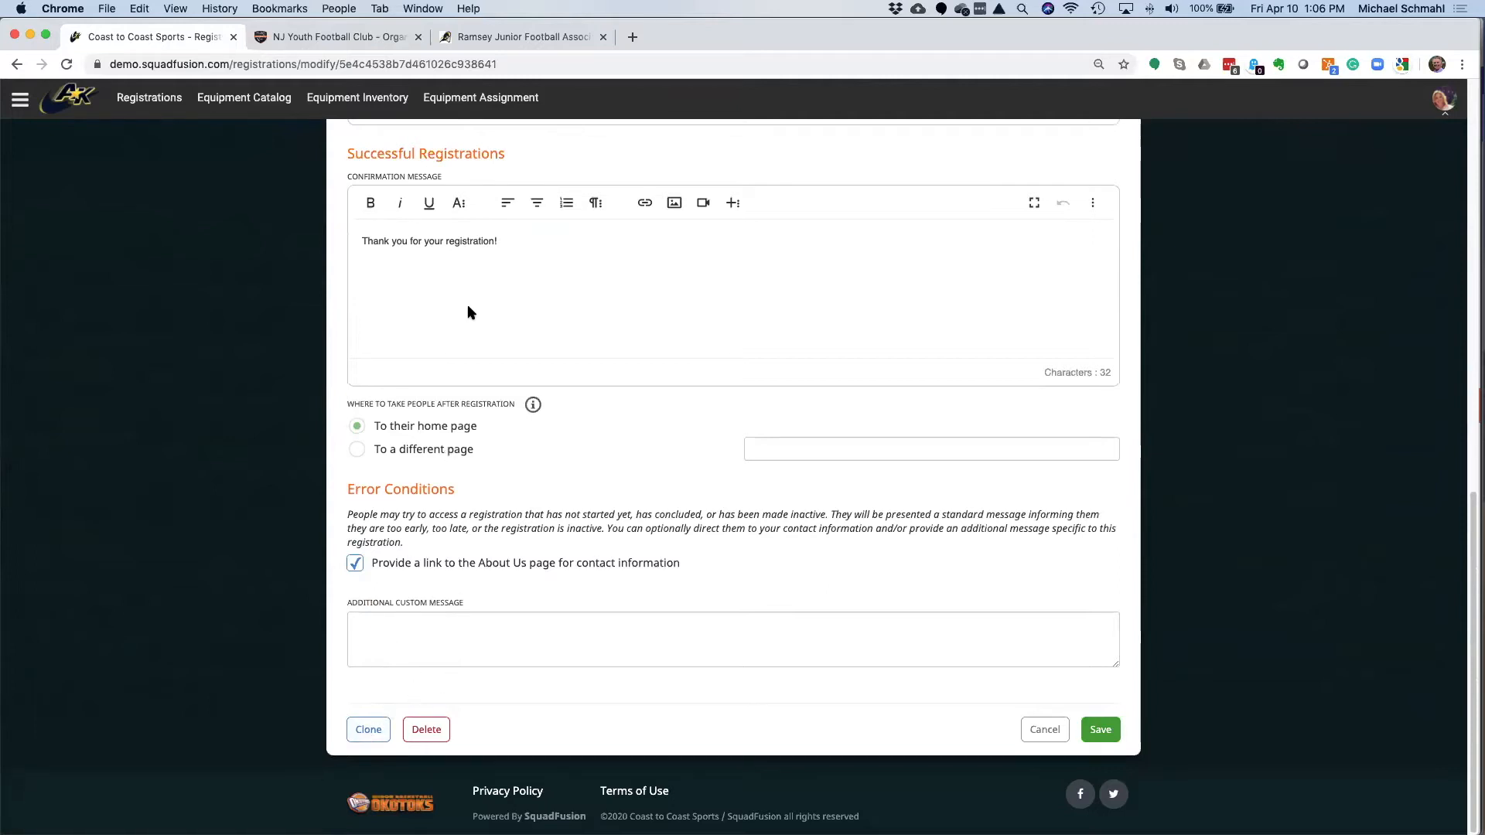
scroll(467, 307, "up", 10)
scroll(469, 309, "up", 3)
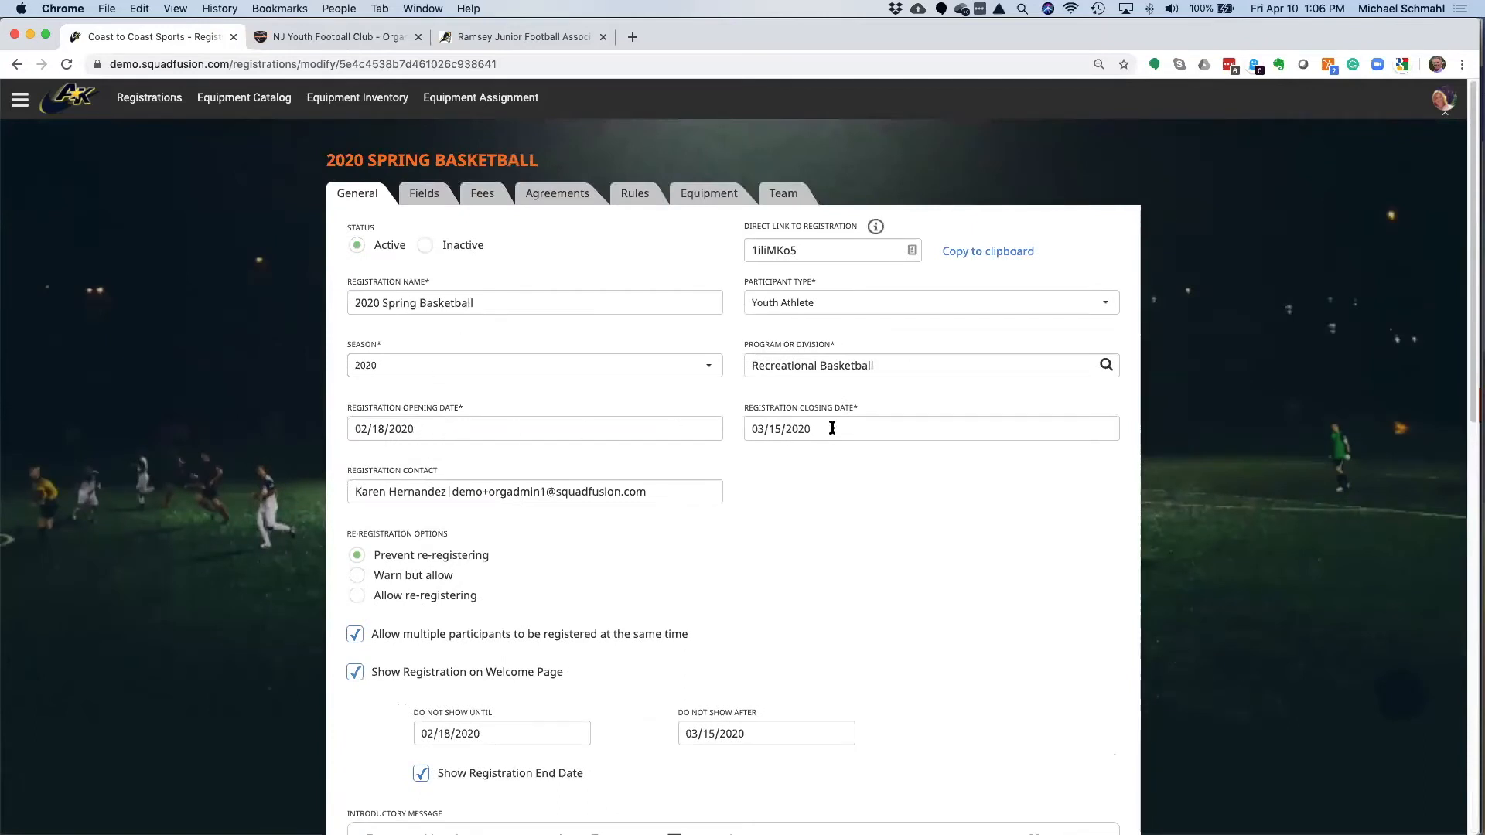
scroll(786, 591, "down", 1)
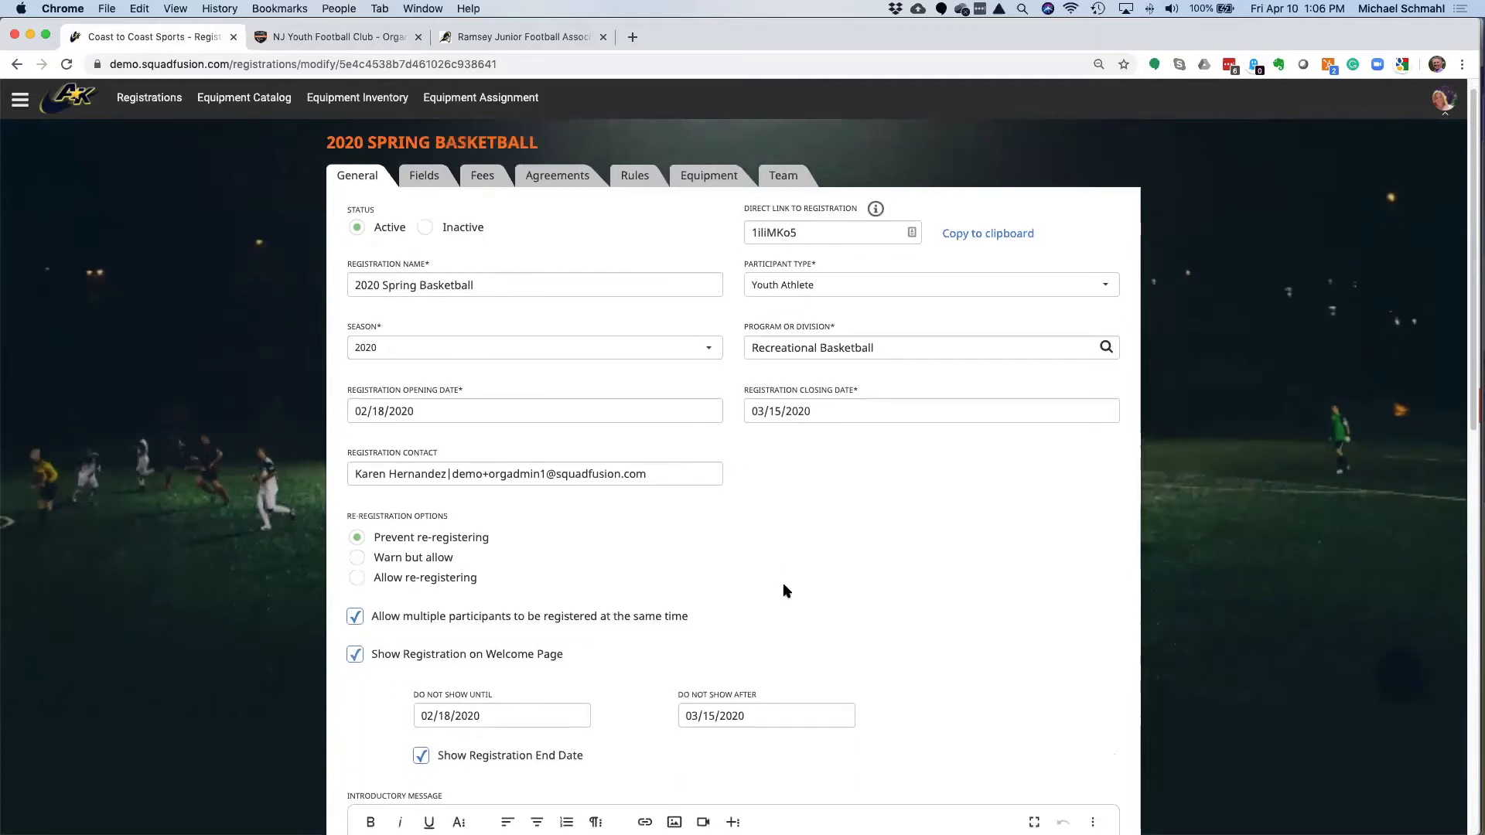
scroll(786, 591, "up", 1)
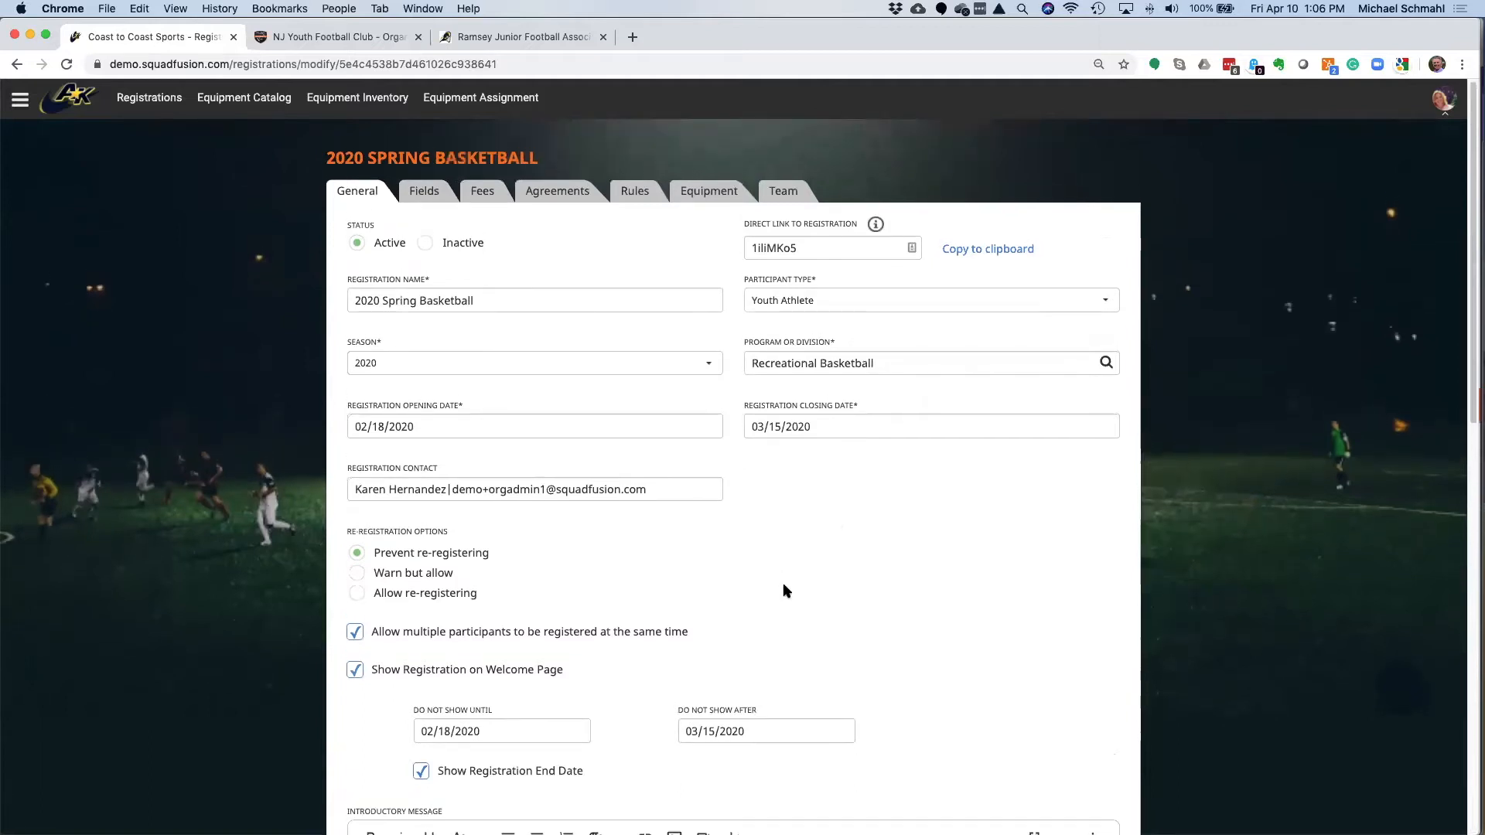
scroll(786, 591, "down", 1)
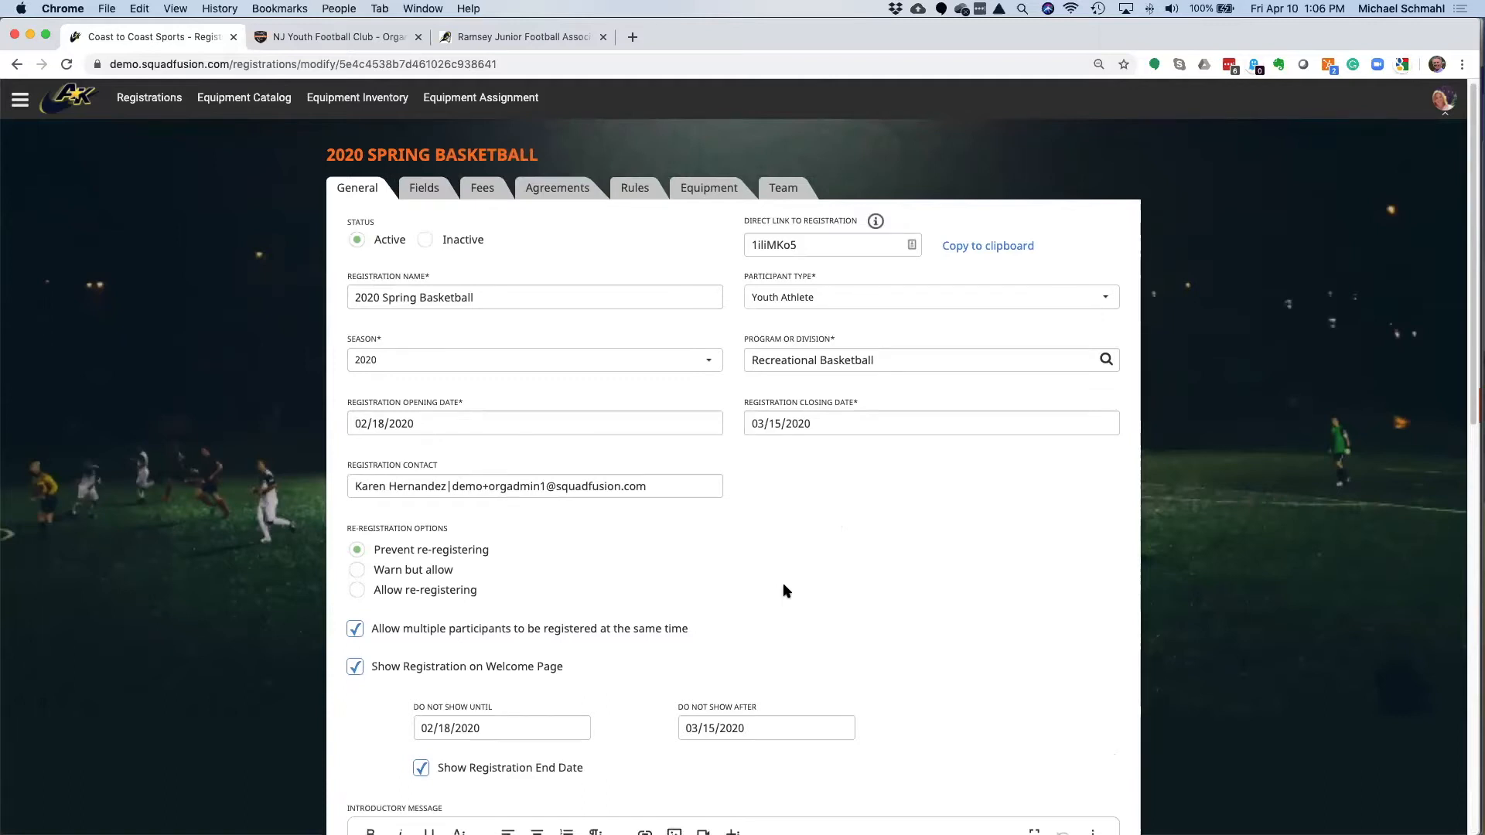
Review the registration's field groups for personal details, contact details and participation, with their registration settings
left_click(423, 190)
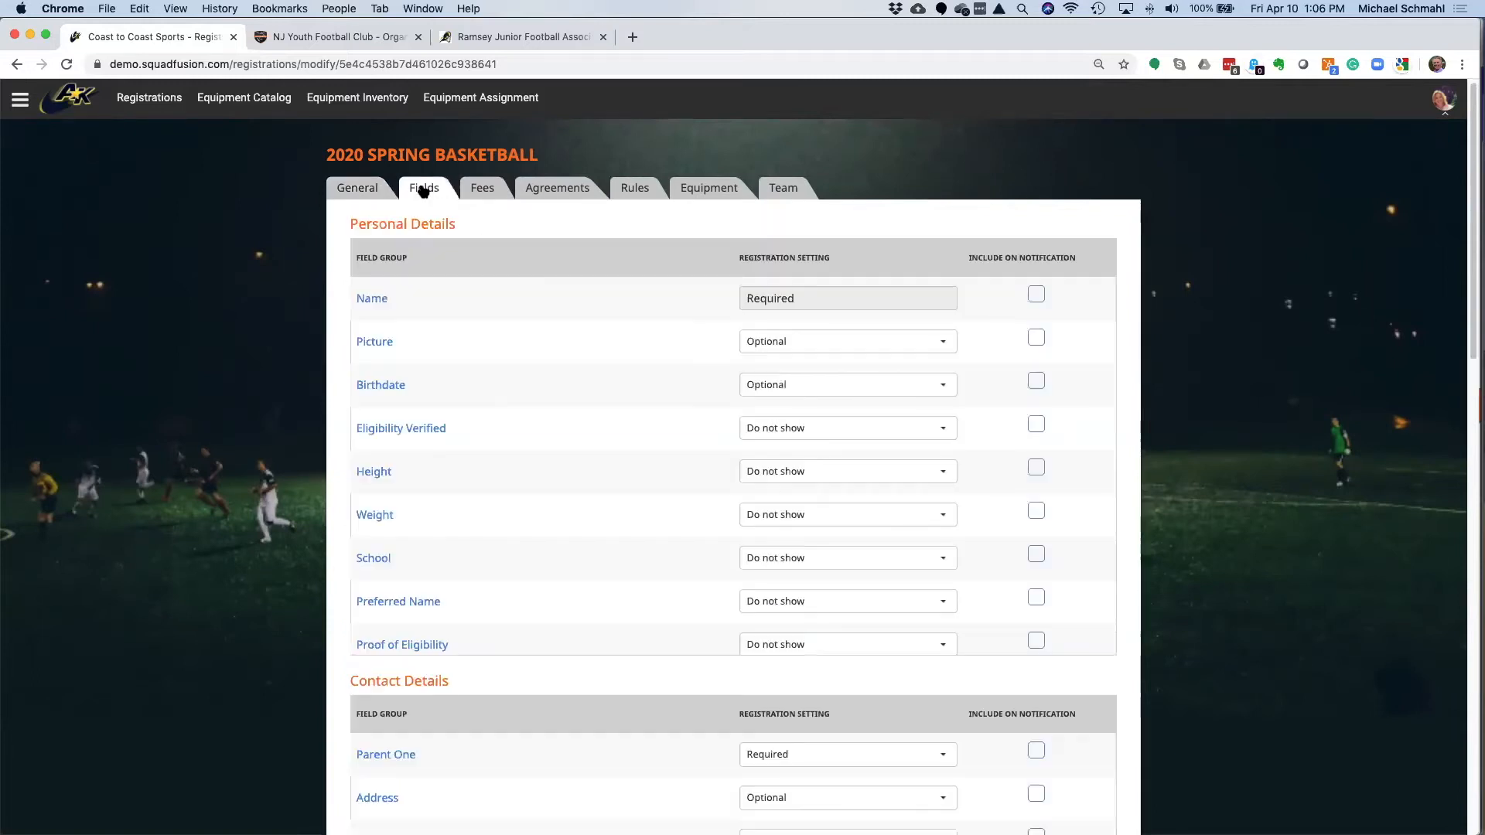
scroll(194, 700, "down", 1)
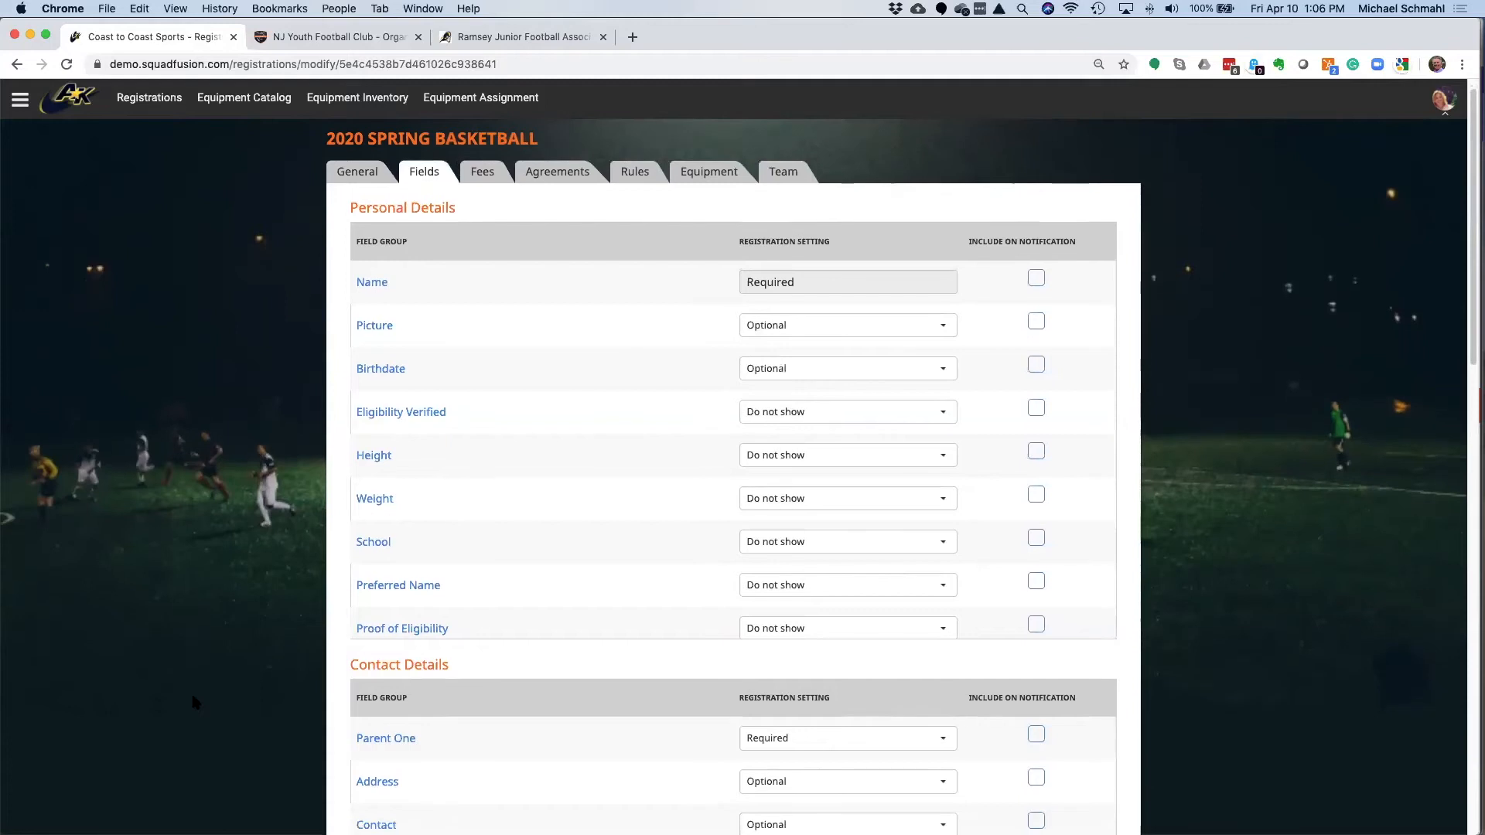
scroll(194, 701, "down", 5)
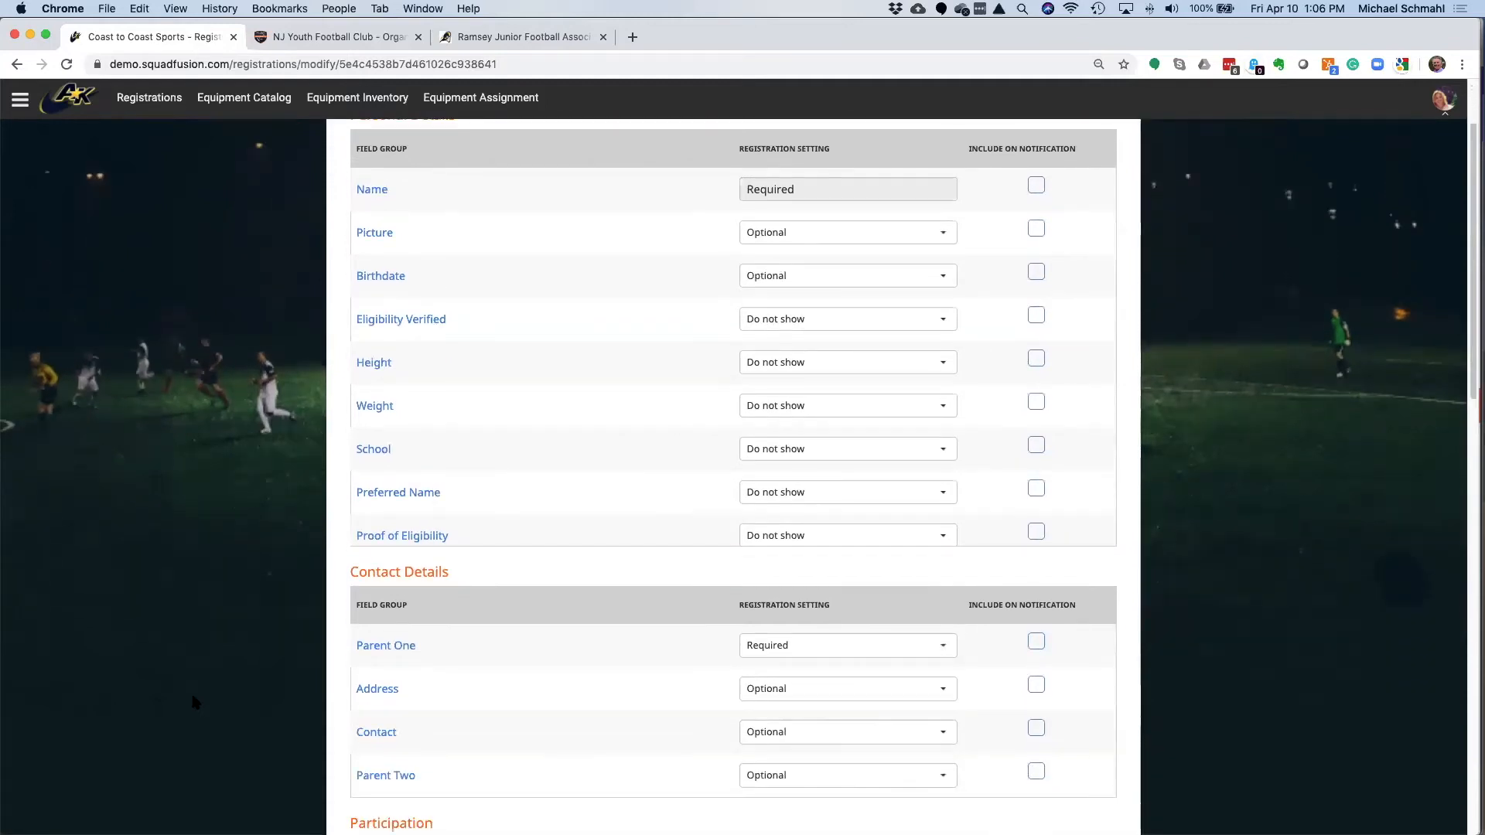
scroll(195, 701, "down", 1)
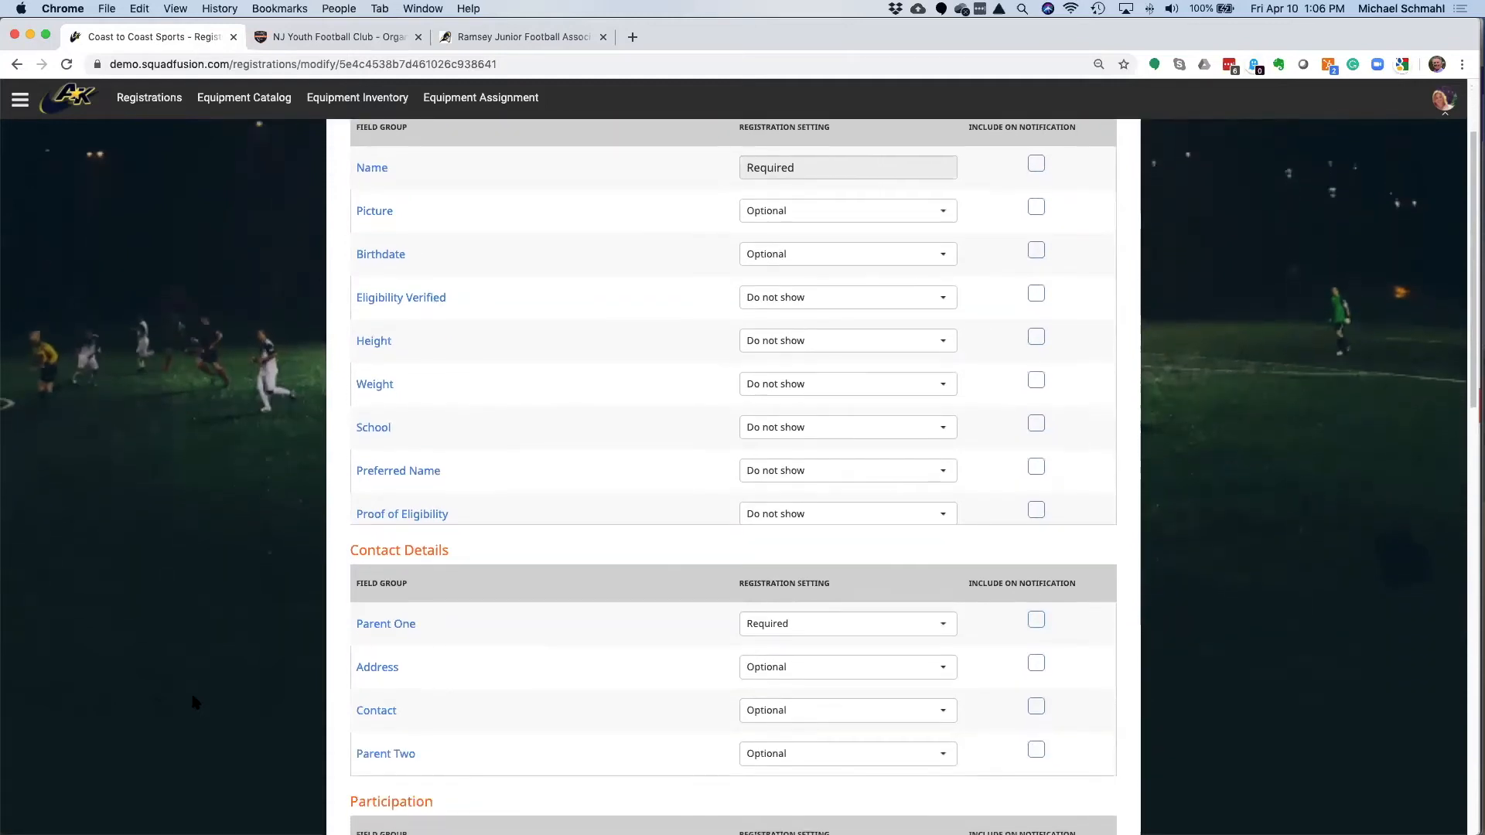
scroll(193, 700, "down", 1)
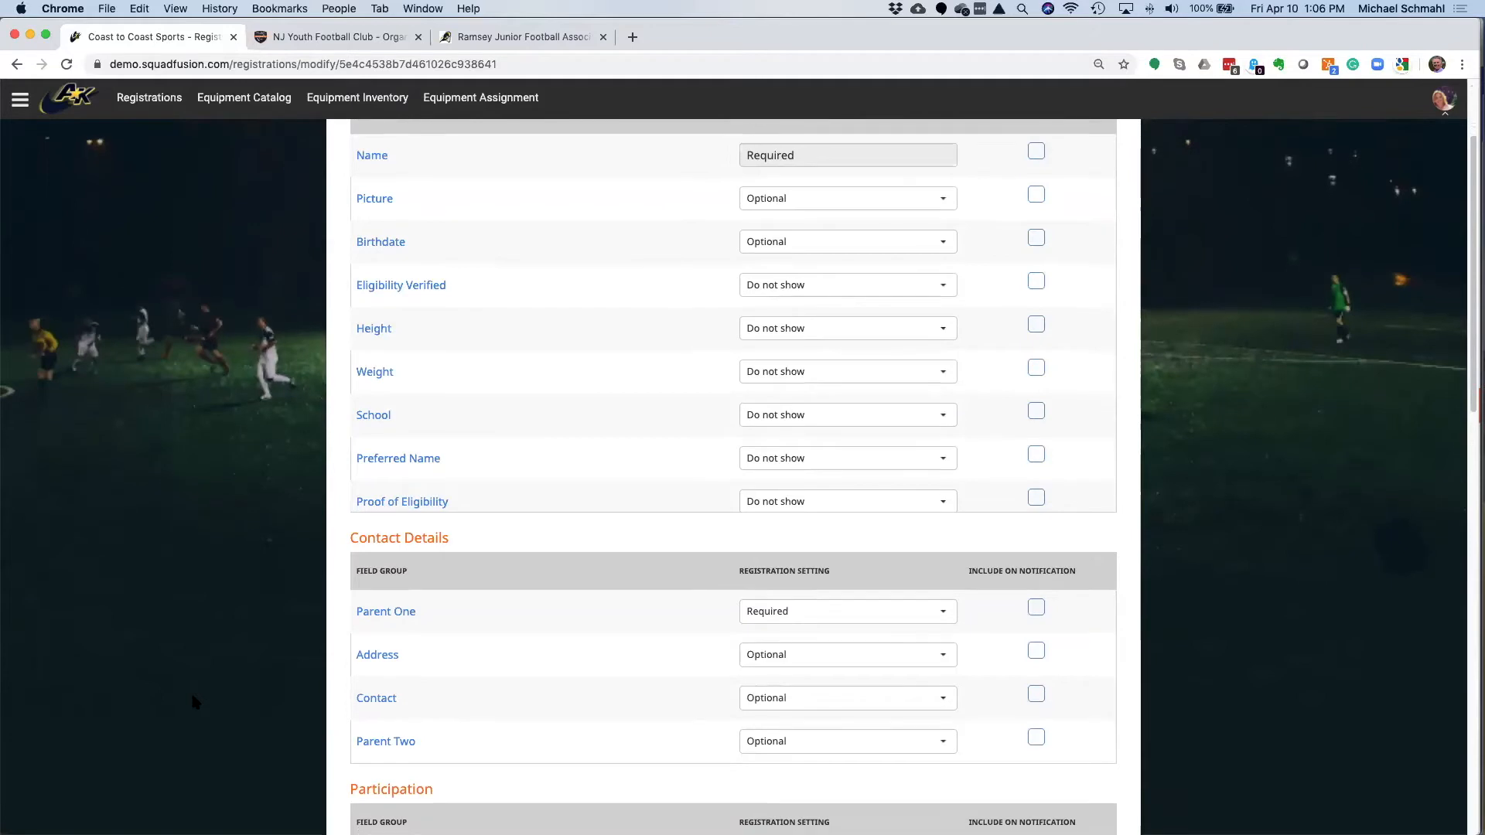
scroll(192, 700, "down", 1)
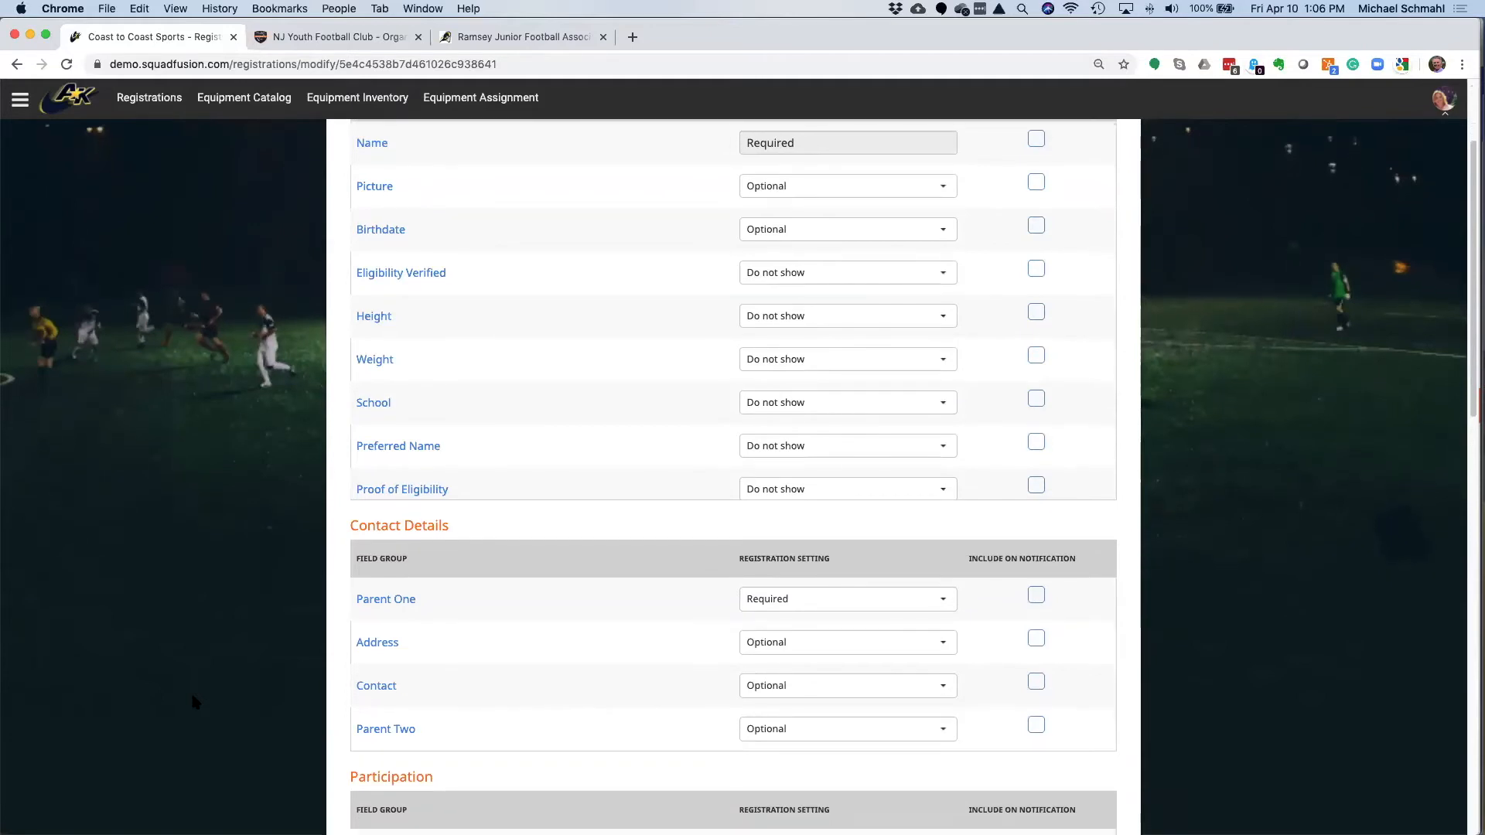
scroll(193, 700, "down", 1)
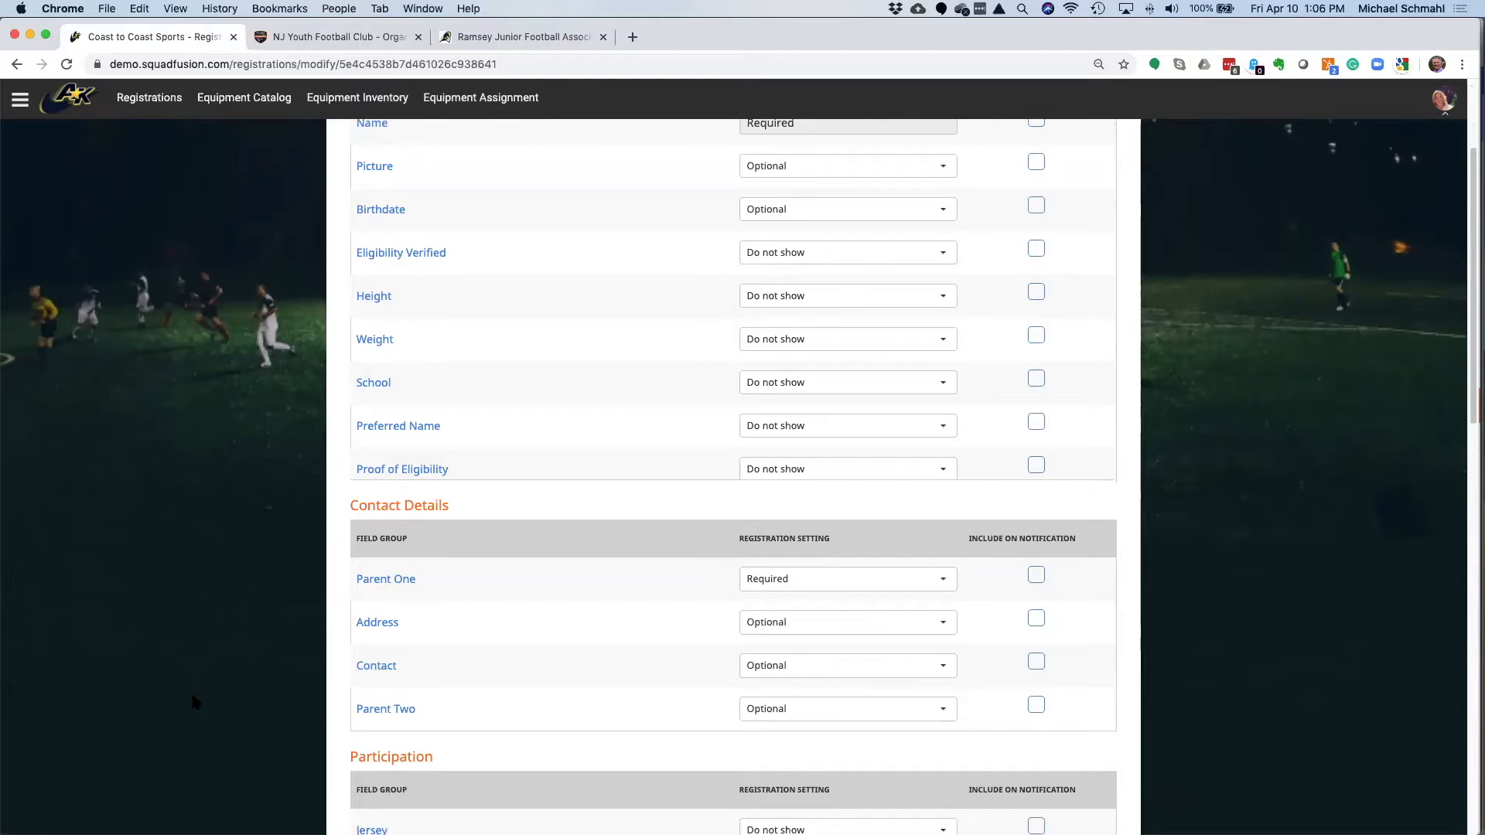
scroll(193, 698, "down", 1)
scroll(193, 698, "up", 5)
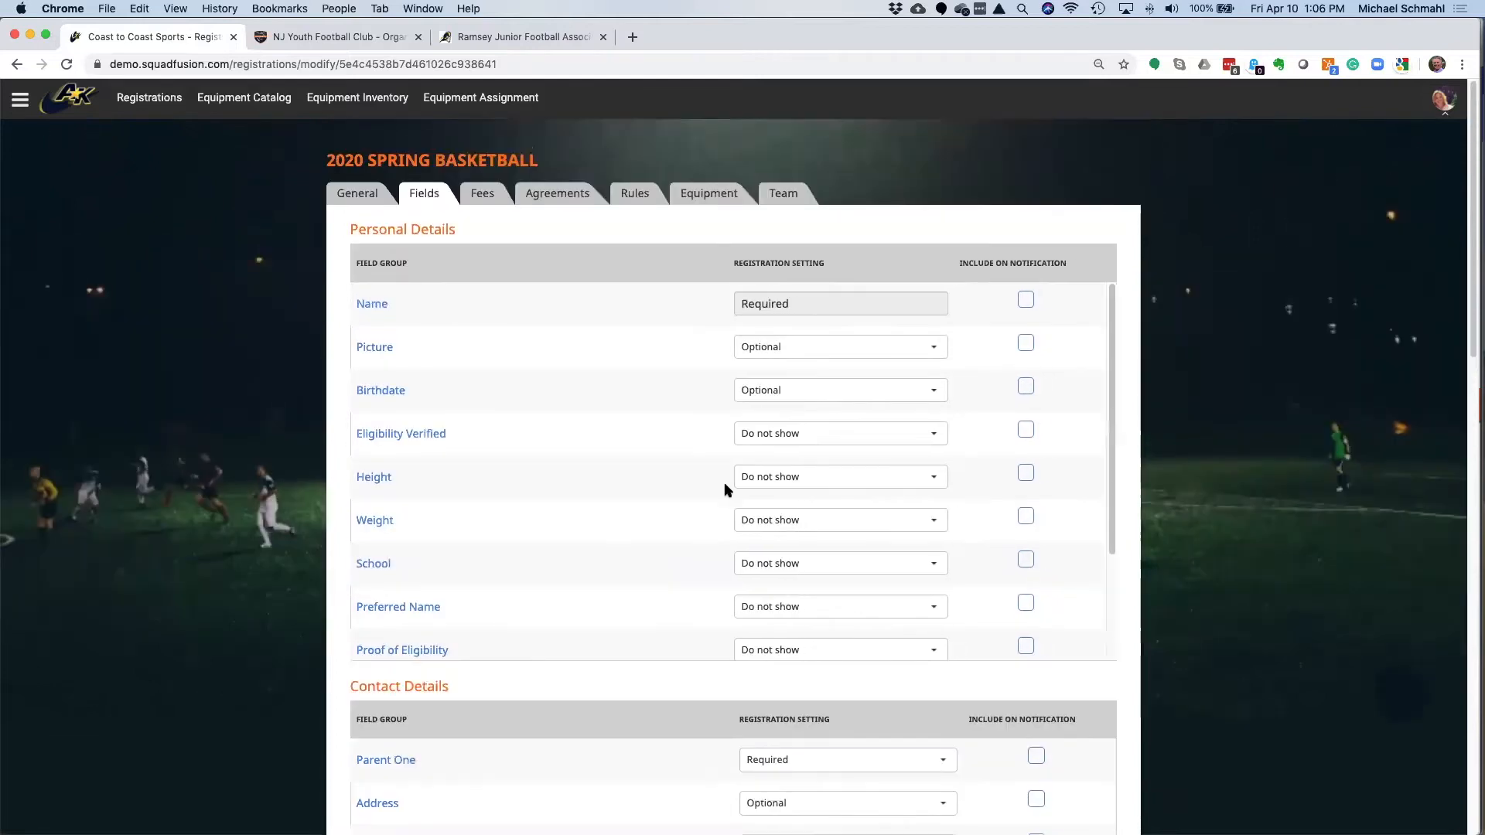
Check which registration setting choices are available for the Picture field, leaving it on Optional
left_click(812, 352)
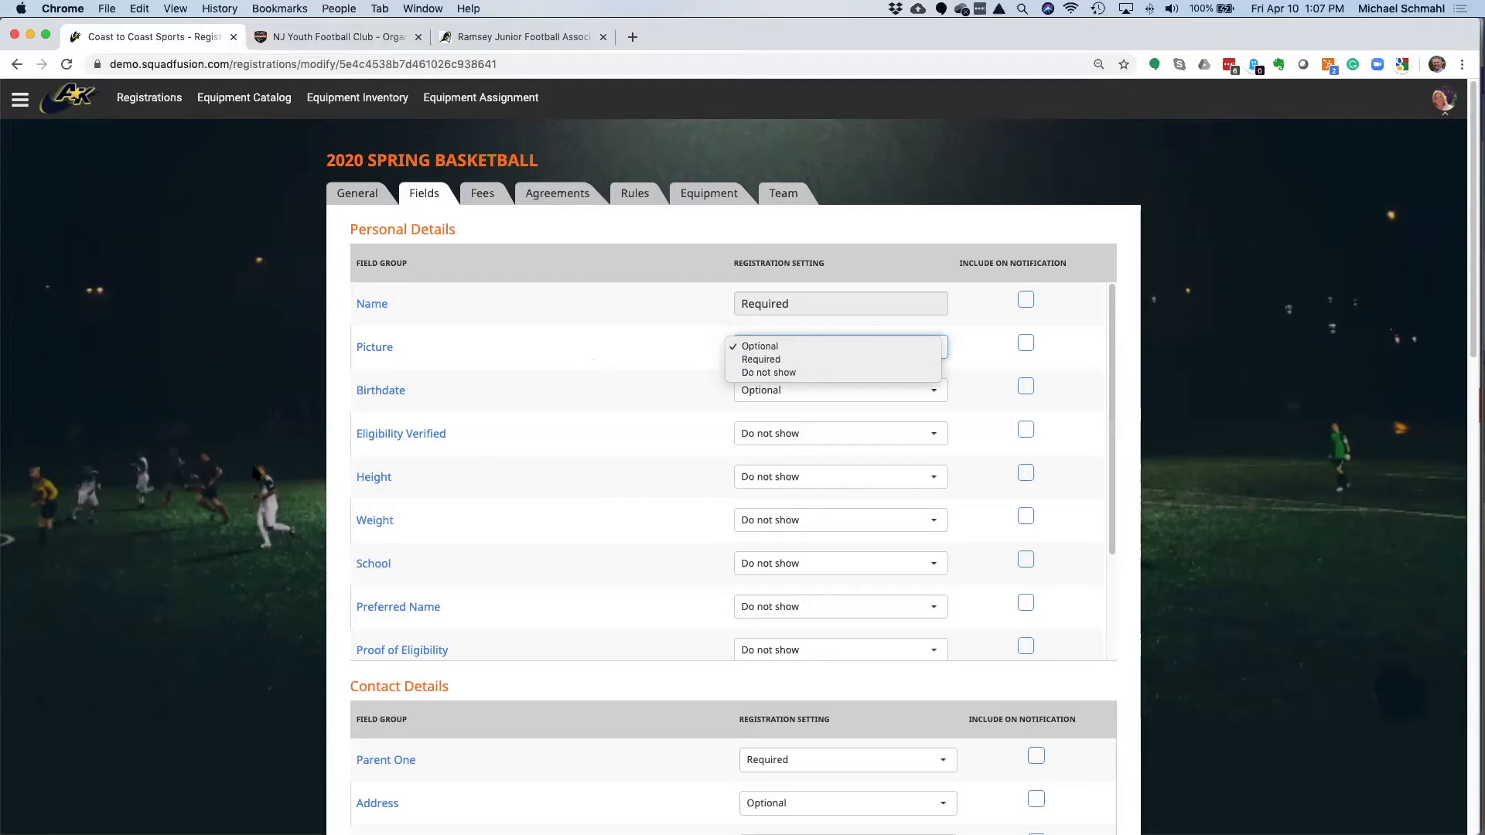
left_click(1290, 464)
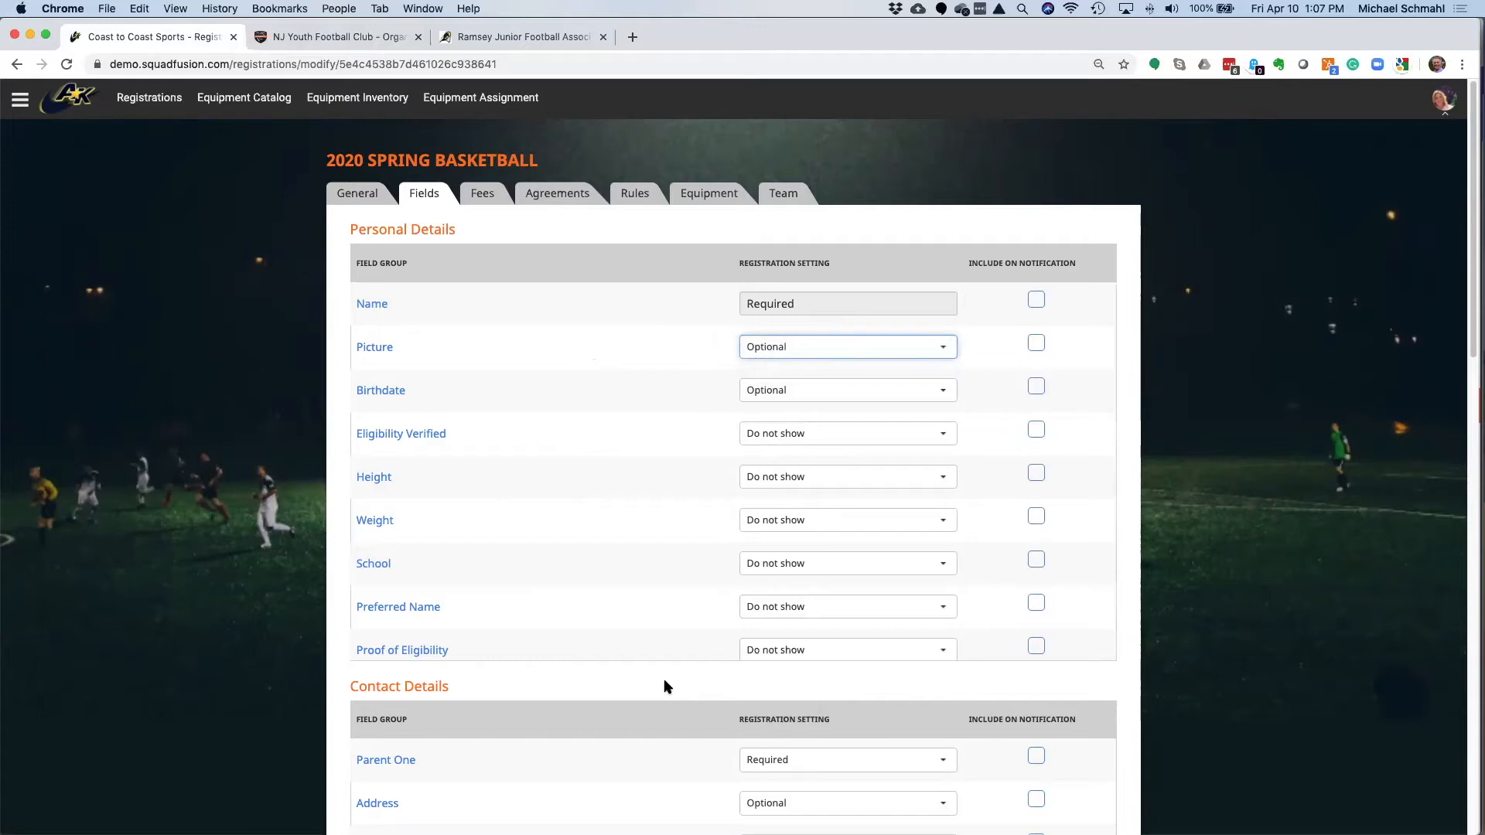
scroll(665, 681, "down", 1)
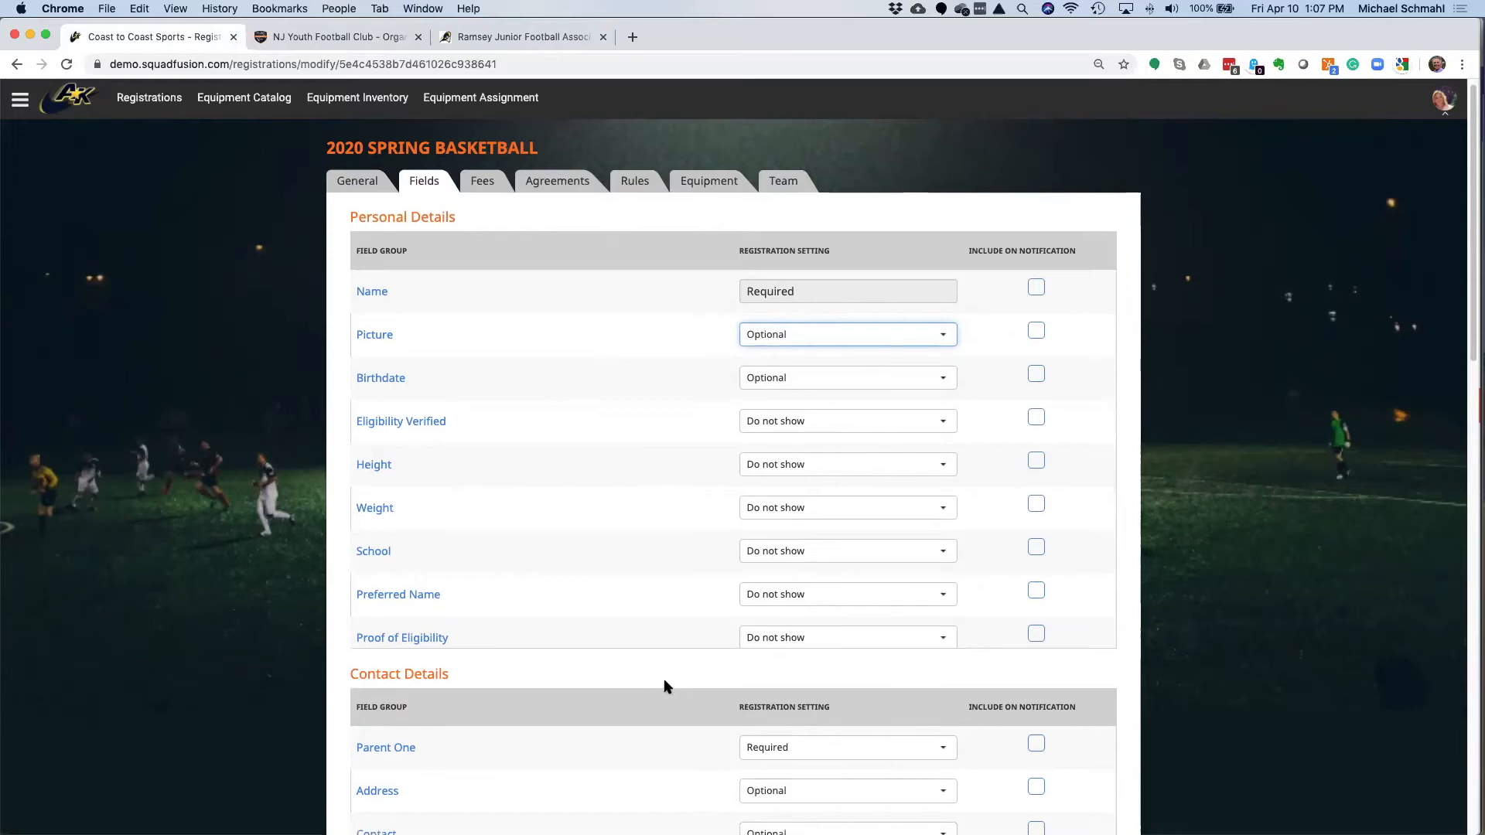
scroll(665, 682, "up", 1)
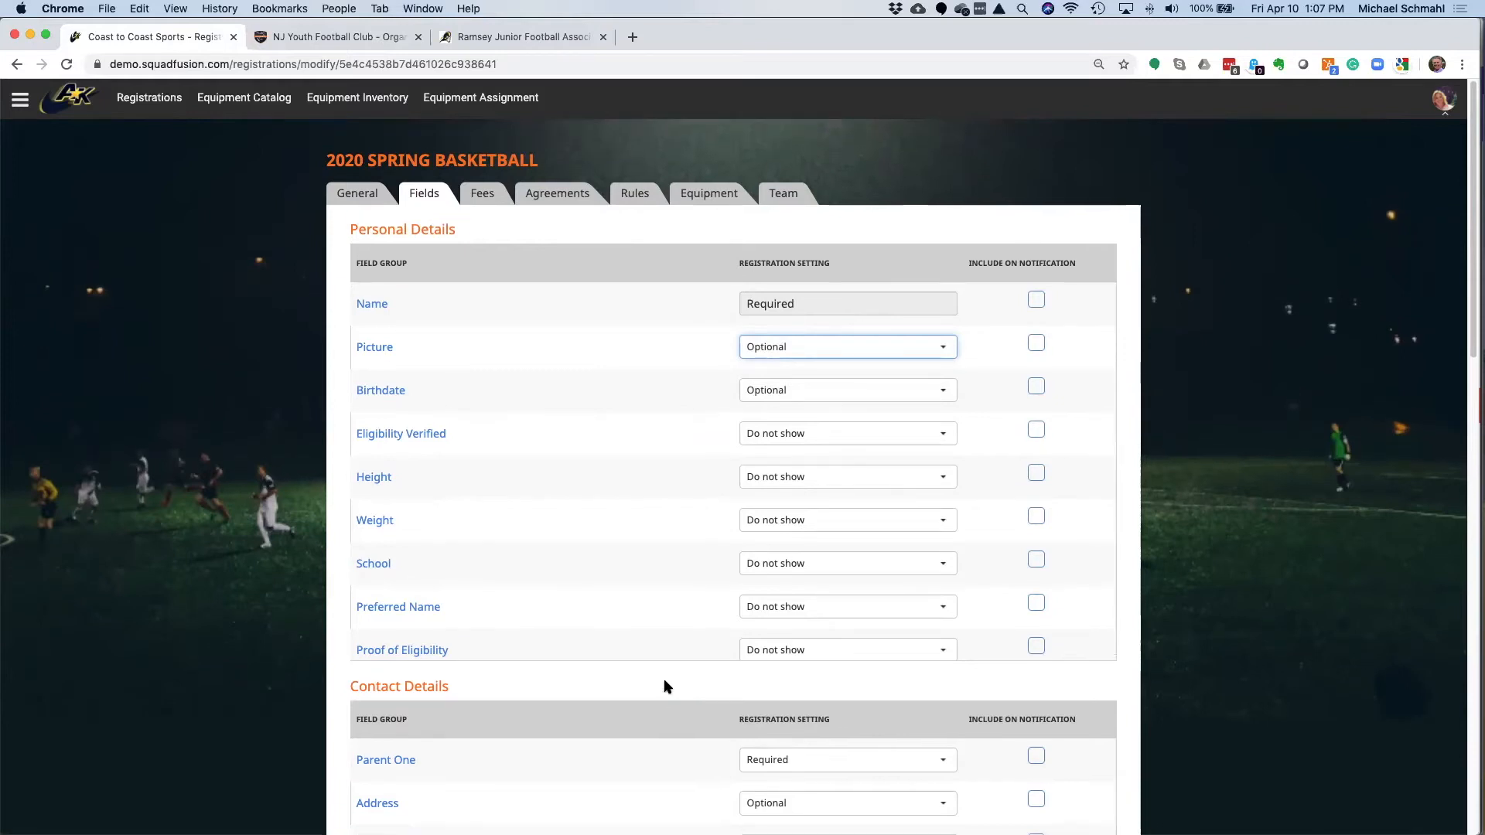
Go to the registration's fee settings, add a blank second fee option and delete it again
left_click(472, 198)
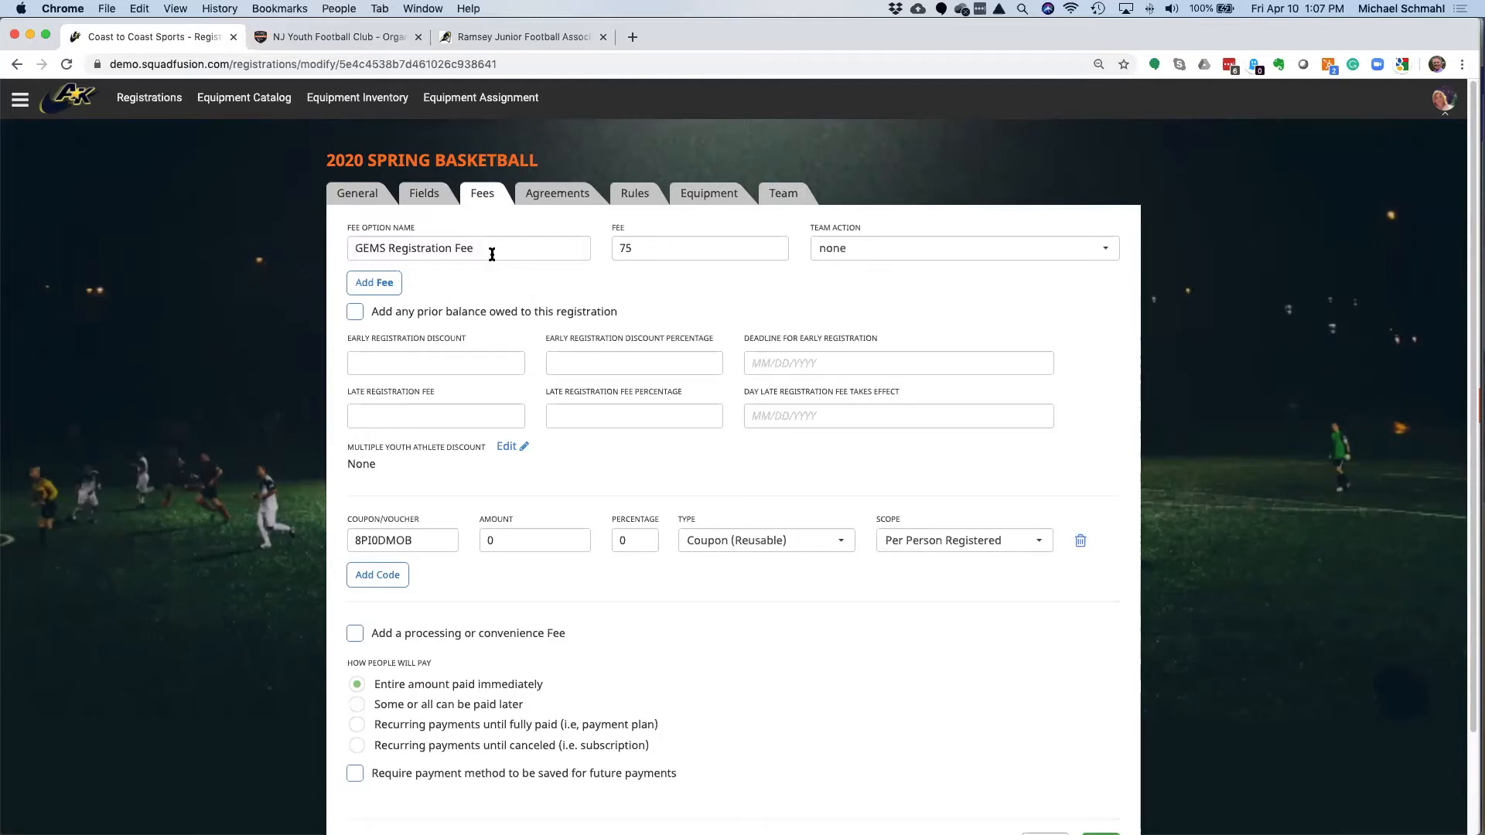
left_click(387, 283)
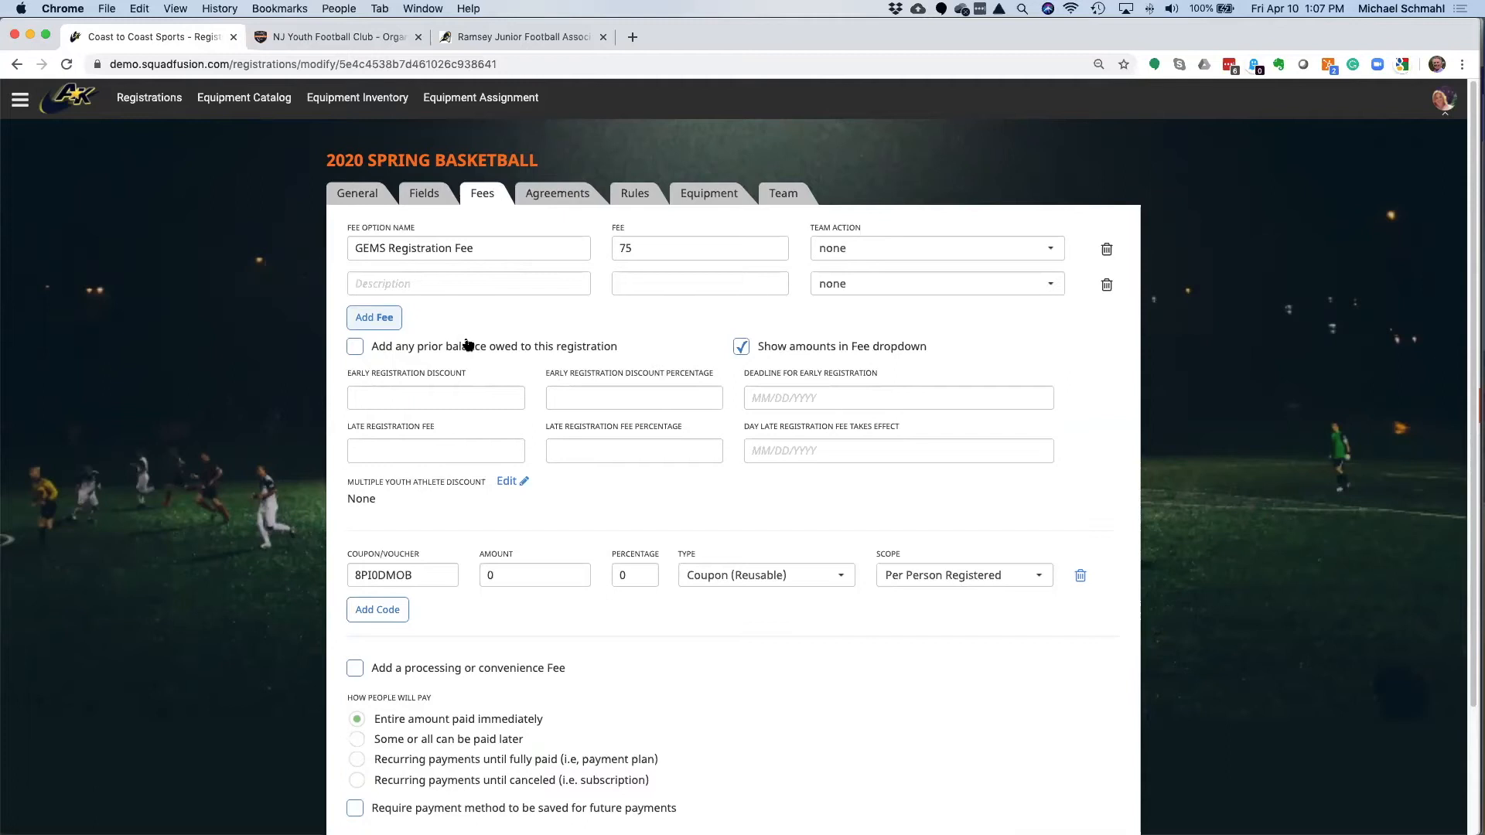
scroll(468, 345, "down", 1)
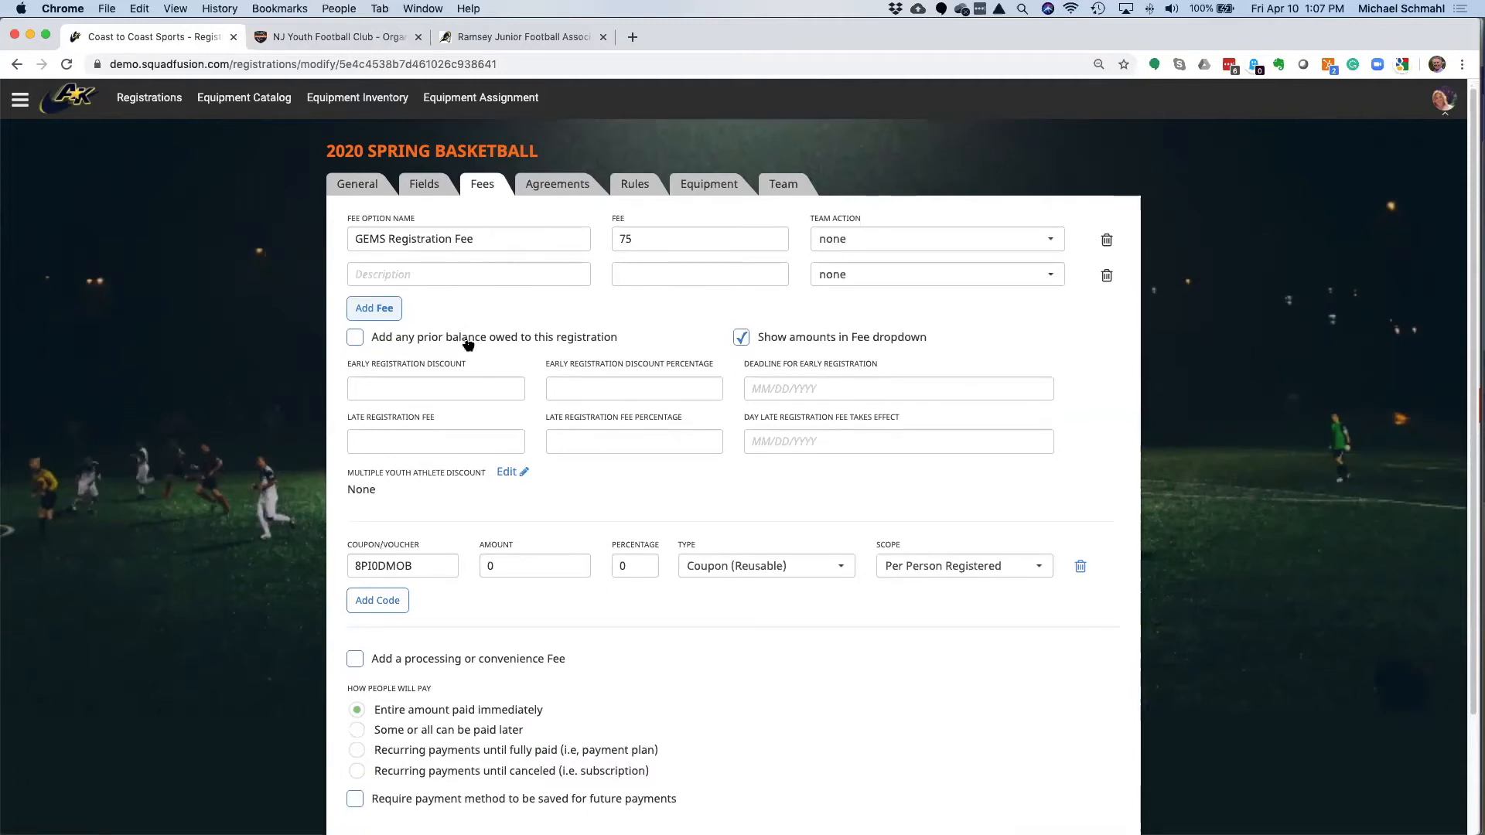
left_click(1107, 272)
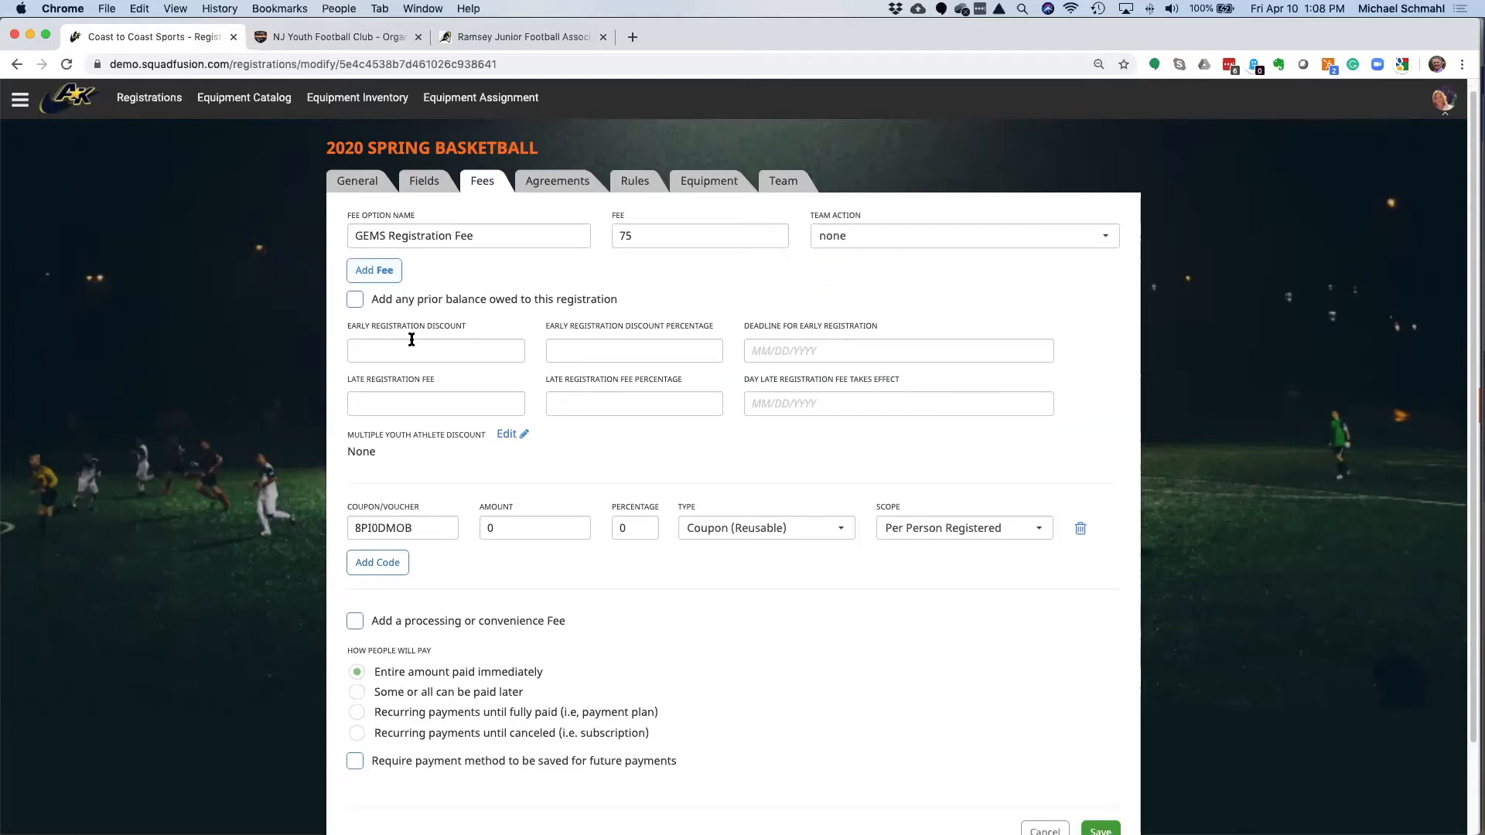
Enable adding any prior balance owed to this registration, and go through the early registration discount and late fee fields
left_click(355, 300)
left_click(402, 352)
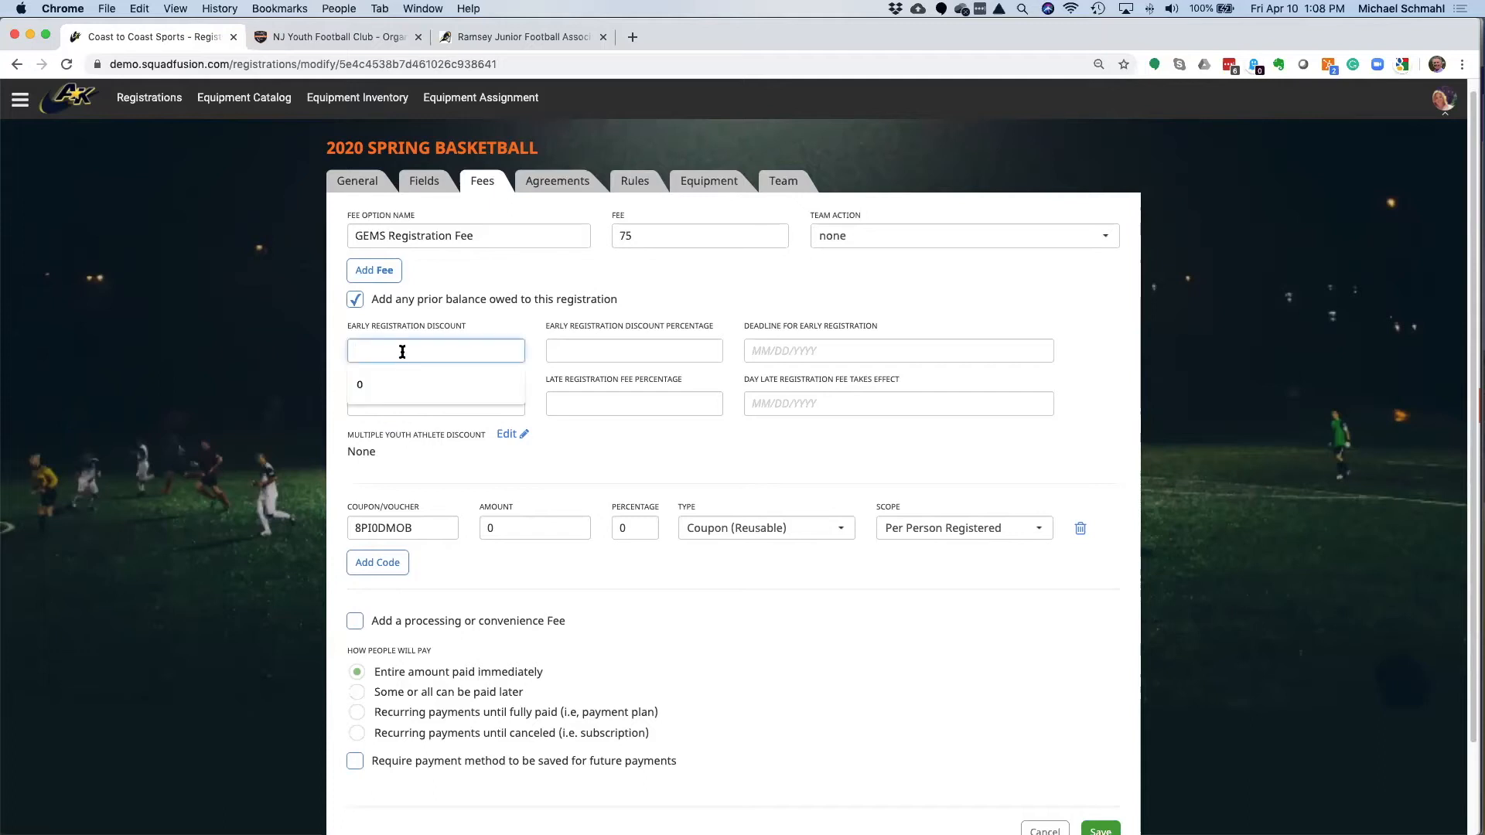
left_click(607, 353)
left_click(834, 353)
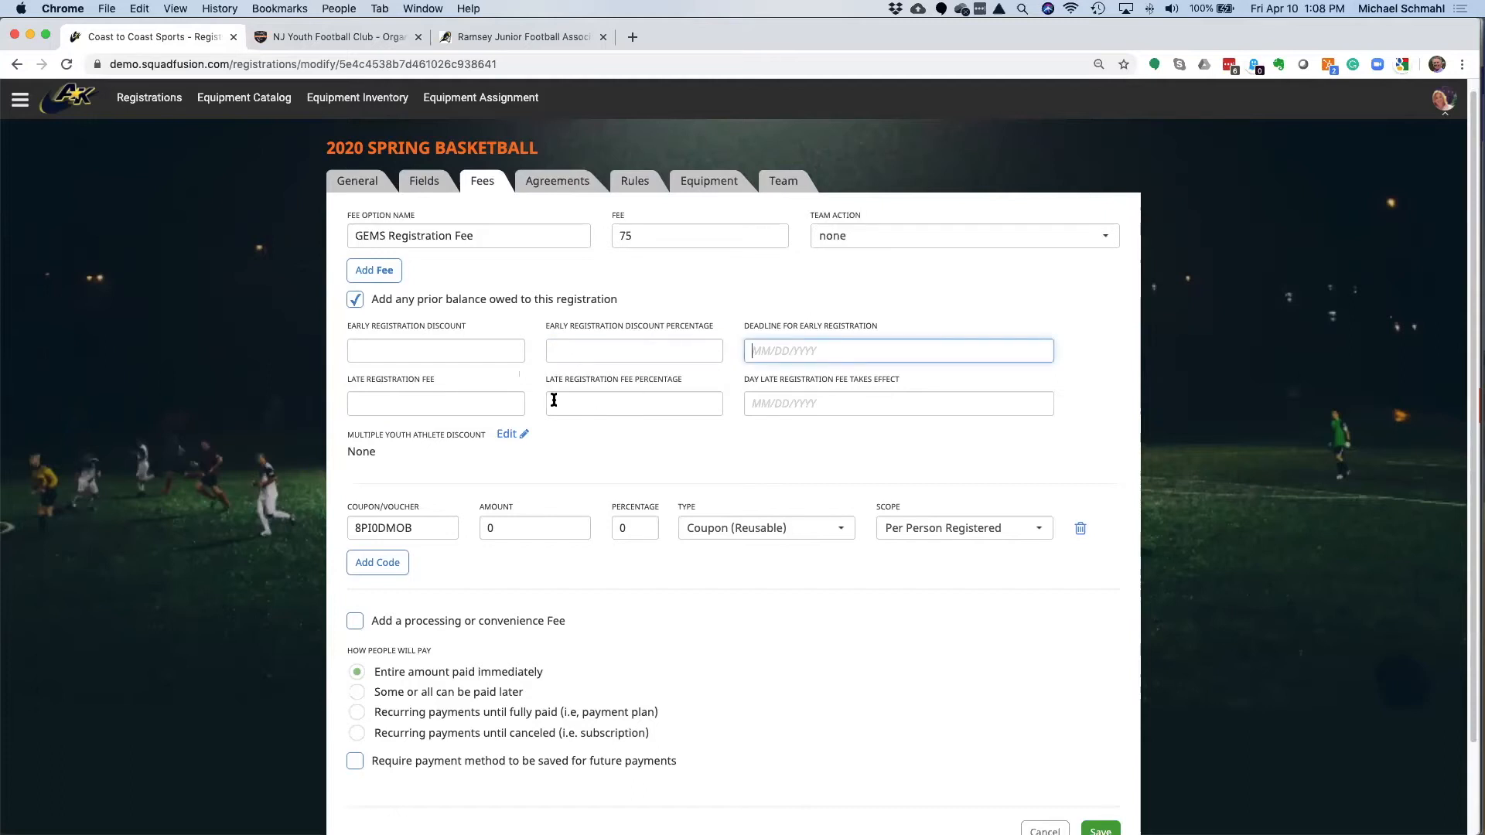
left_click(383, 403)
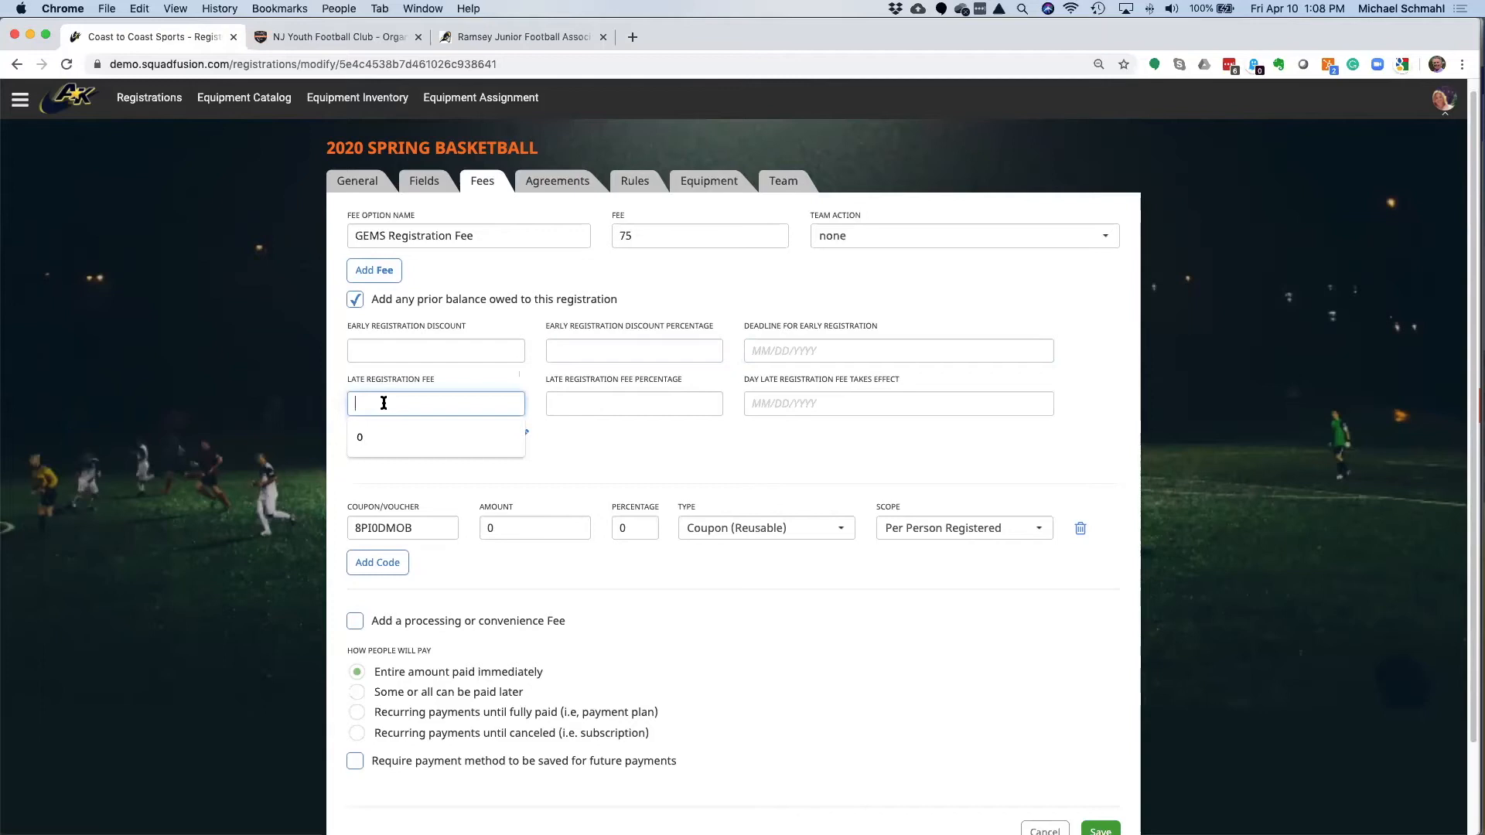
left_click(596, 403)
left_click(823, 405)
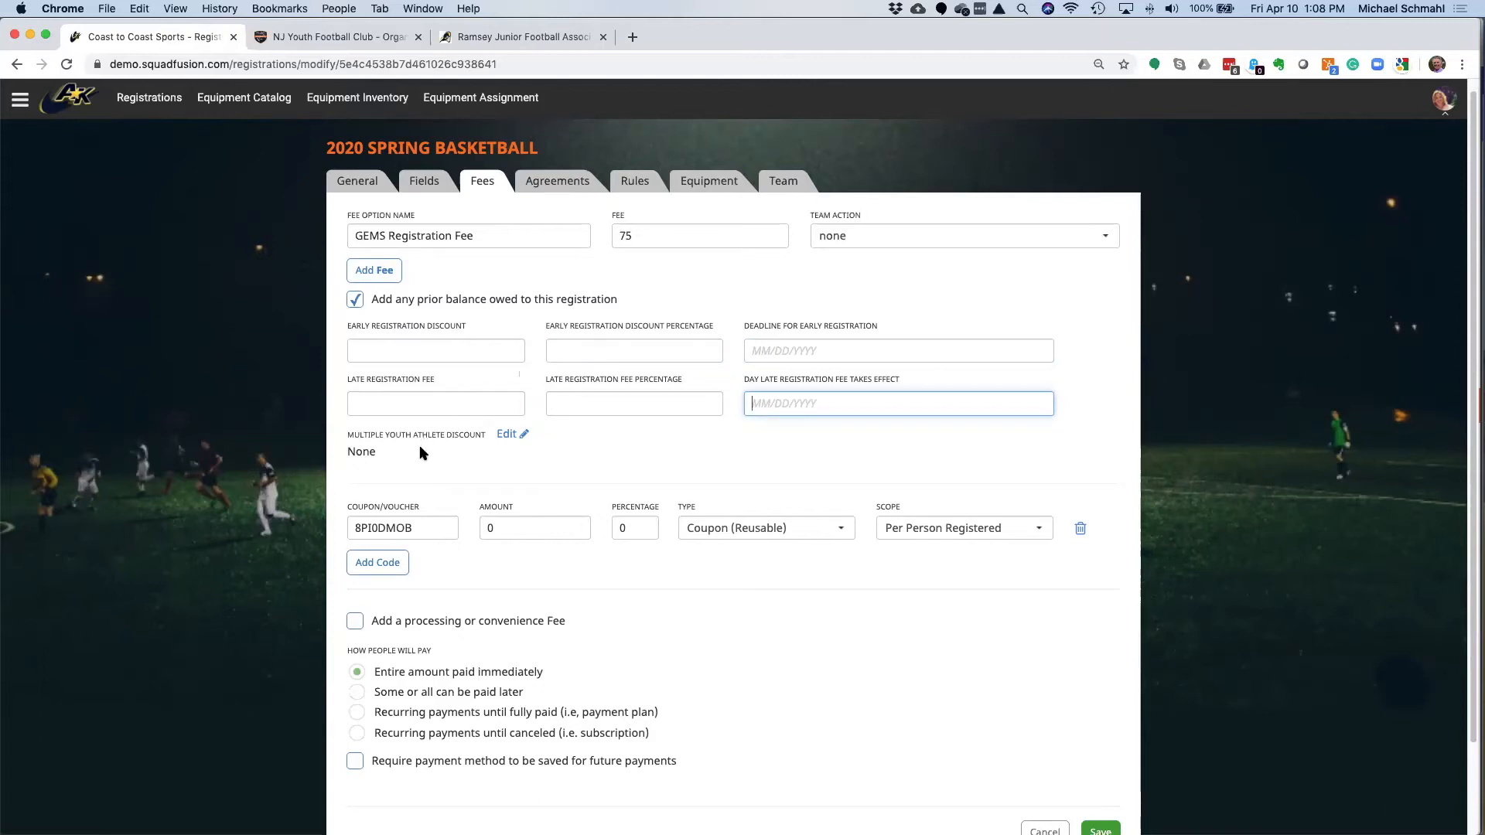
Try out a custom multiple youth athlete discount with extra entries for the 3rd, 4th and 5th athletes, and cancel it
left_click(507, 436)
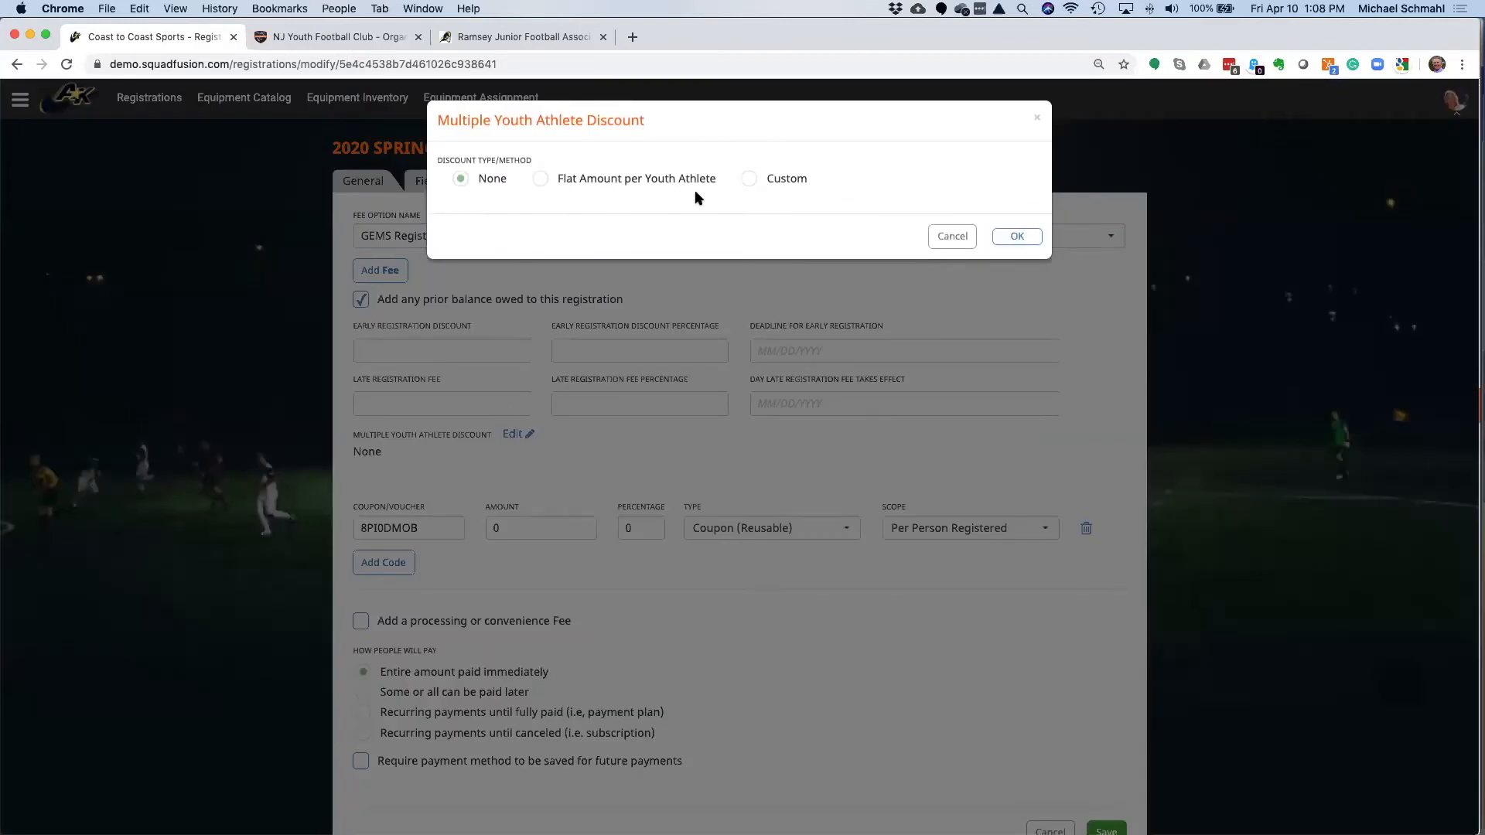
left_click(754, 186)
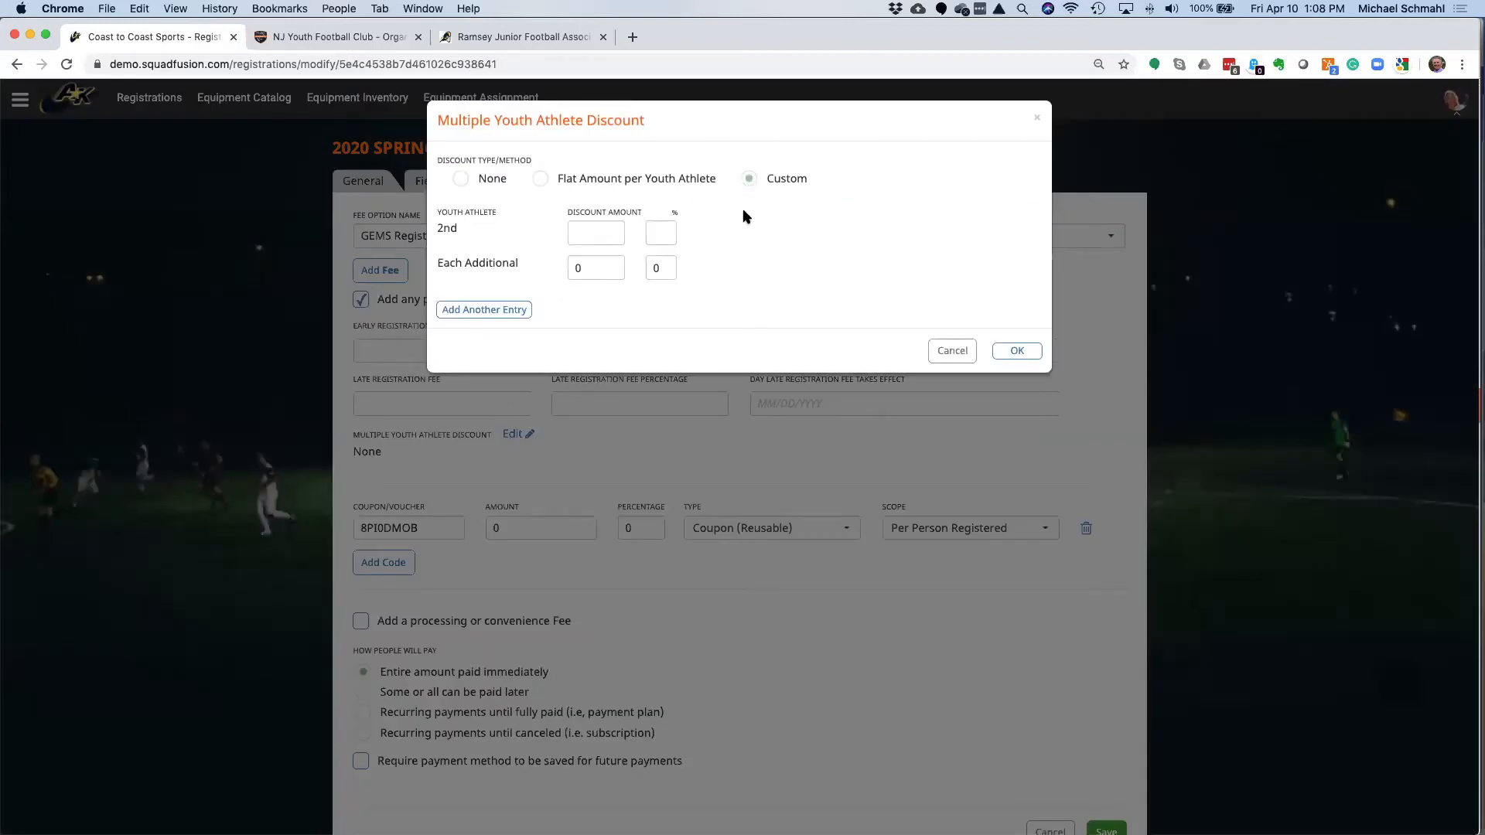
left_click(477, 312)
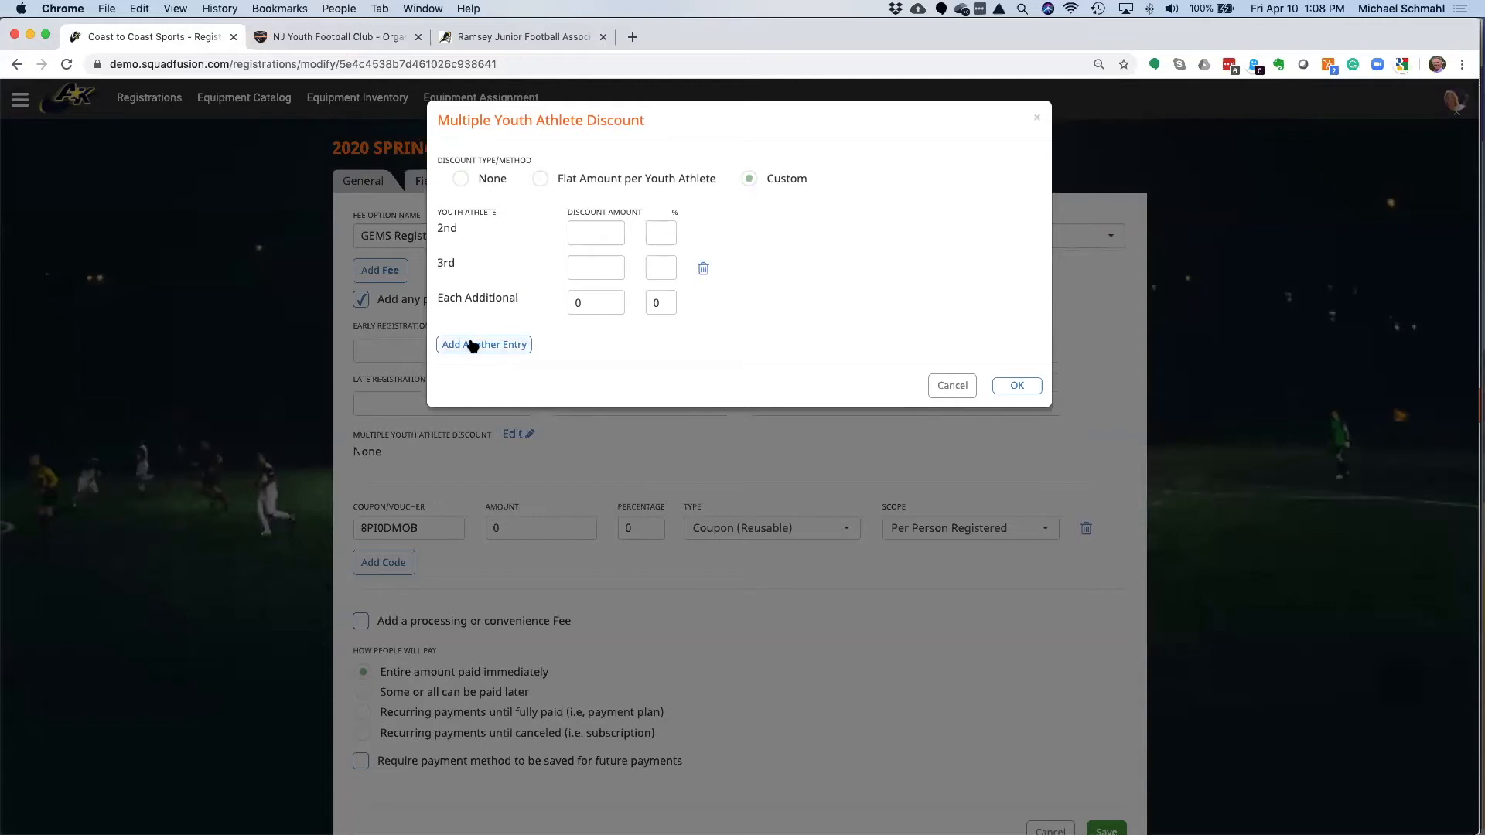
left_click(473, 346)
left_click(469, 381)
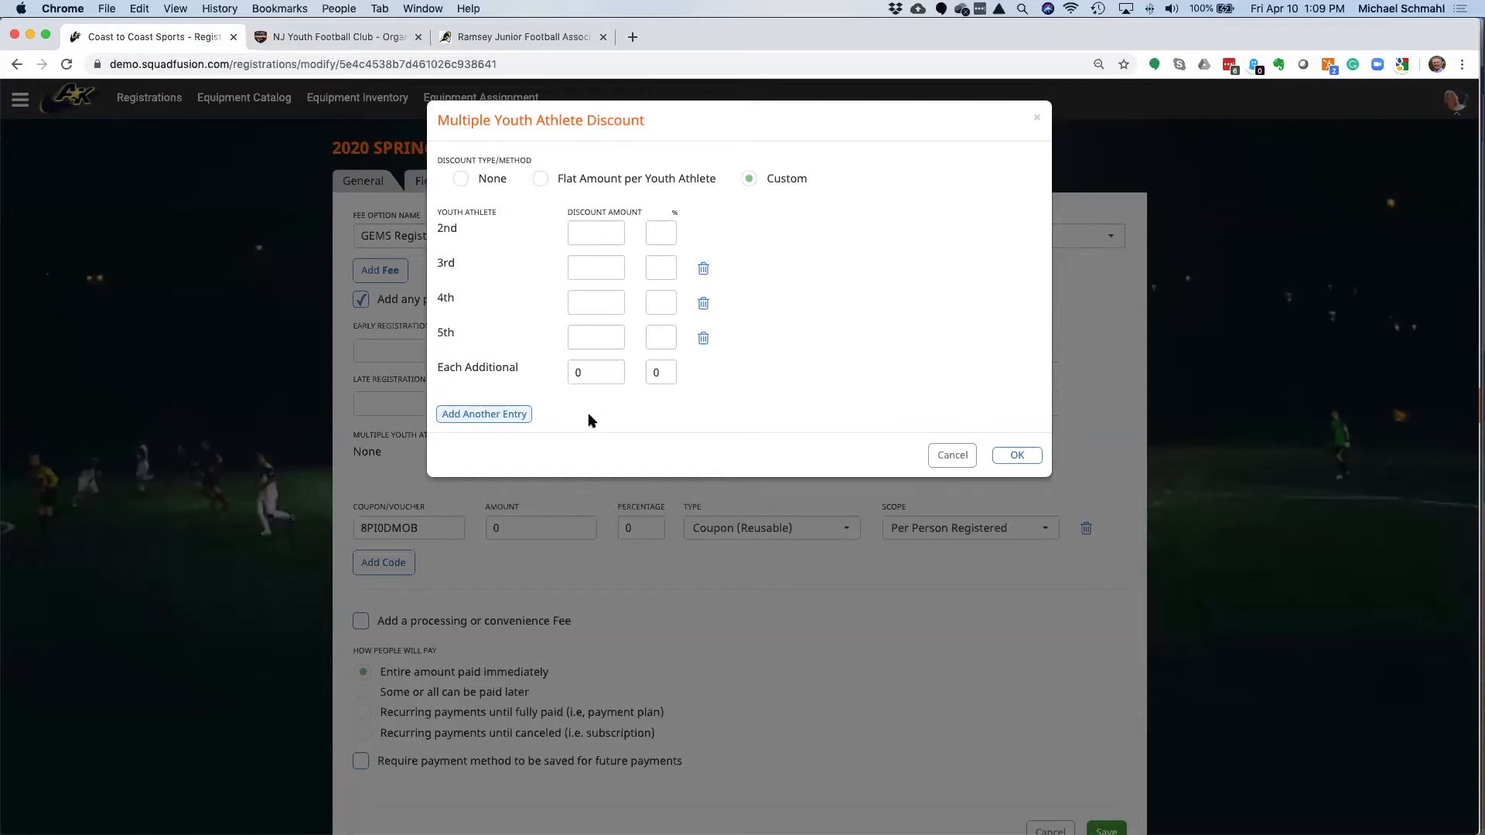
left_click(957, 457)
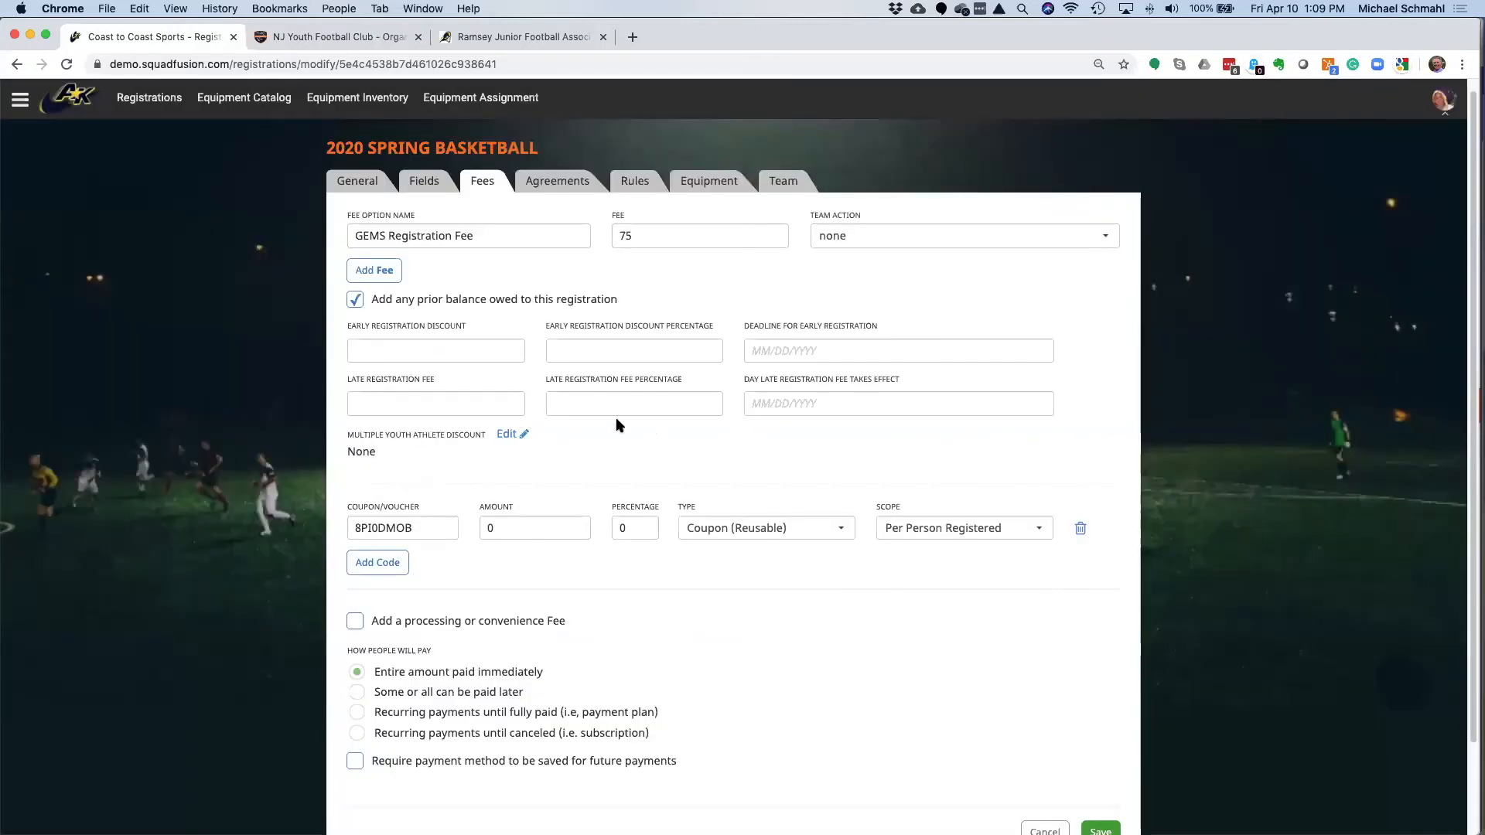
Add a second discount code and set the first code's type to Voucher (Once Only)
scroll(588, 420, "down", 3)
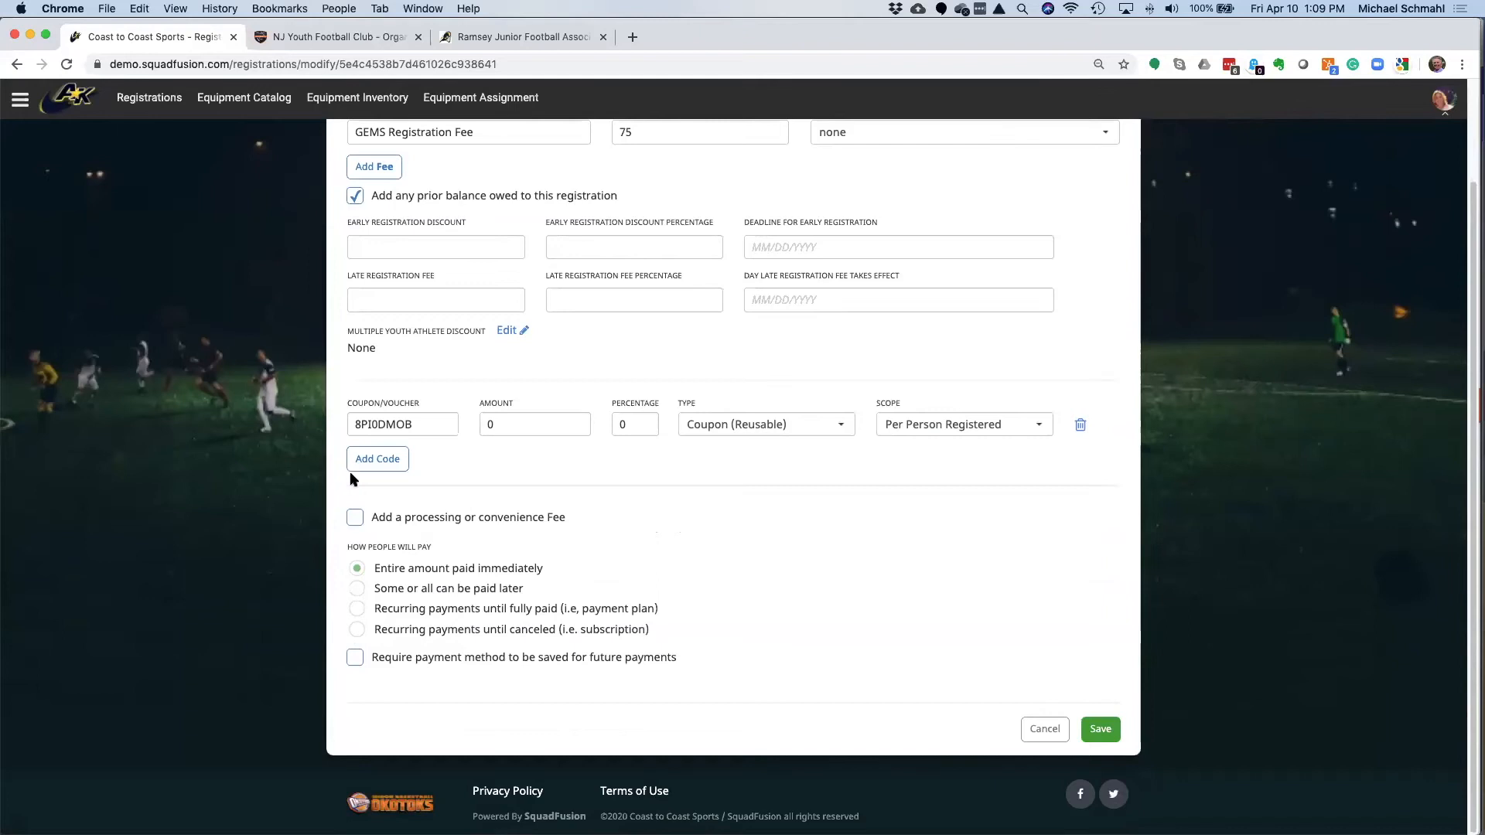
left_click(377, 459)
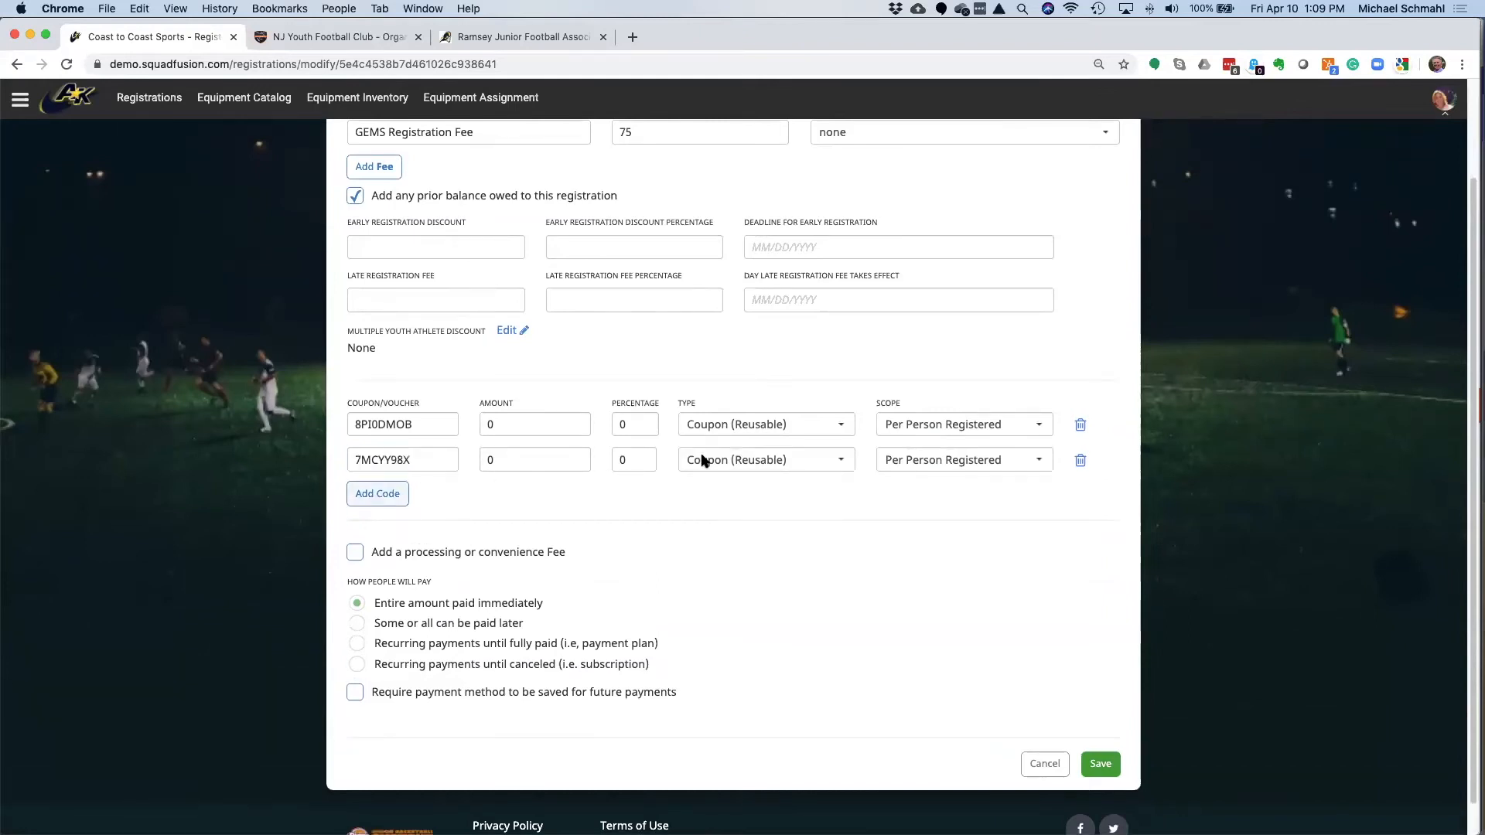
left_click(755, 425)
left_click(742, 438)
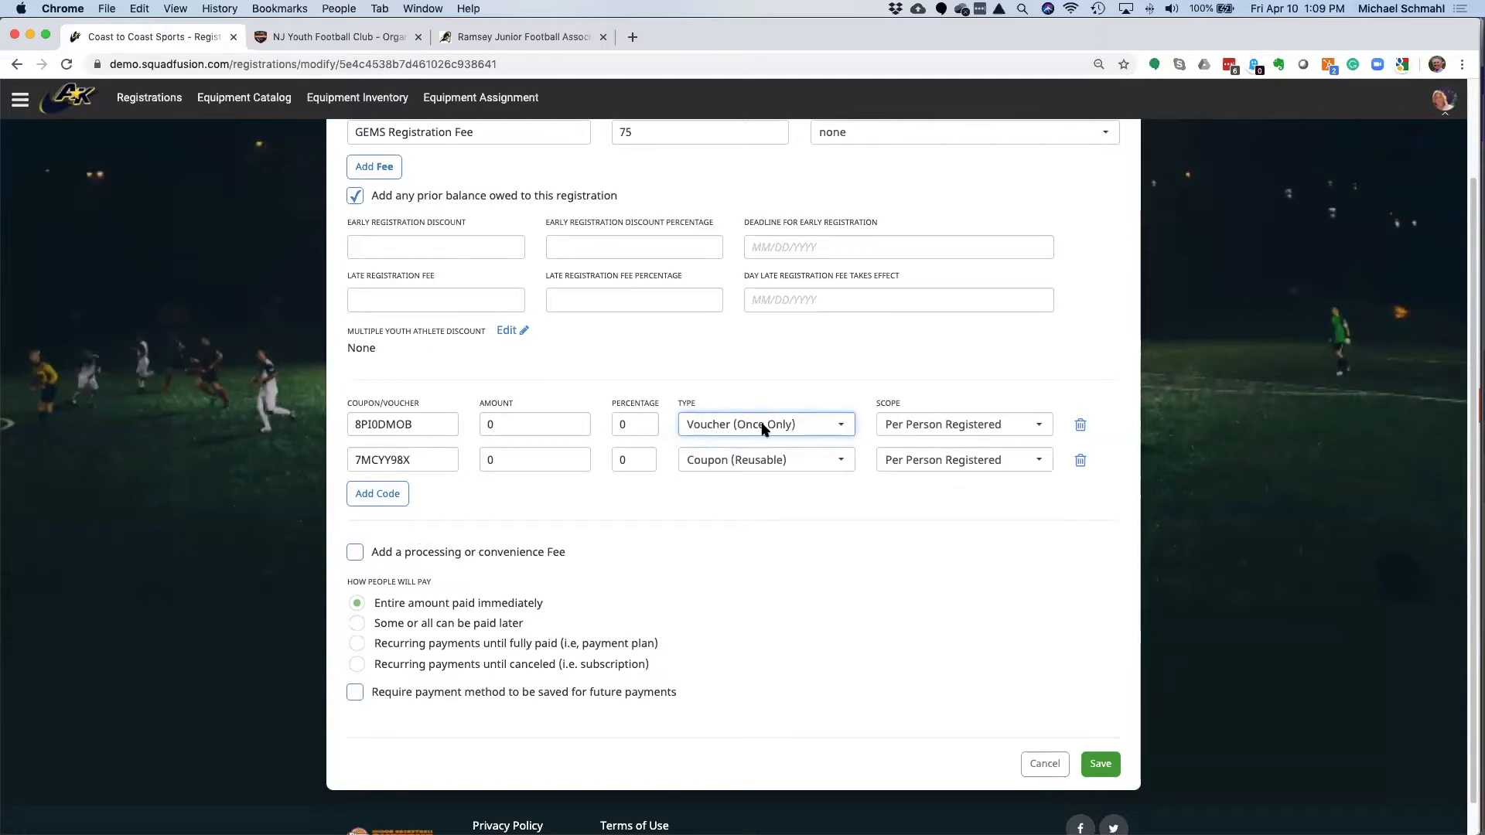
Rename the first discount code after a family, set its amount to 25 and keep its scope on Per Person Registered
left_click_drag(438, 424, 331, 427)
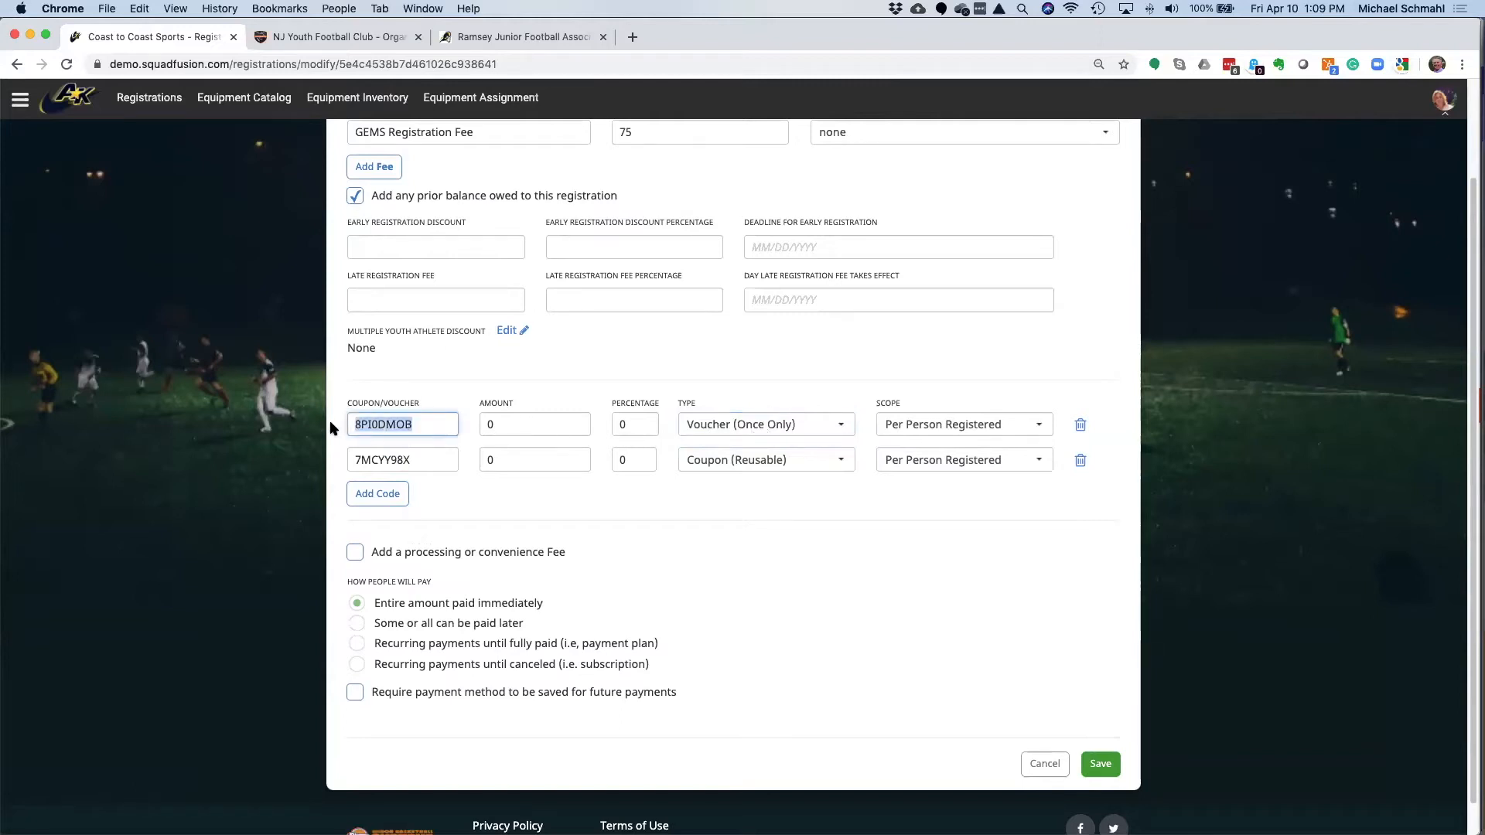
type("Sc")
type("mith family")
key("Tab")
type("25")
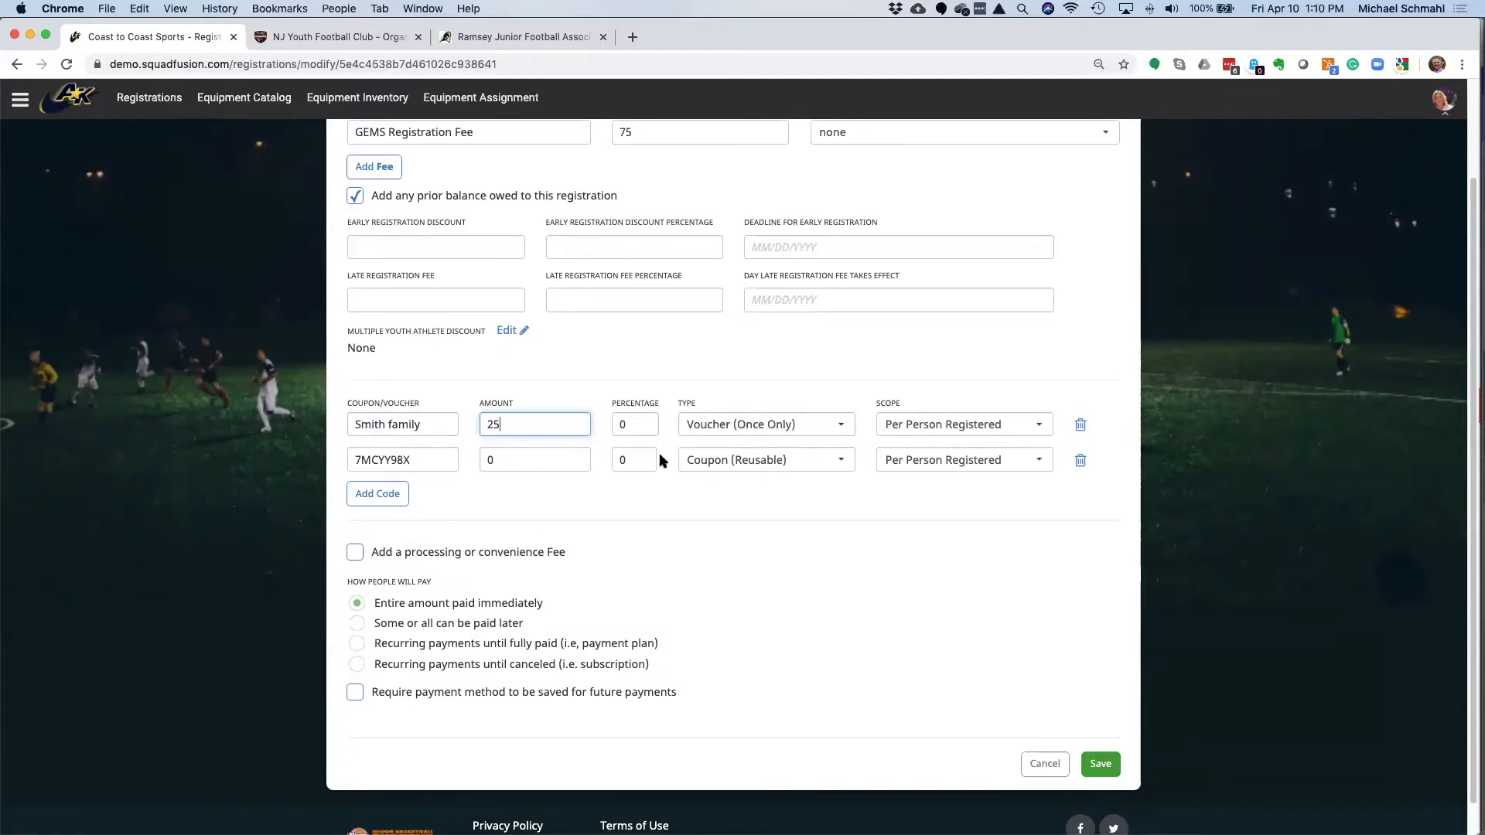
left_click(942, 428)
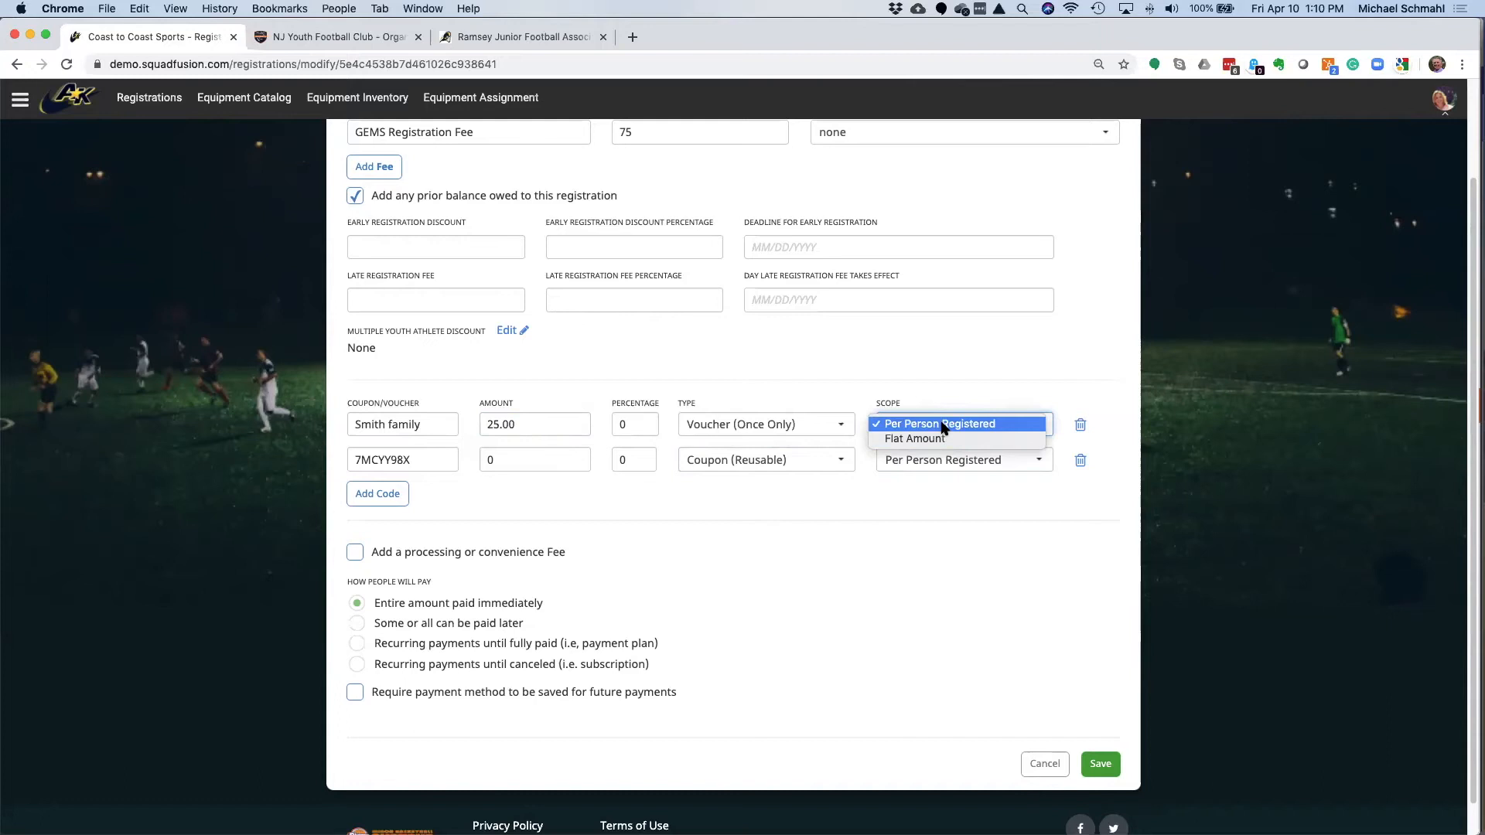
left_click(943, 426)
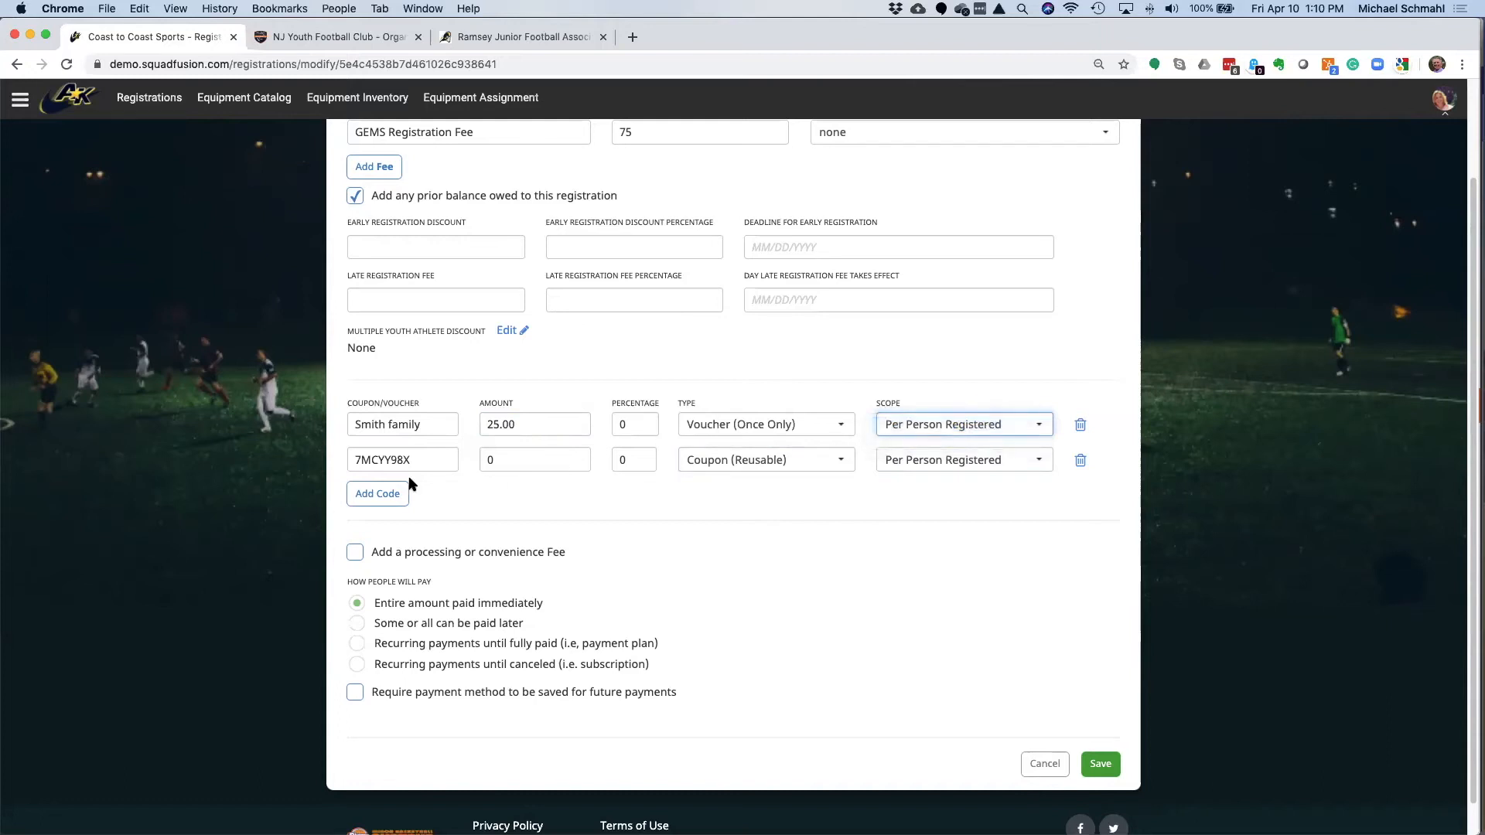
Rename the second discount code "Coaches kid" and set its amount to 25
left_click_drag(418, 457, 348, 457)
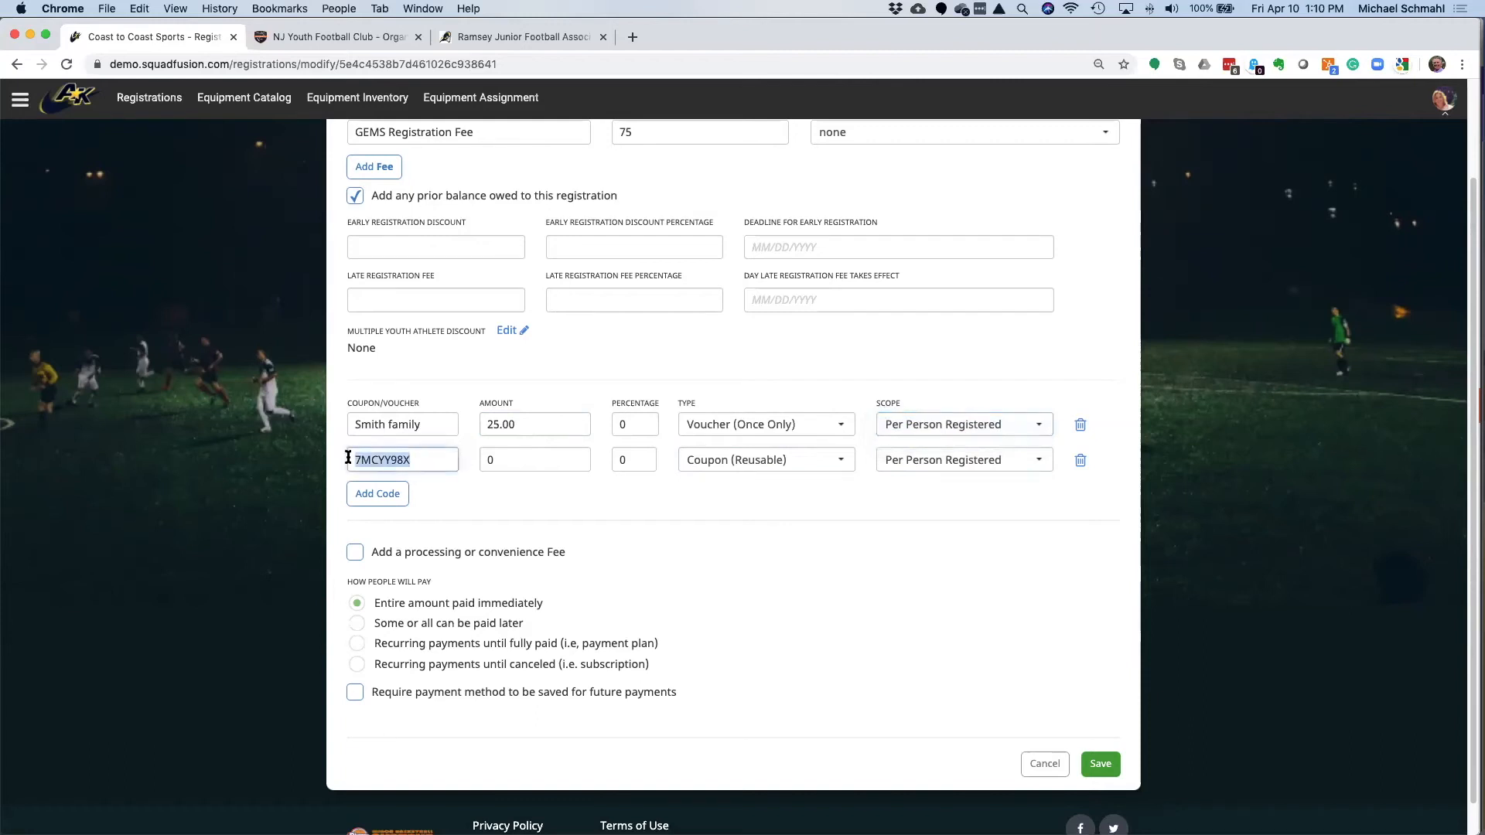
type("Coaches kid")
key("Tab")
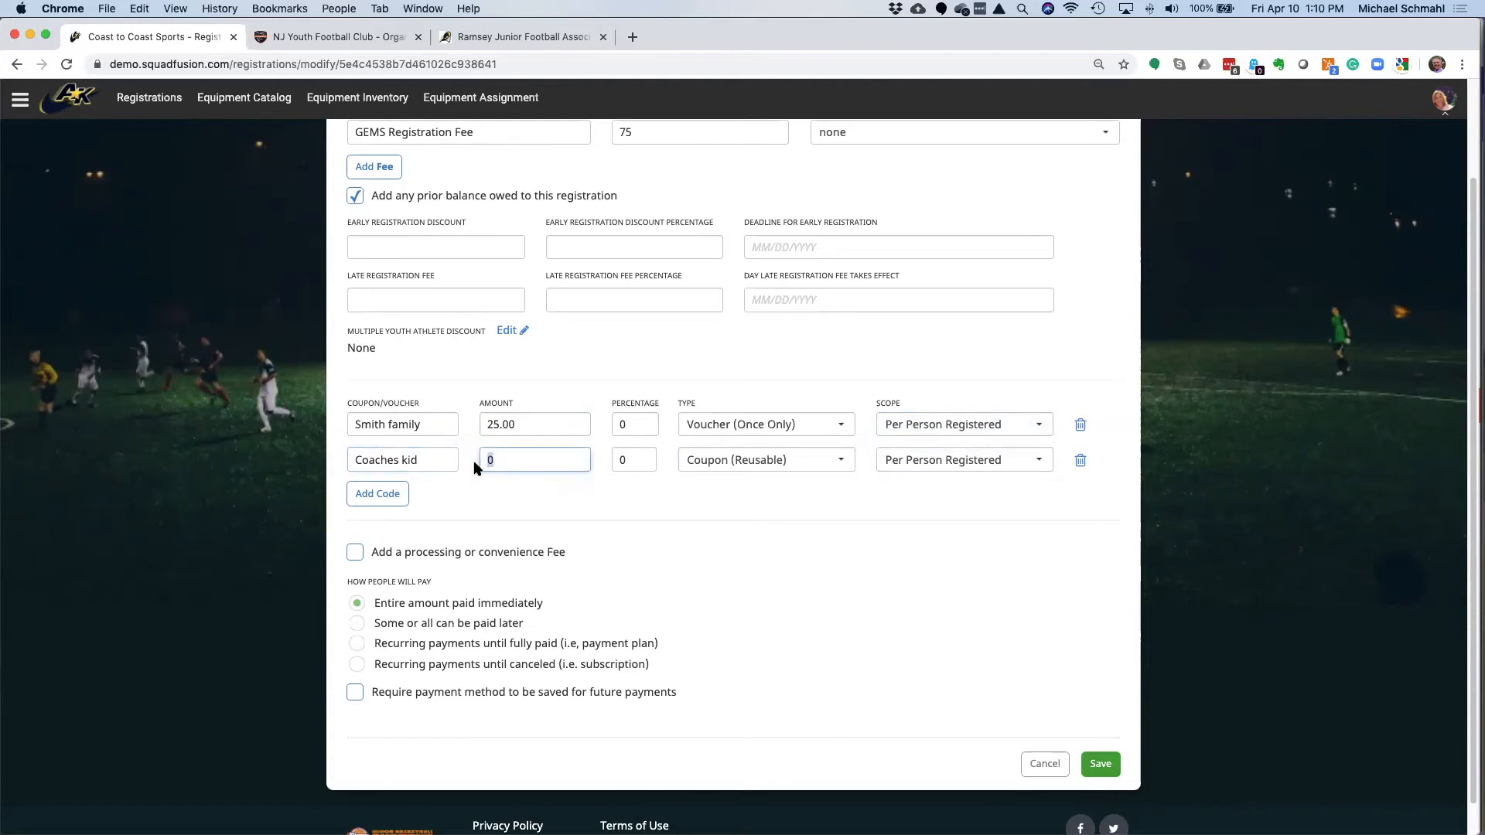
type("25")
Delete both discount codes from the registration's fees
left_click(1080, 458)
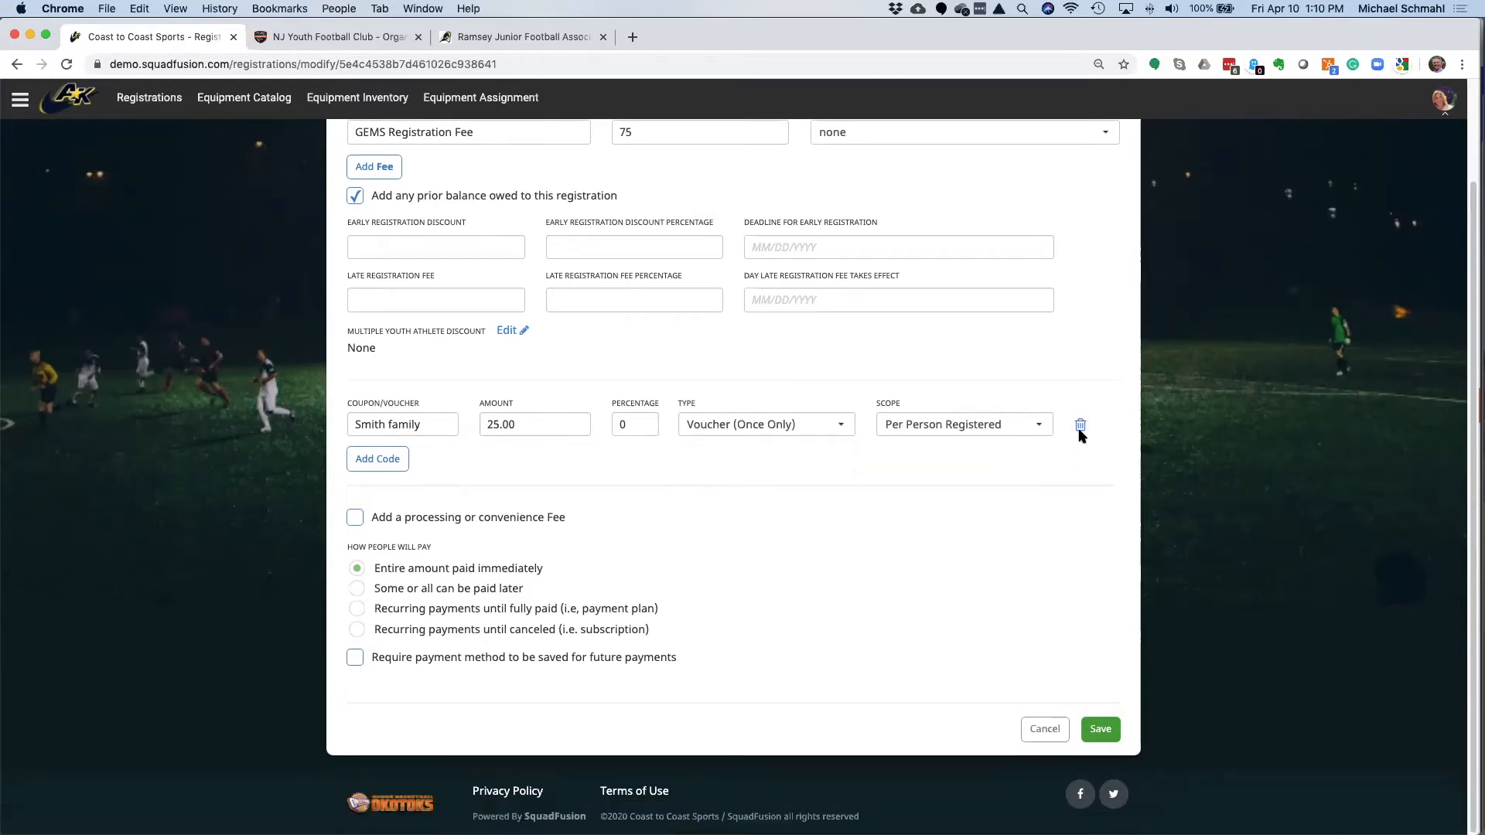
left_click(1080, 425)
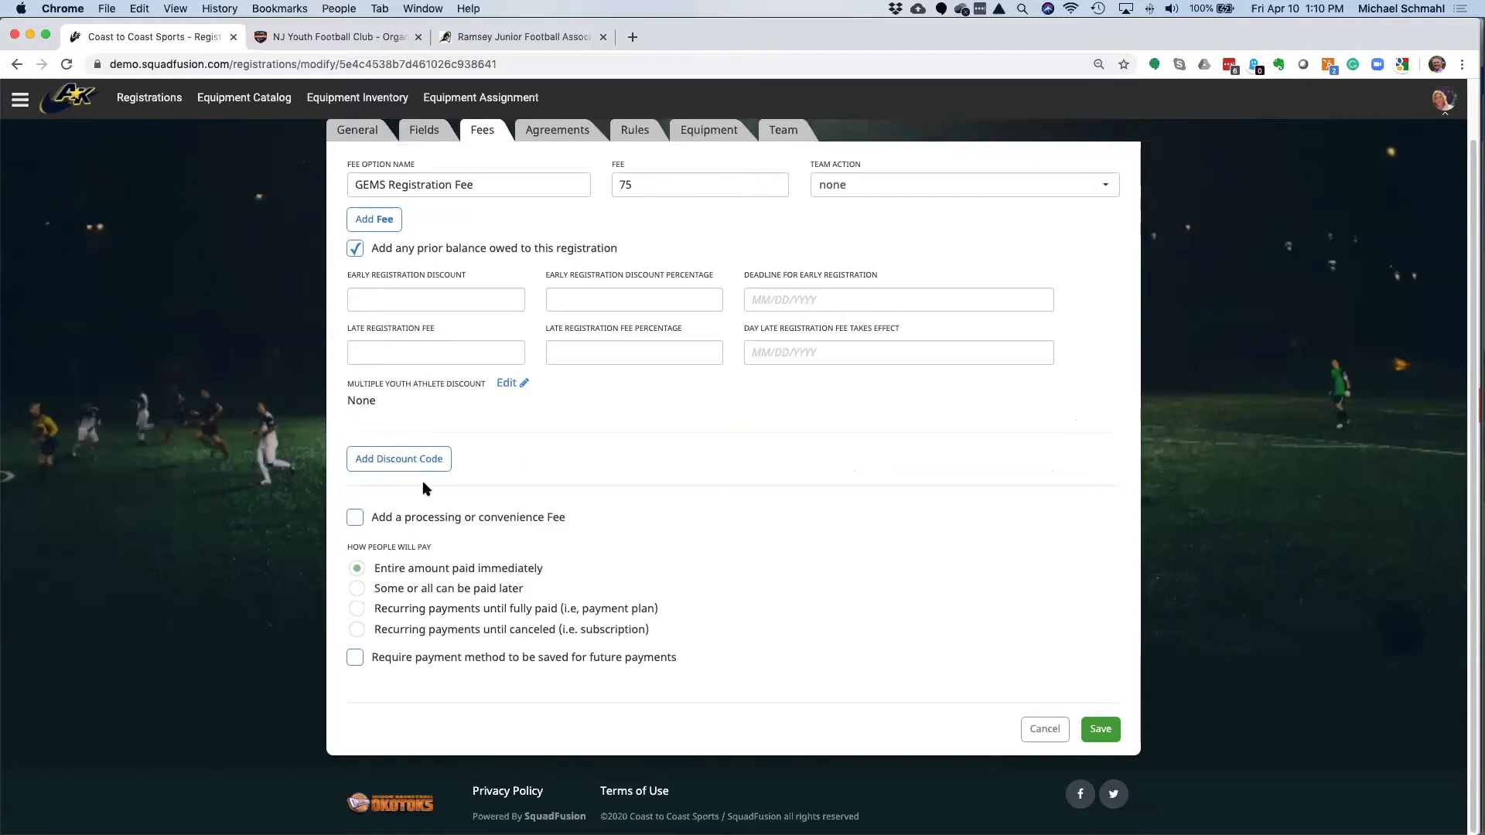
Try a processing or convenience fee named "credit card processing fees" at 3.25%, and disable it again
left_click(356, 518)
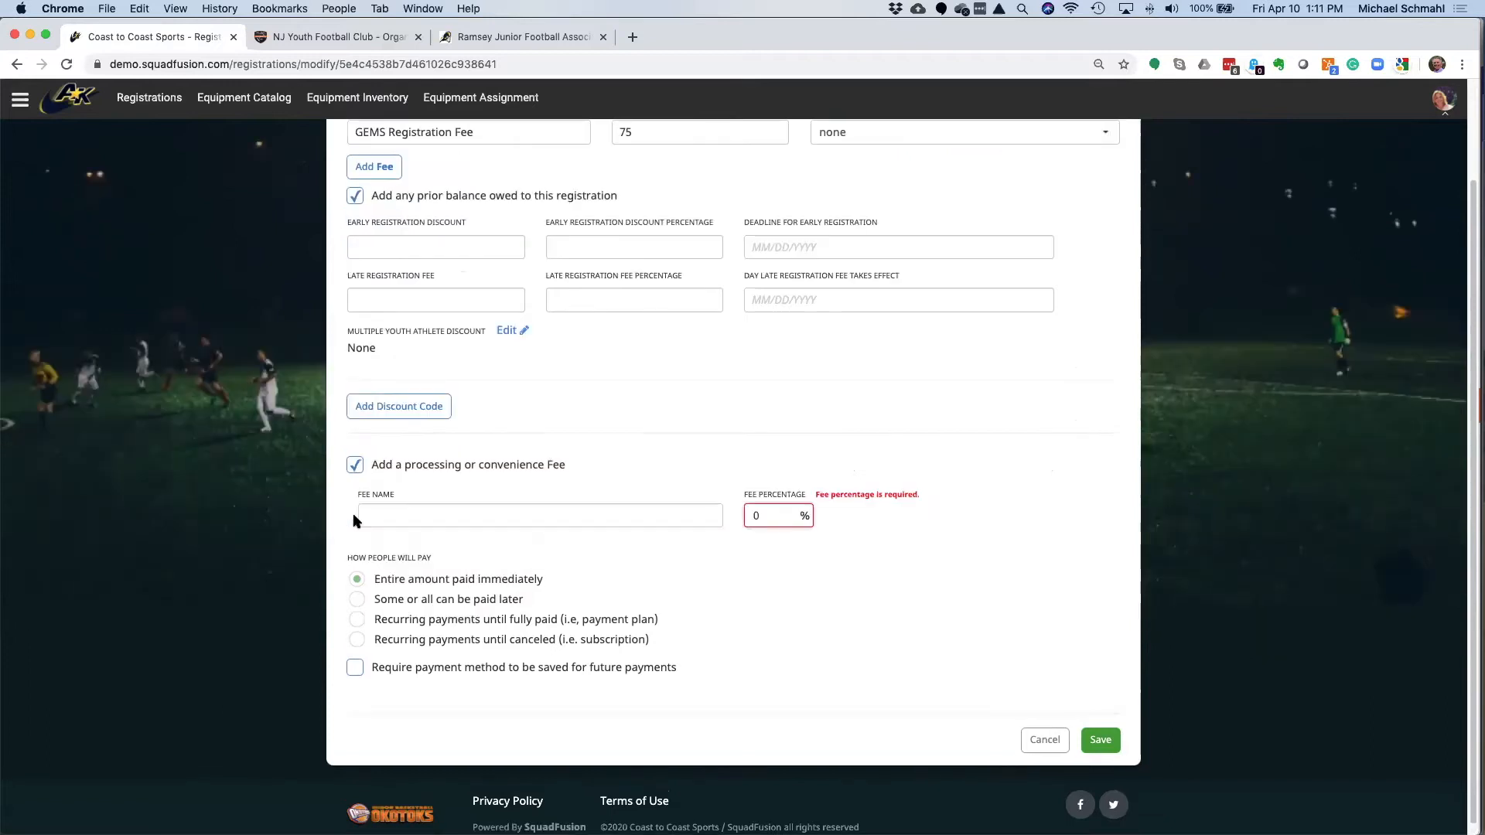
left_click(473, 516)
type("c")
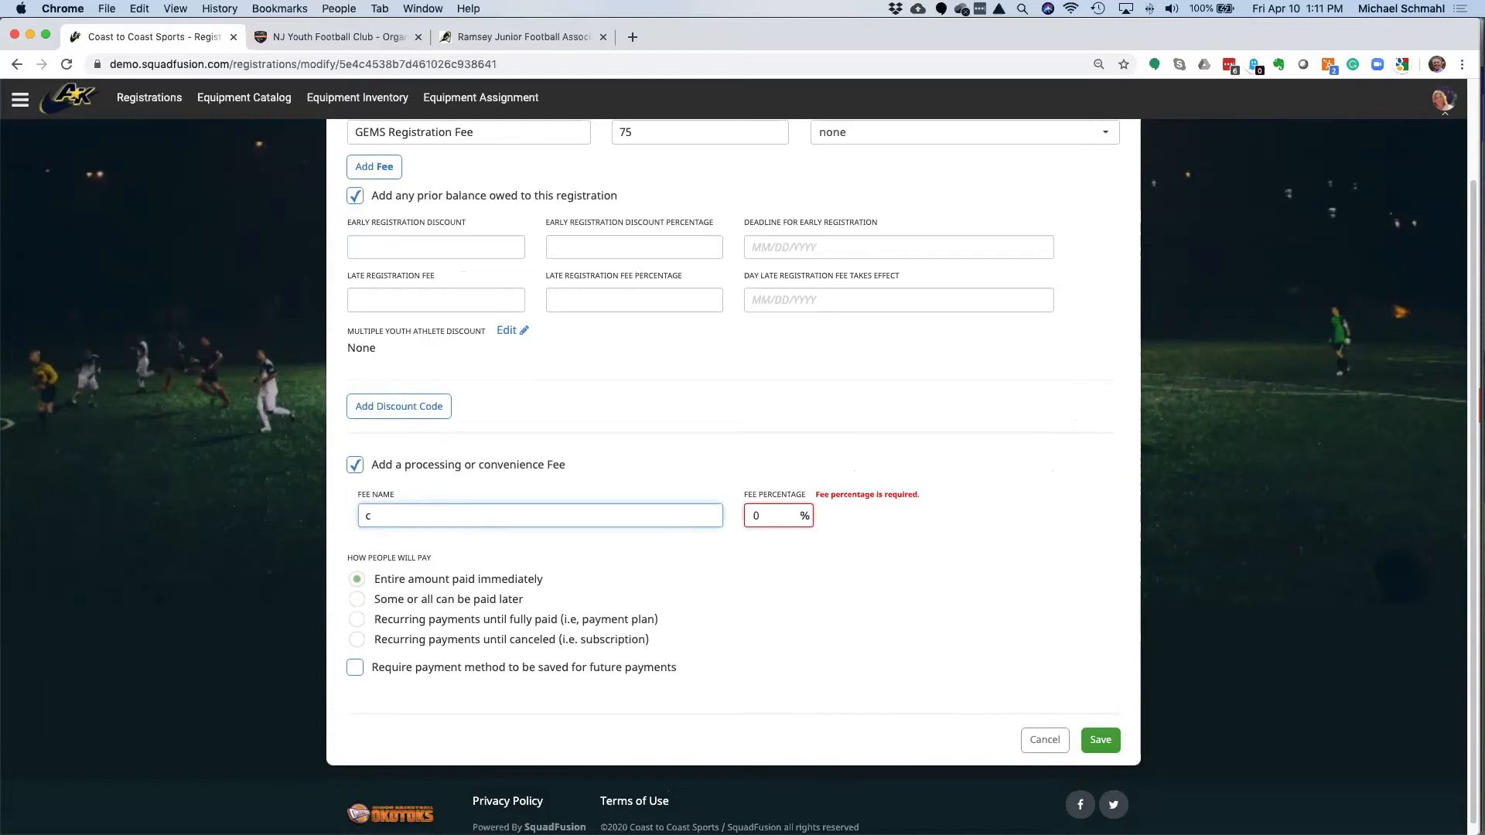
type("redit card processing fees")
left_click(748, 517)
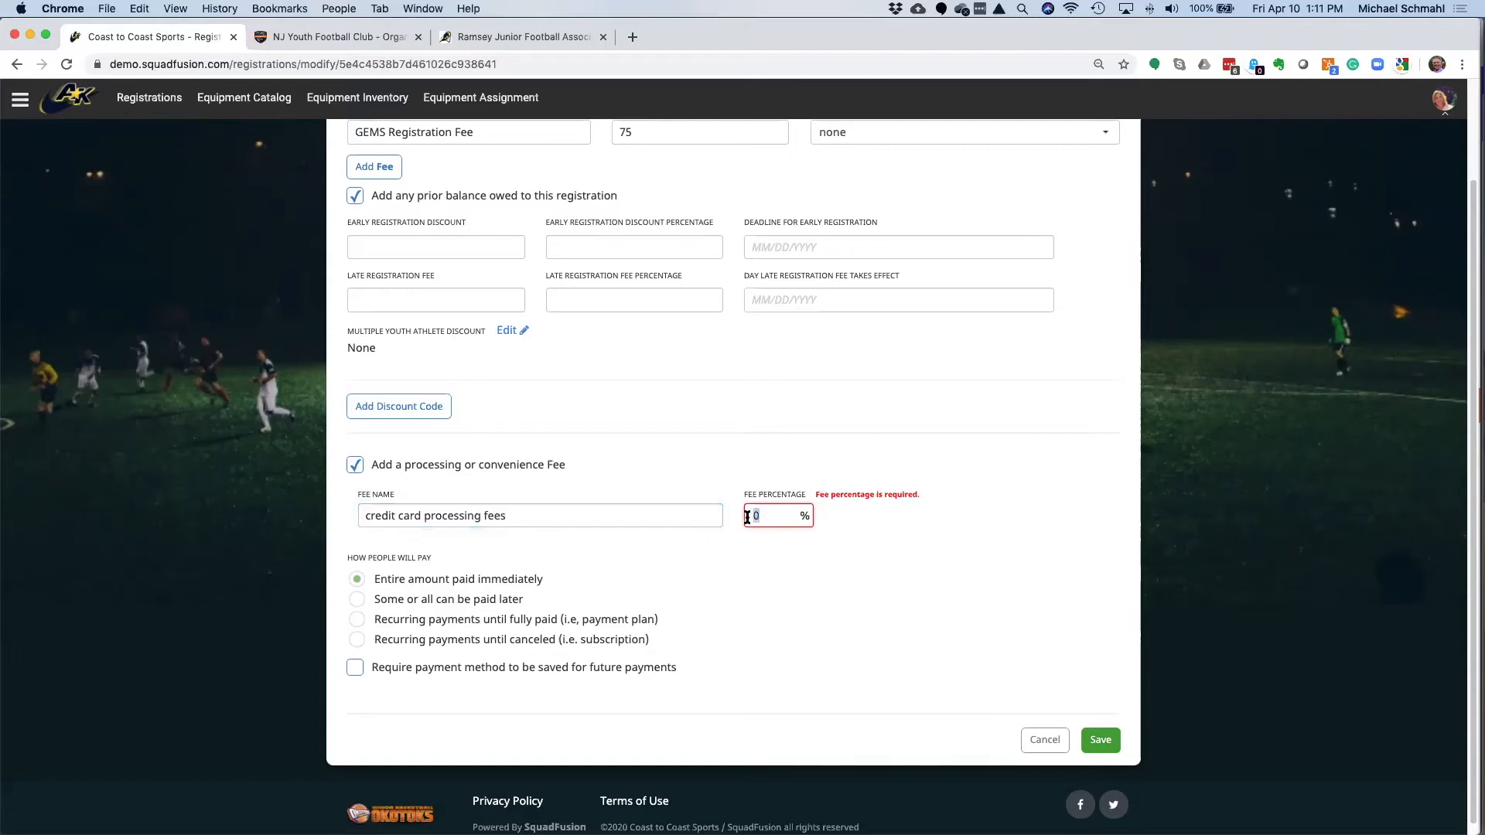
type("3.25")
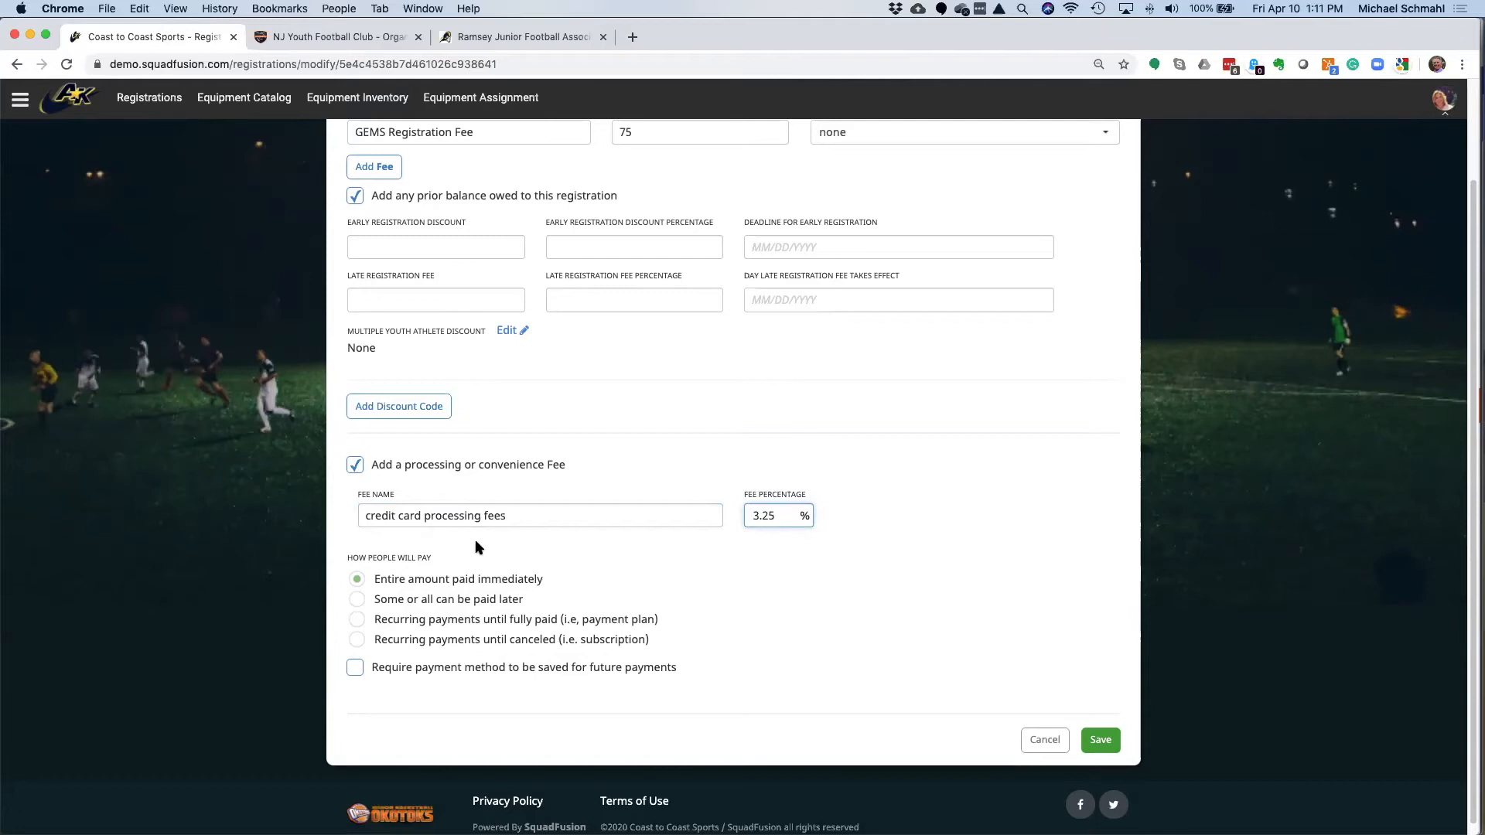
scroll(475, 559, "up", 3)
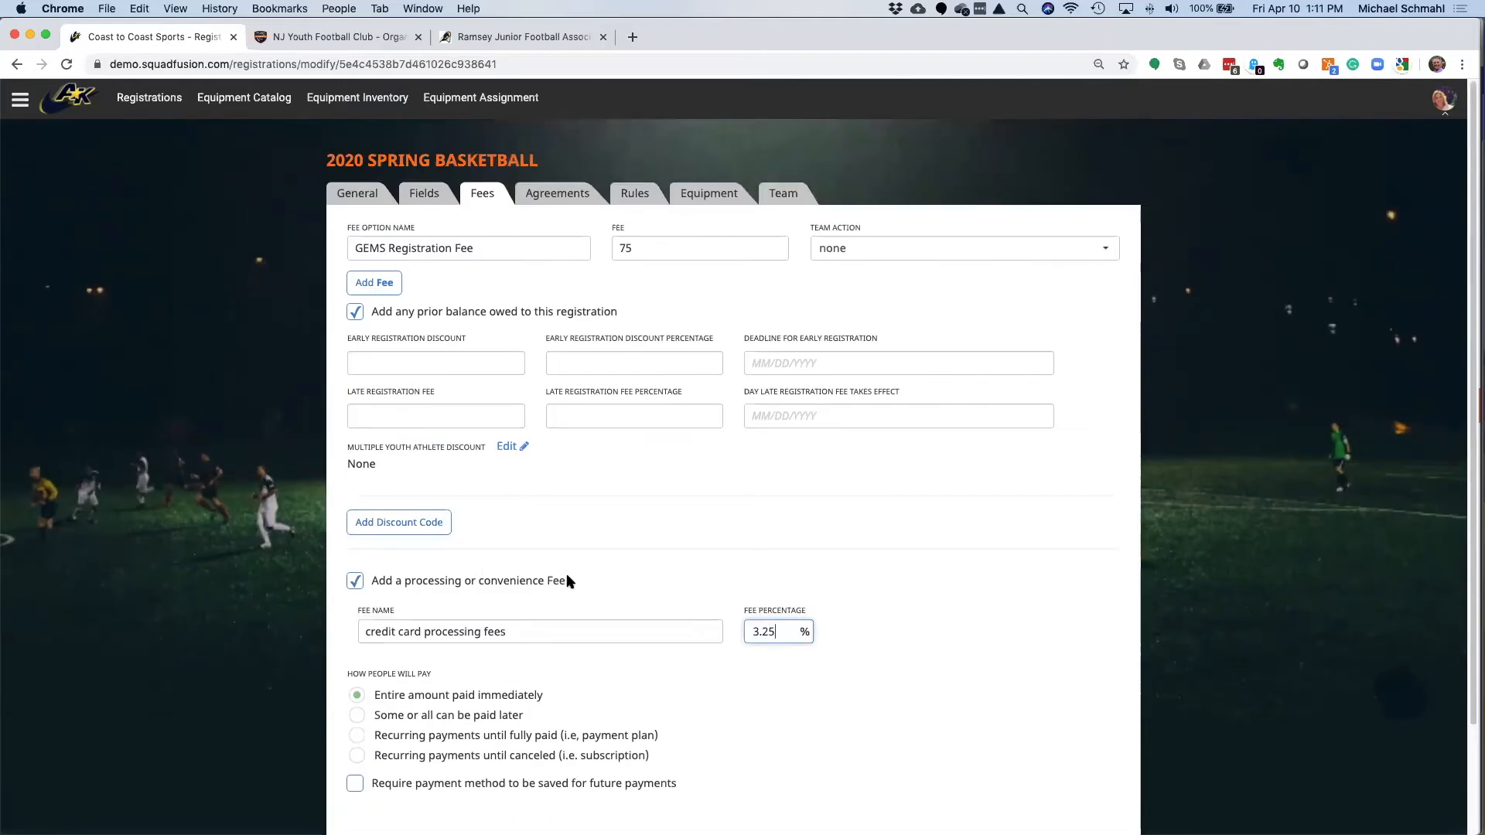
scroll(570, 582, "down", 3)
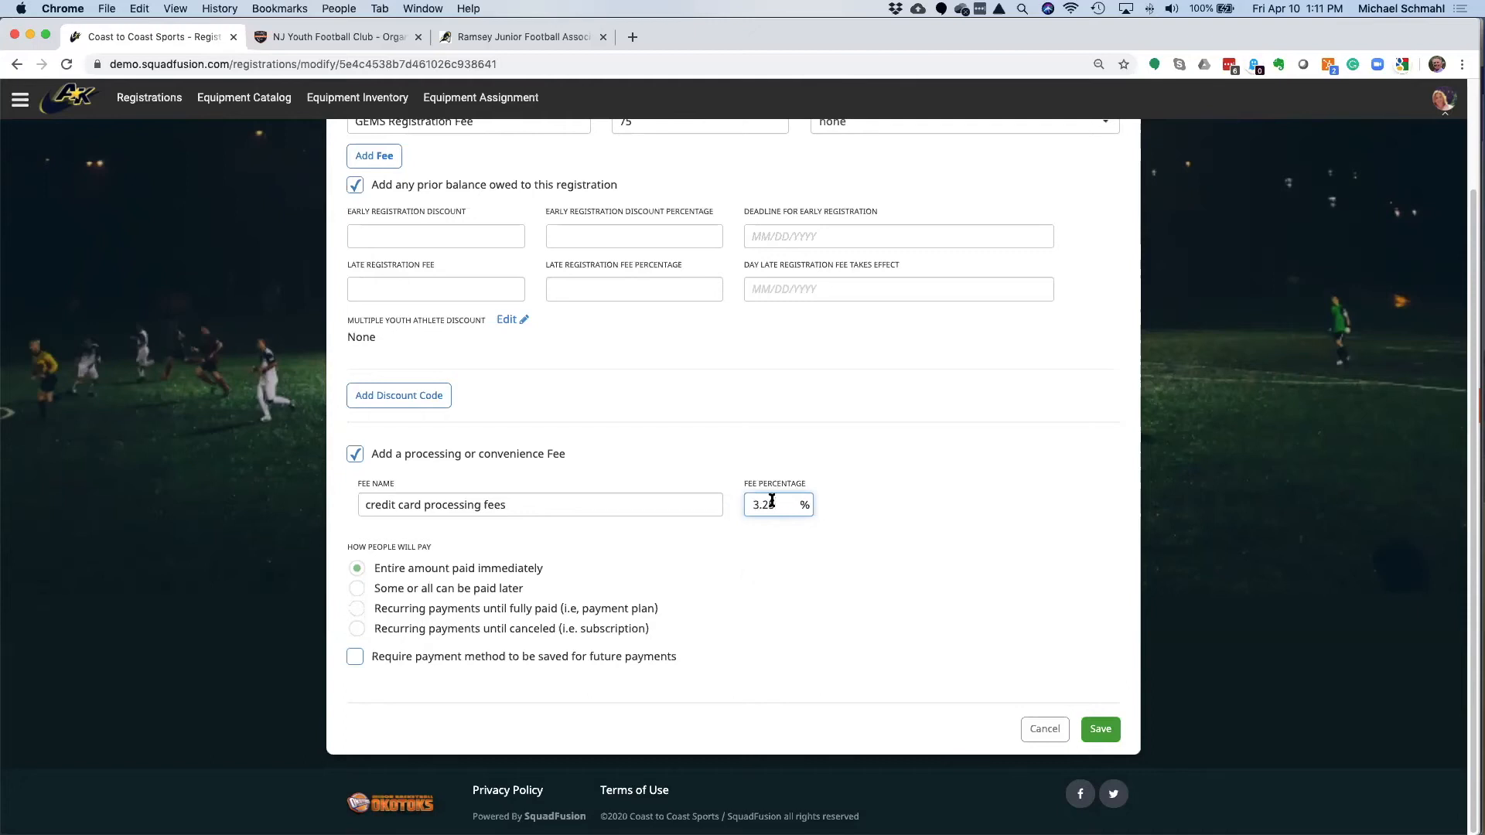
left_click(355, 455)
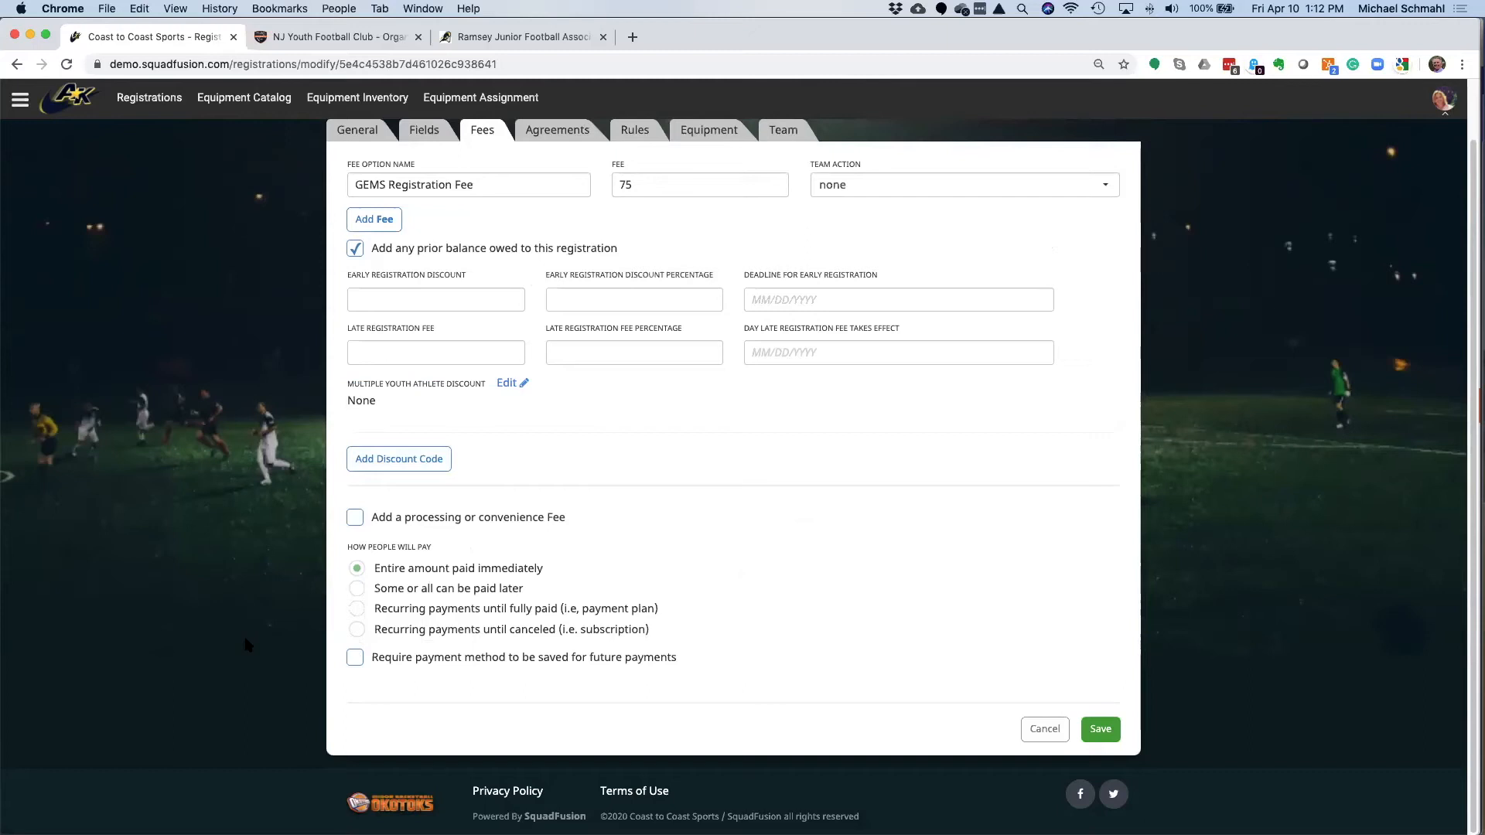
Allow some or all of the fee to be paid later, with a minimum of 25 to pay immediately
scroll(608, 579, "up", 2)
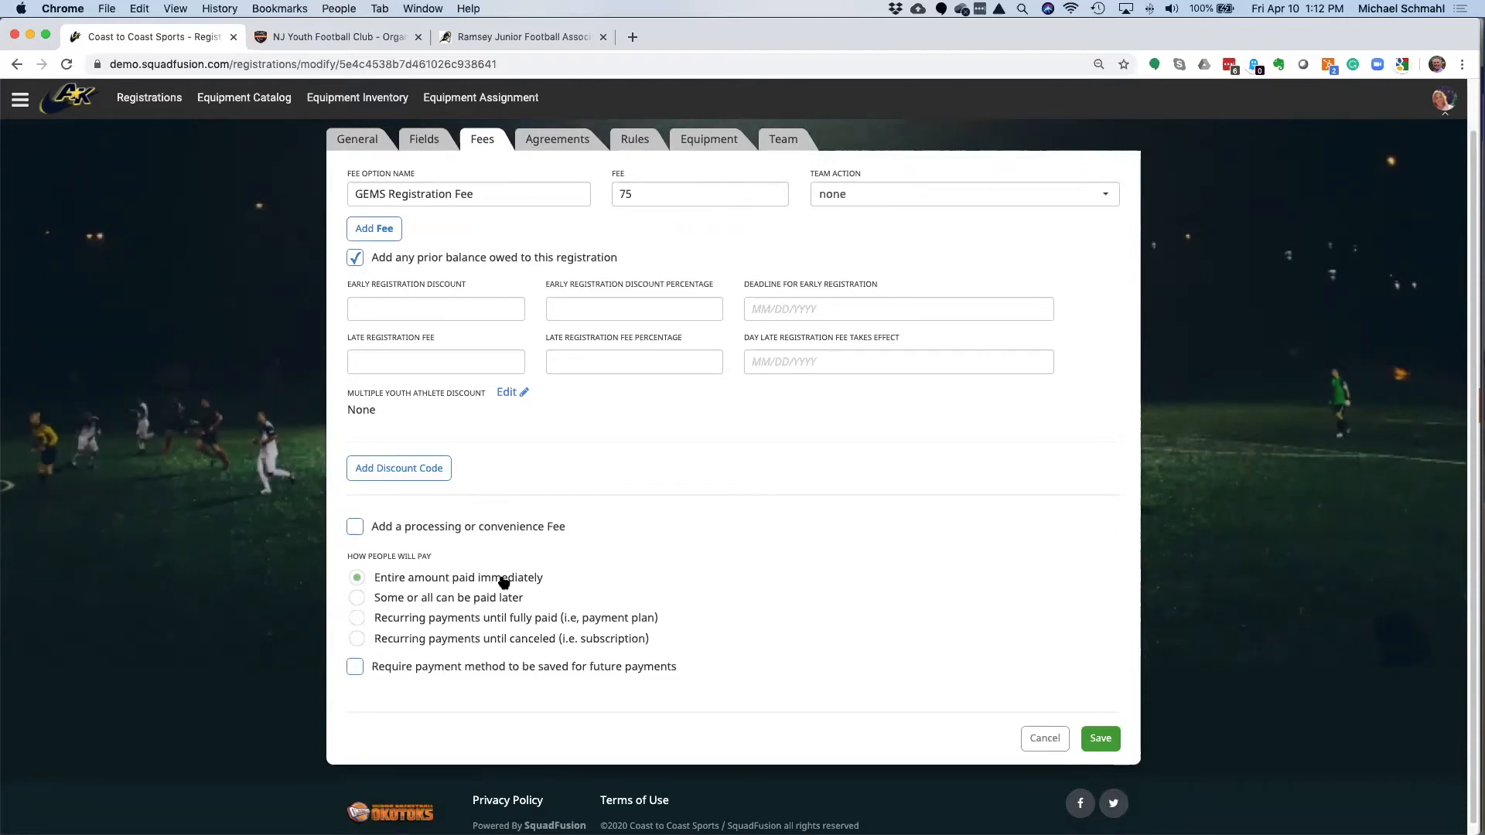
left_click(355, 600)
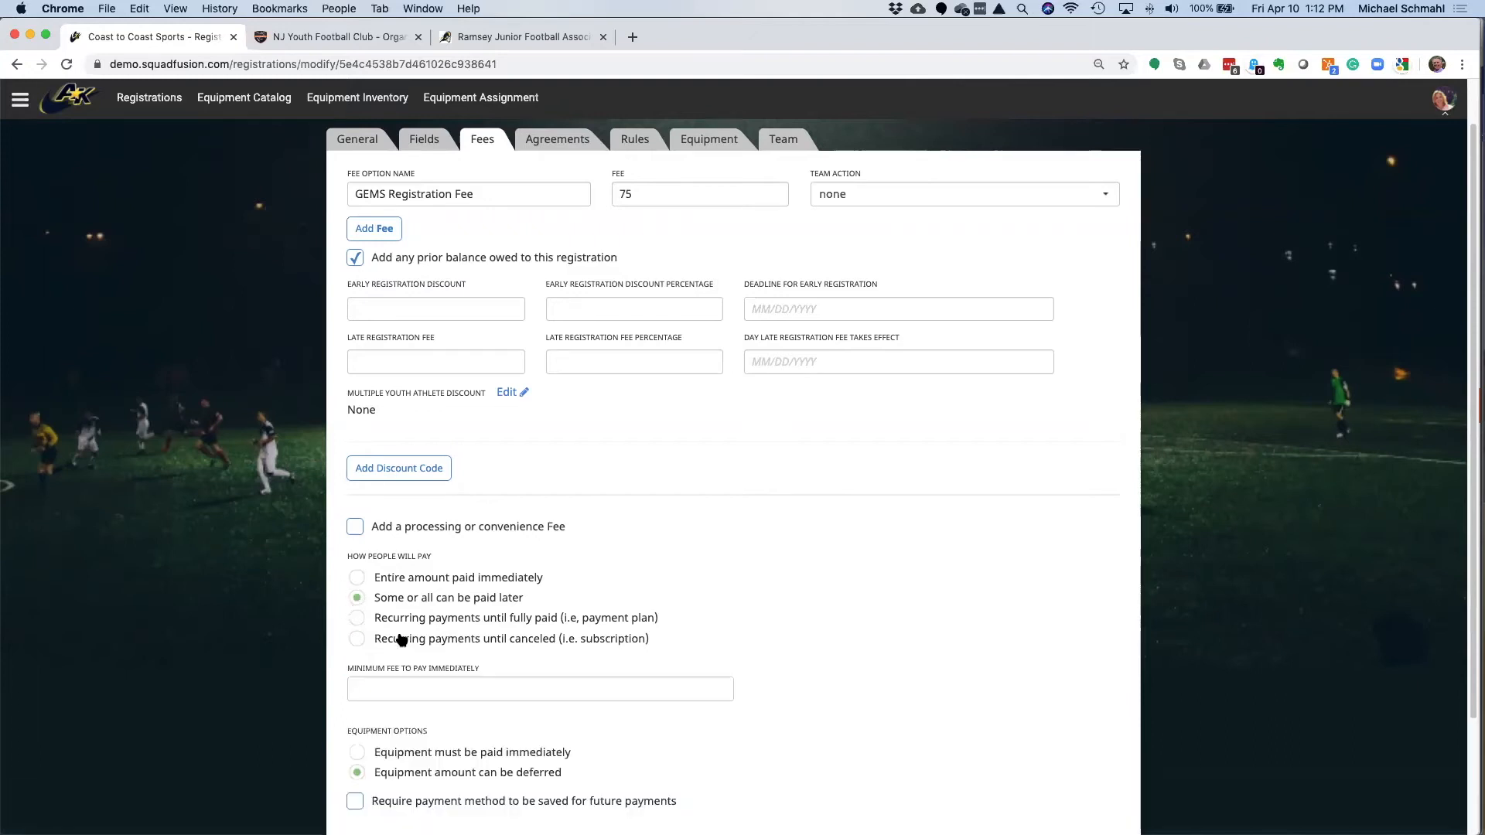
left_click(430, 690)
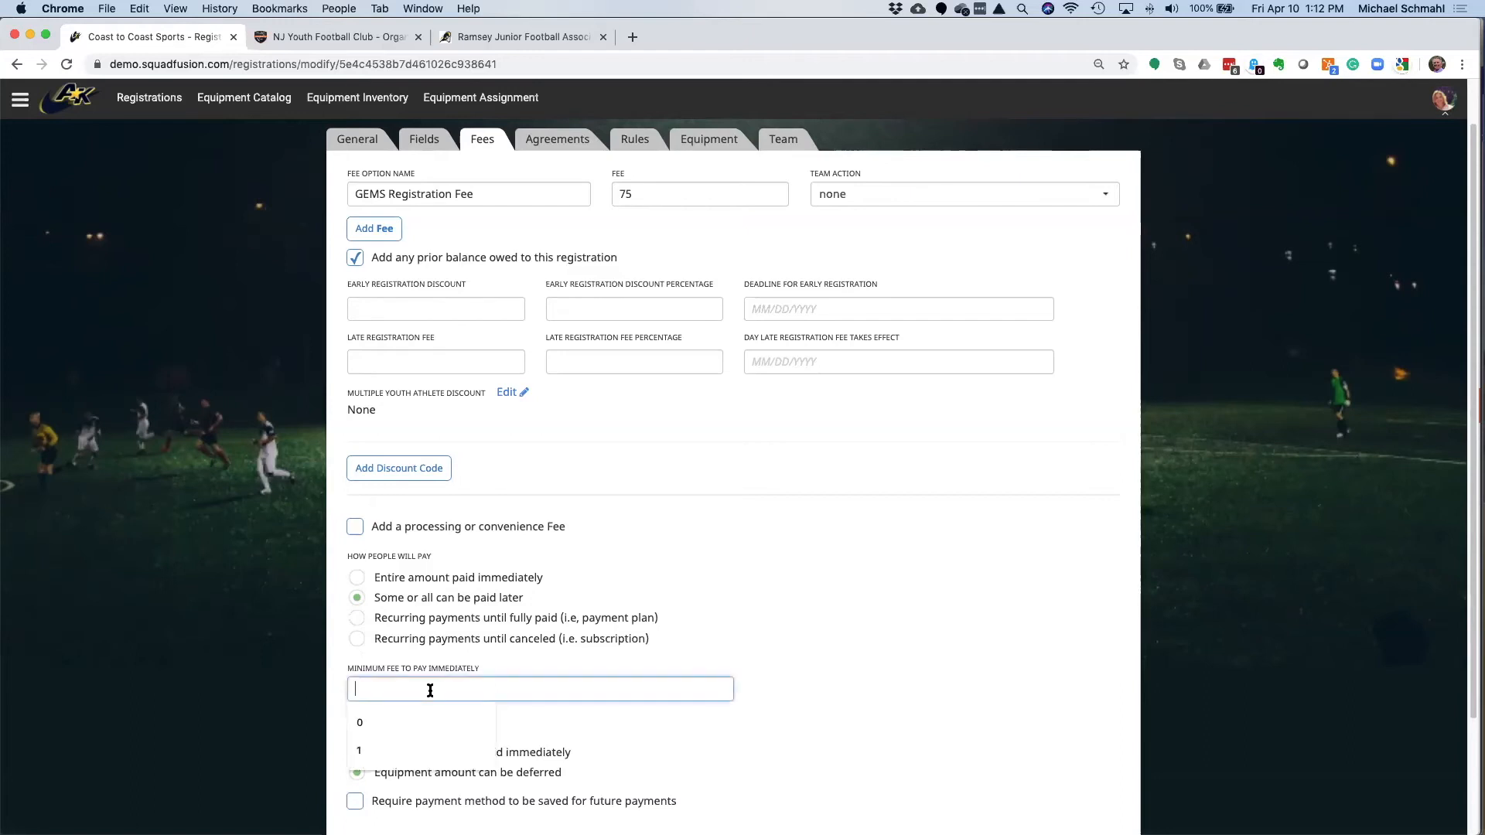
type("25")
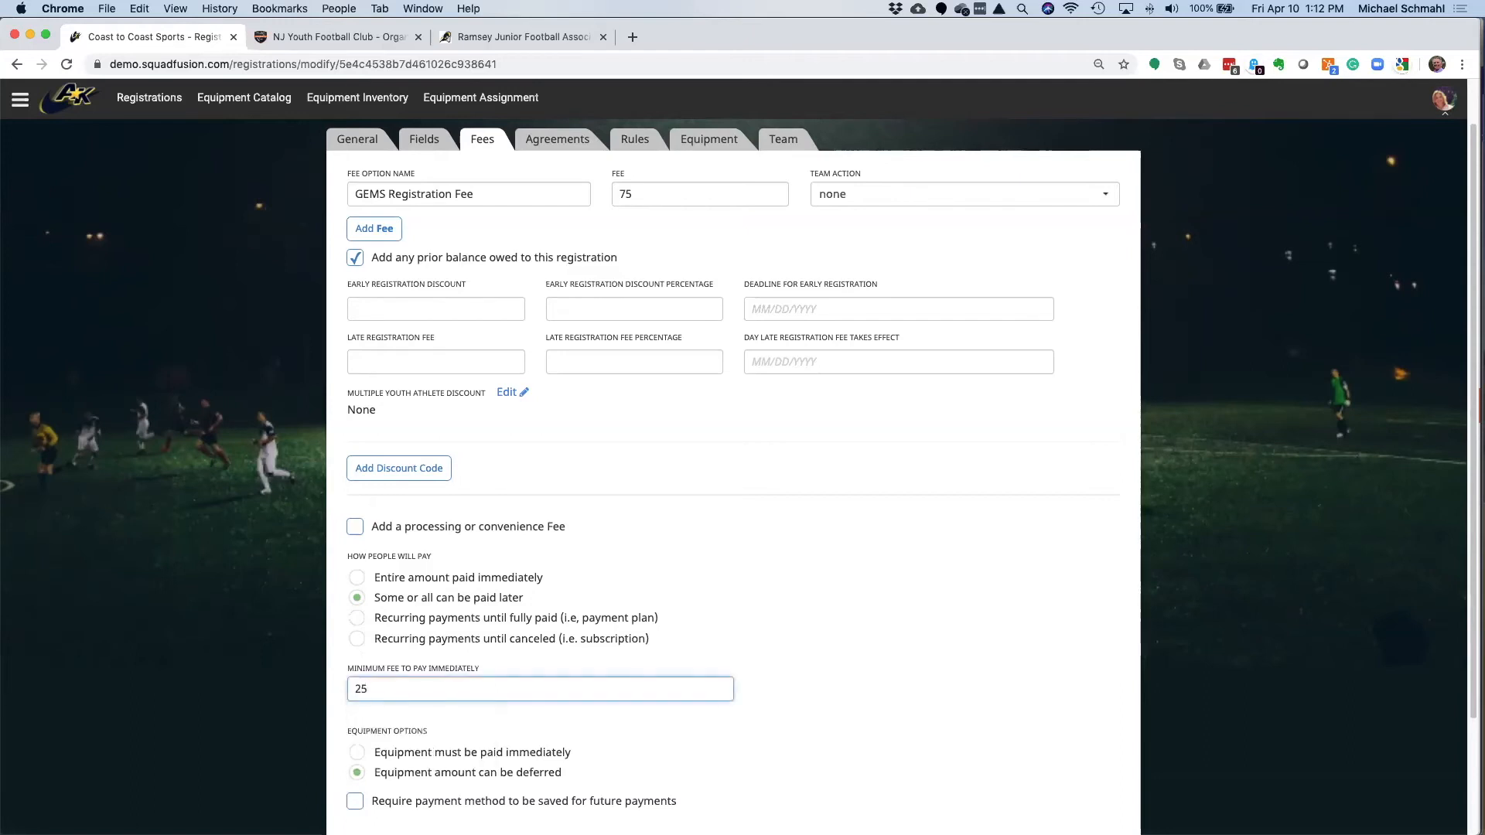
left_click(802, 724)
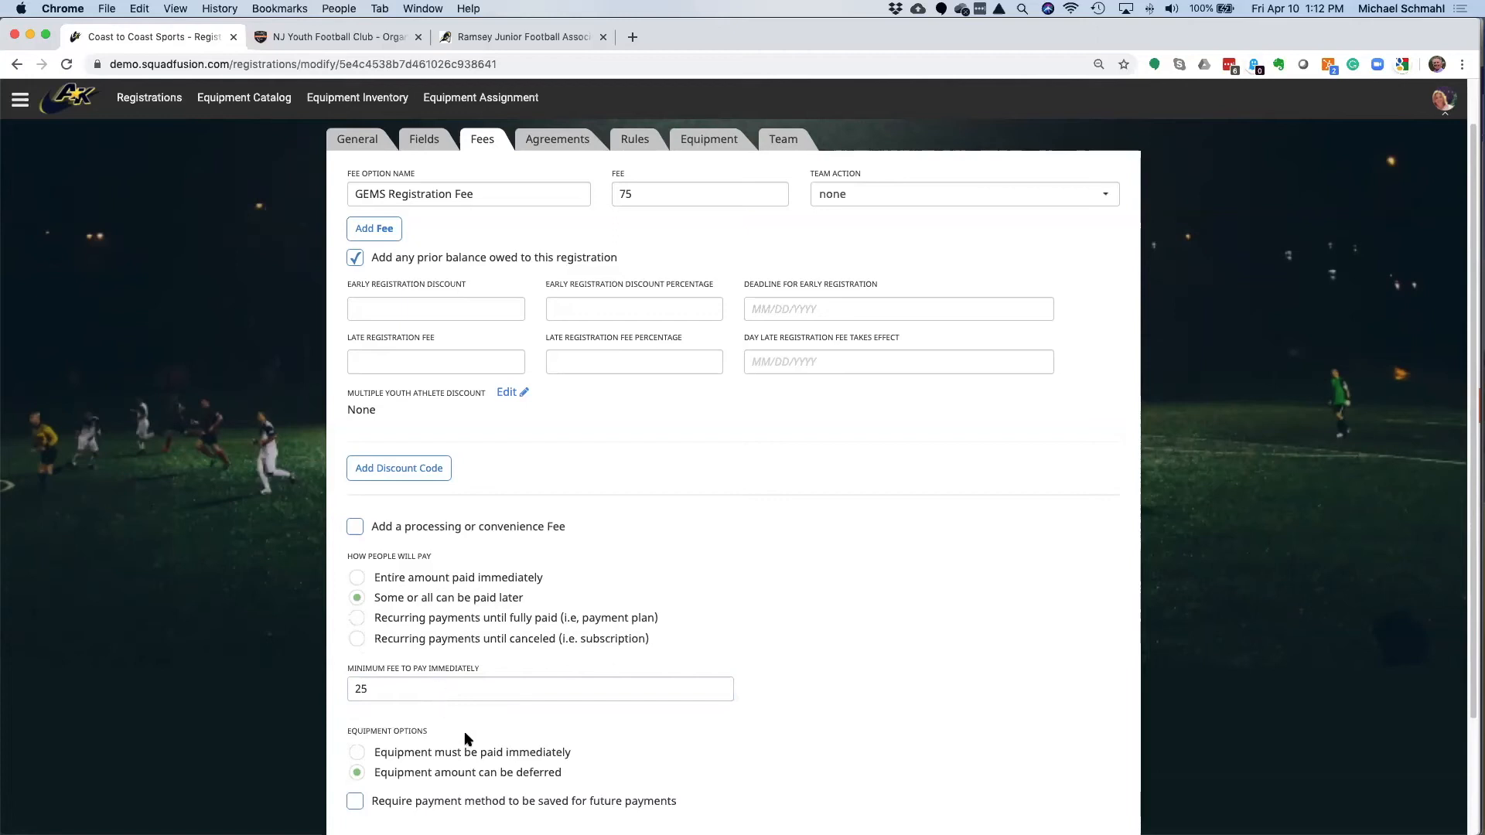
Go through the payment plan and subscription settings, and set the payment method back to Entire amount paid immediately
left_click(358, 620)
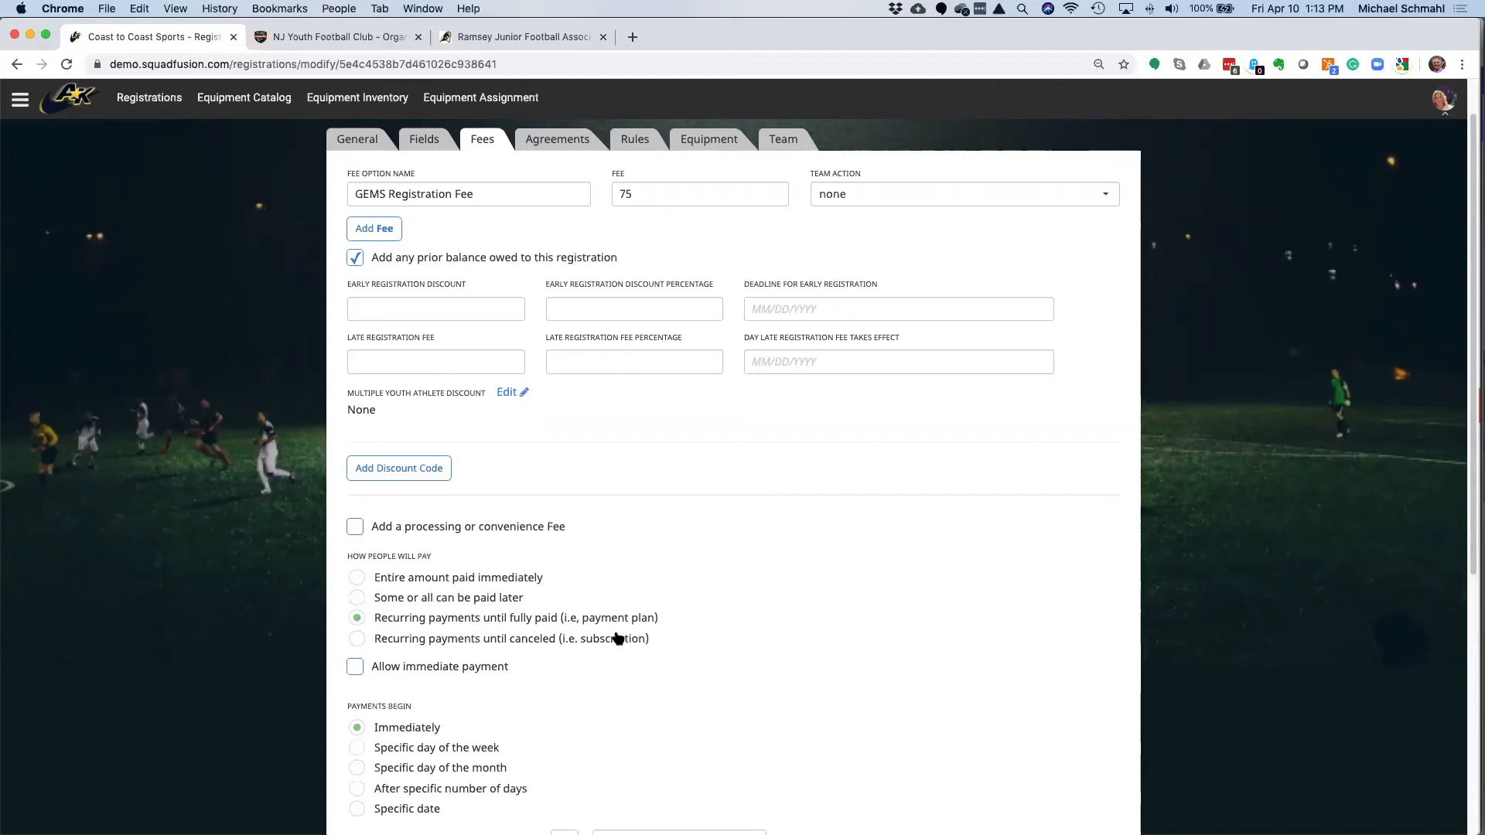
scroll(787, 694, "down", 5)
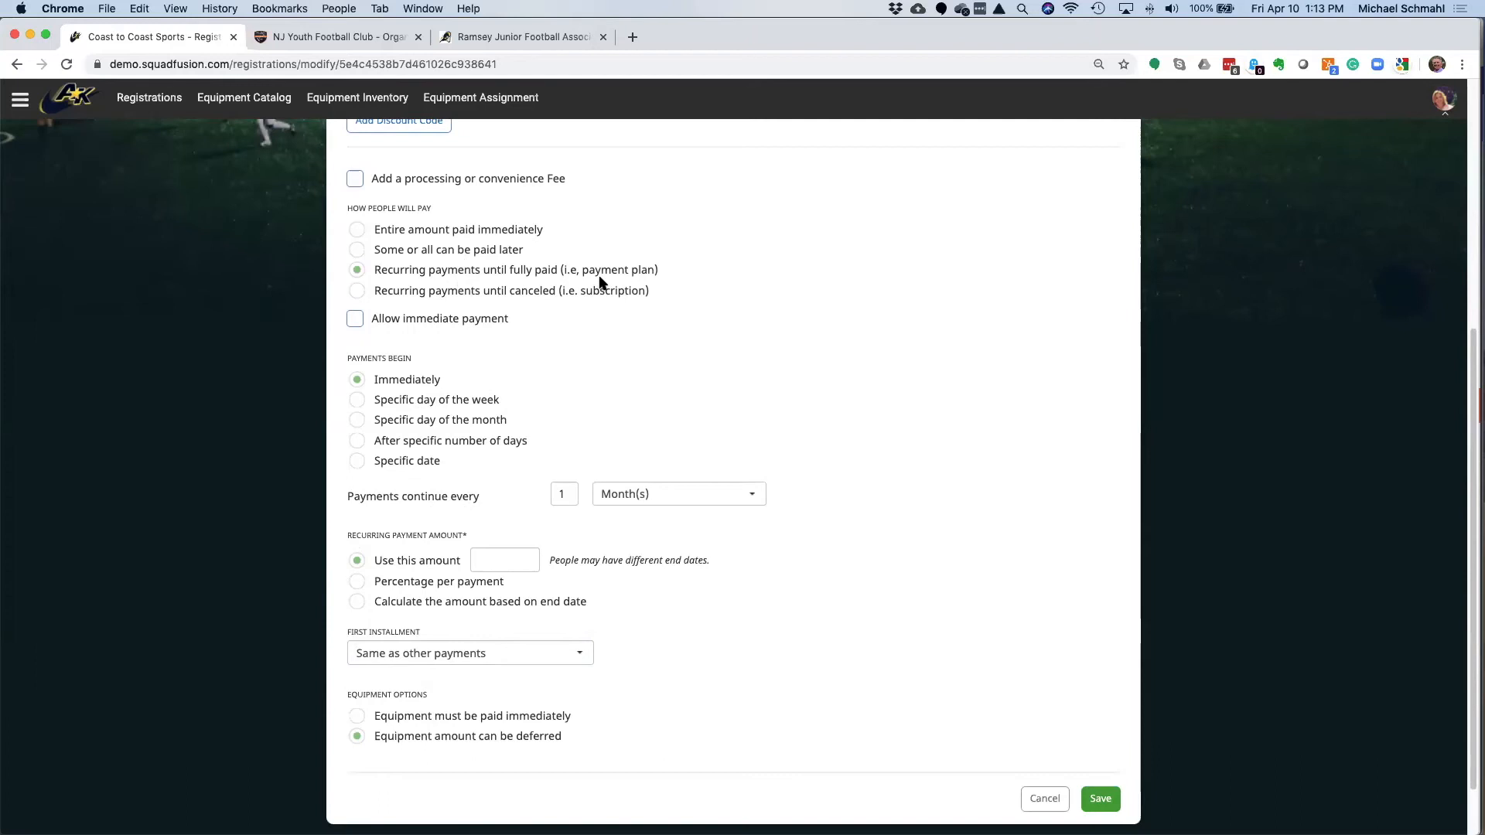
left_click(358, 291)
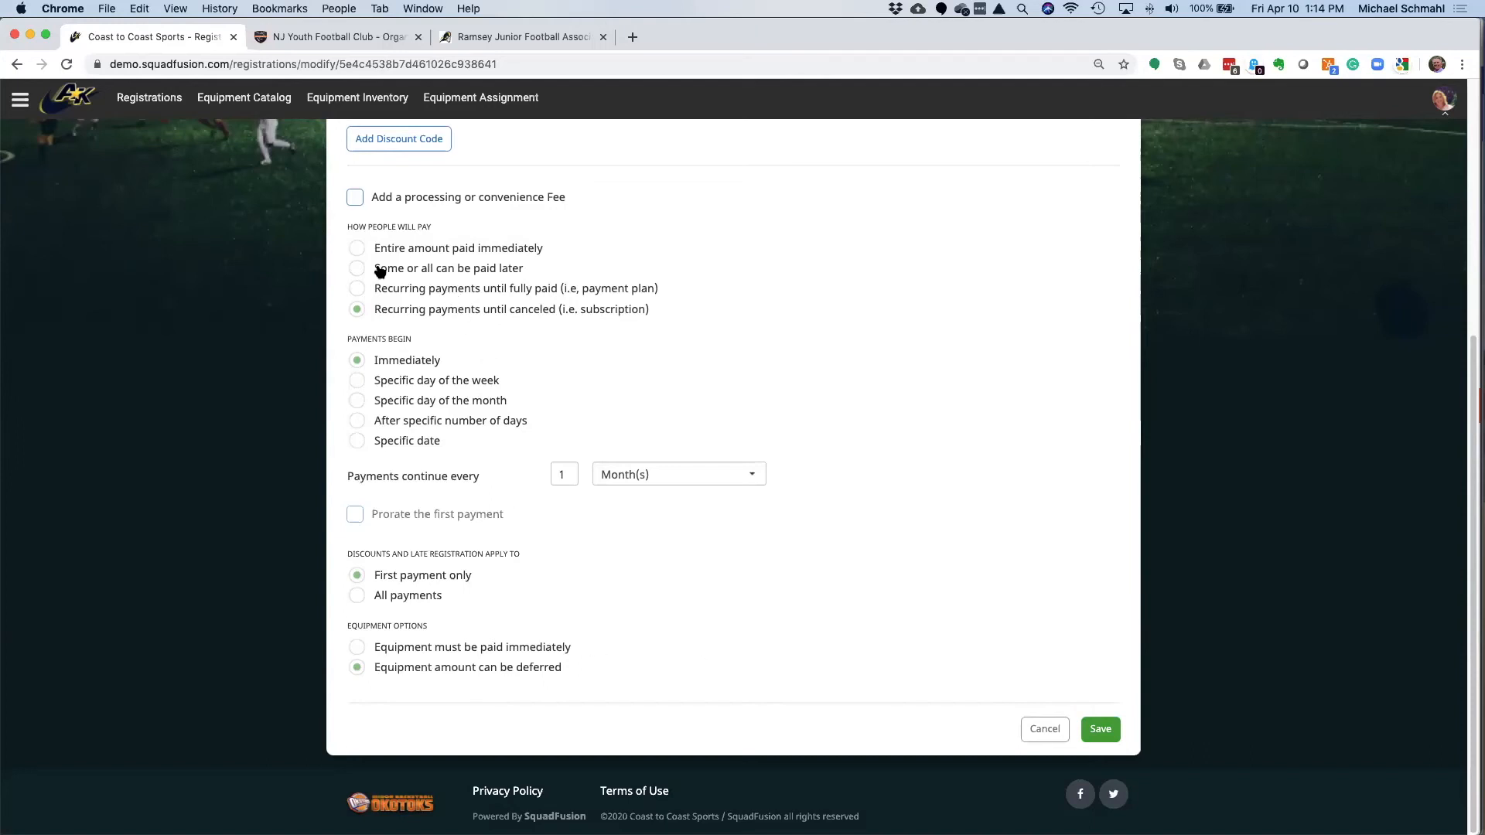
left_click(357, 249)
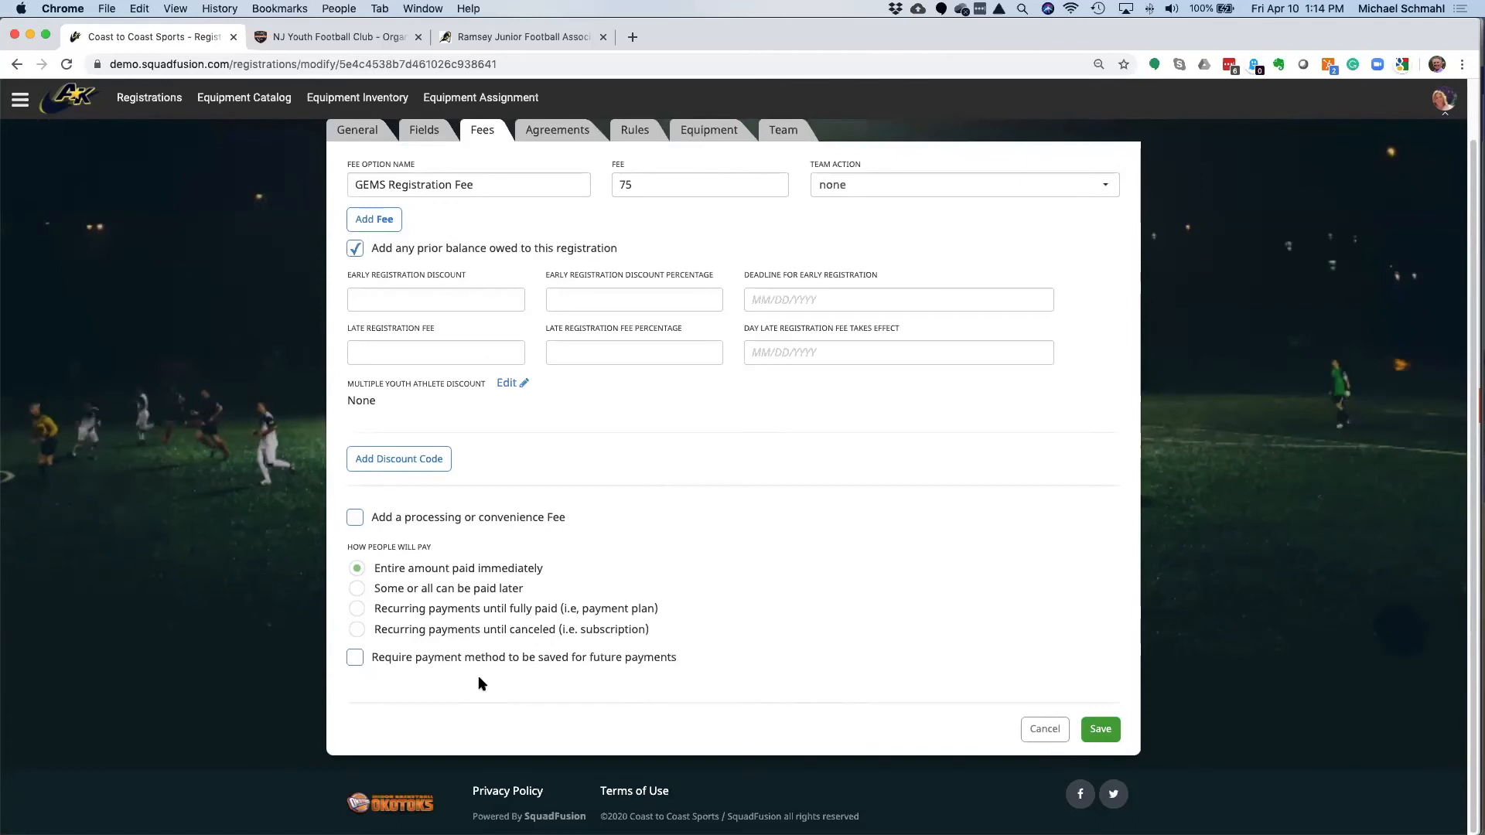
Review the registration's agreement text and acknowledgement label, and view its rules
left_click(561, 132)
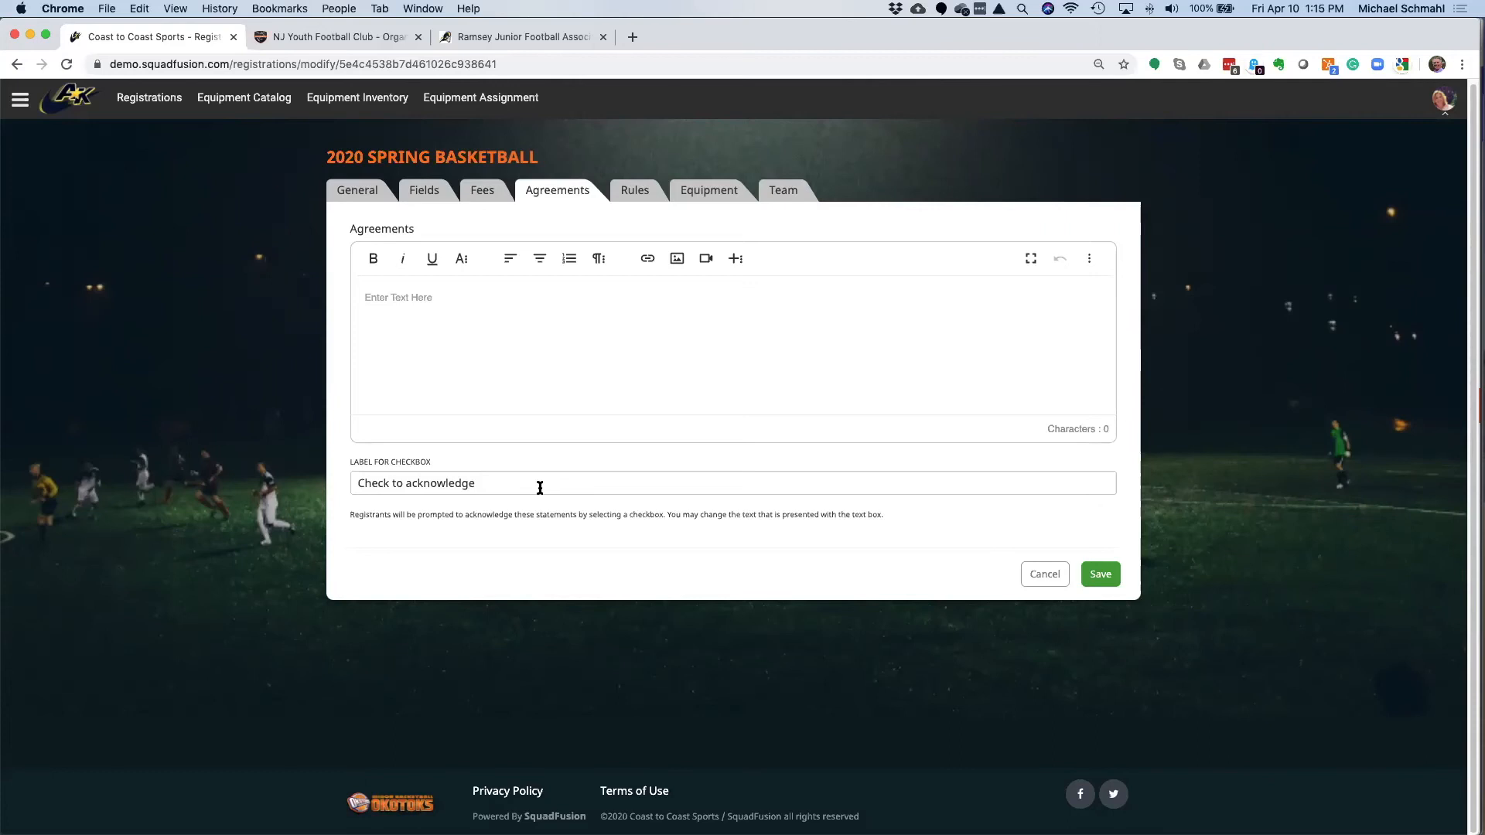
left_click(648, 191)
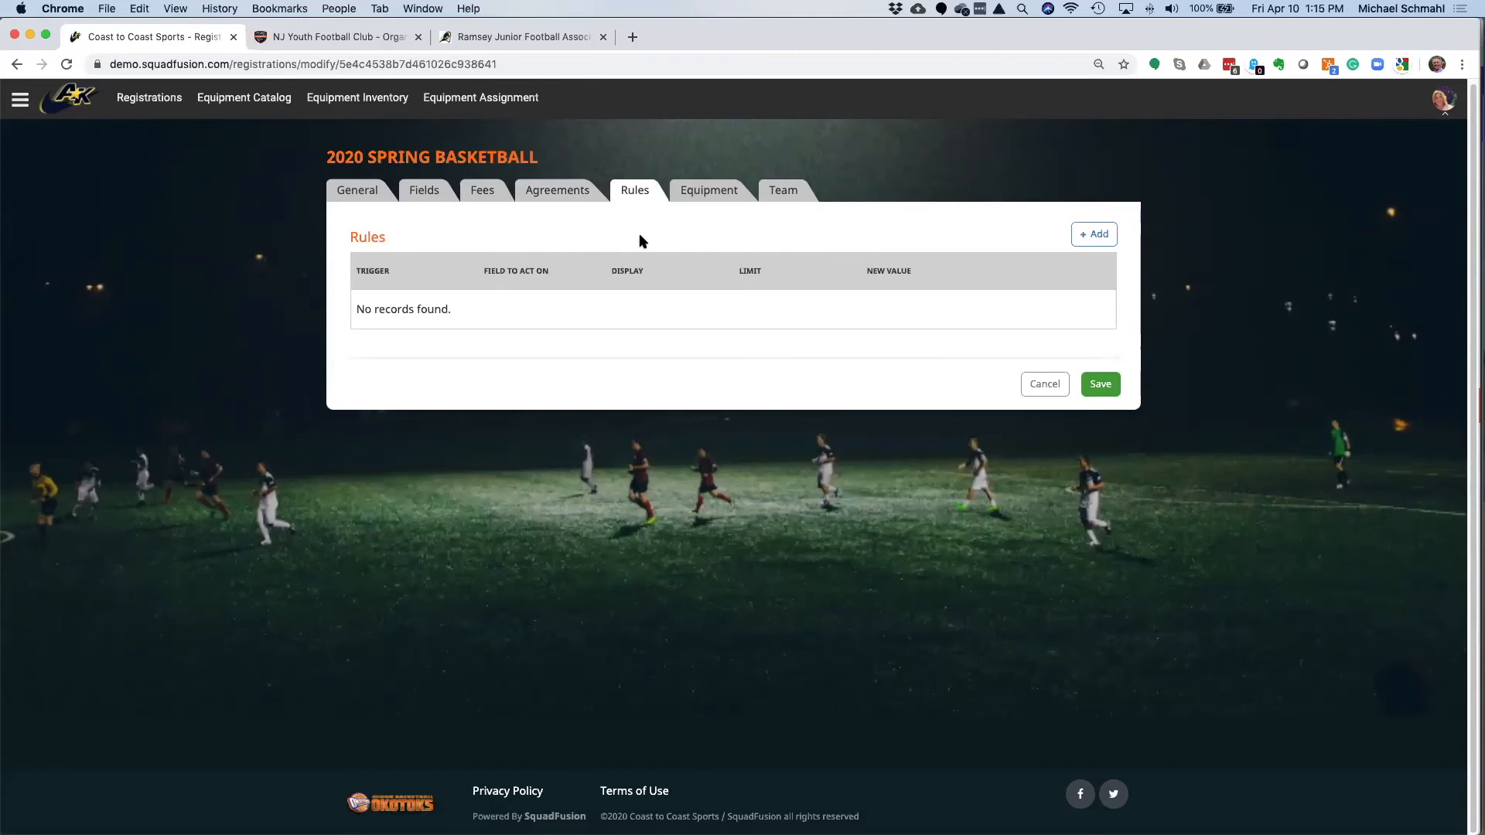
Try a rule triggered by the participant's Birthdate in Personal Details falling between two dates, and discard it
left_click(1105, 236)
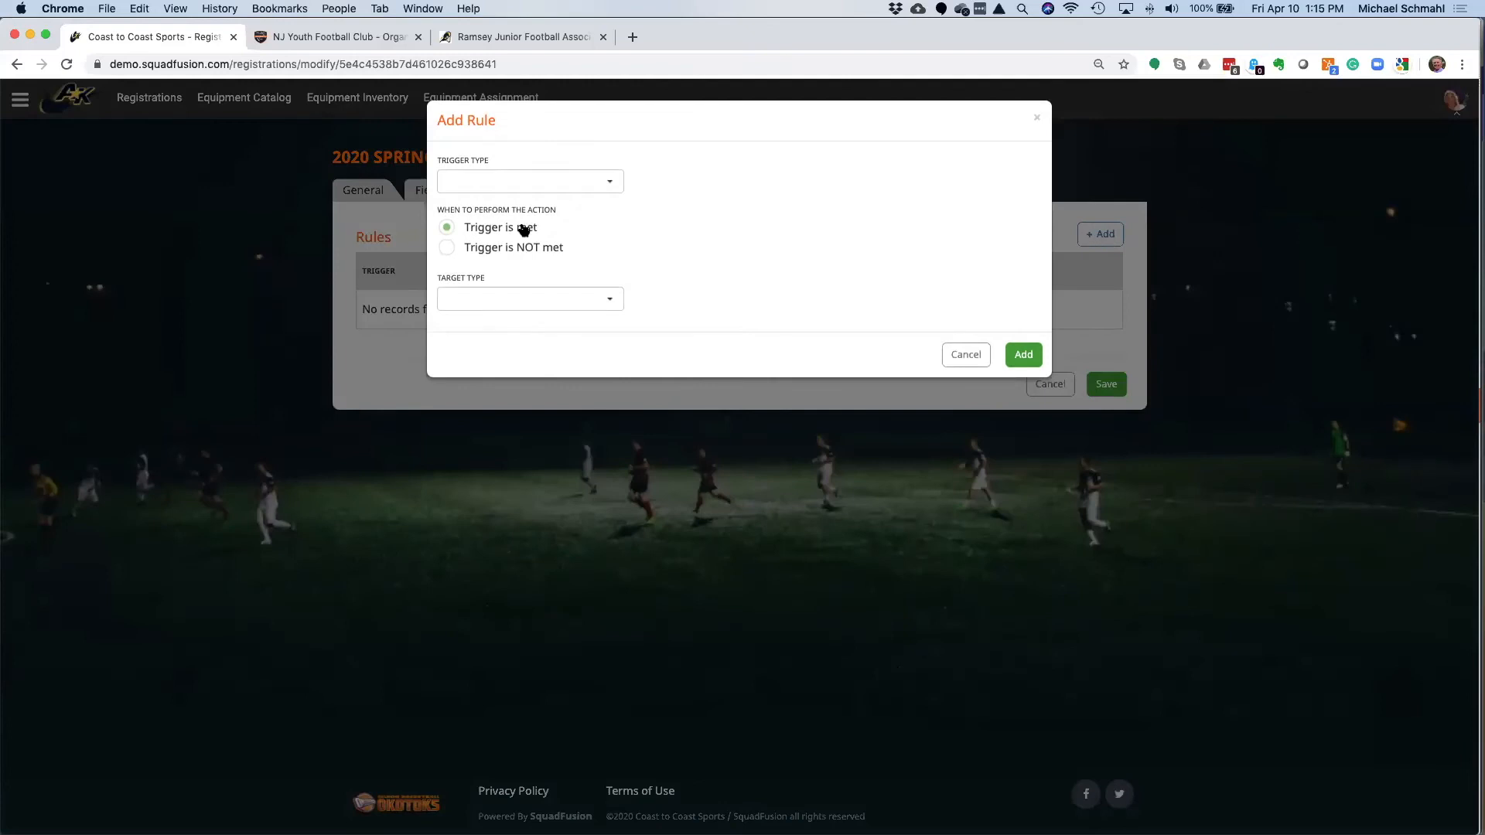
left_click(521, 183)
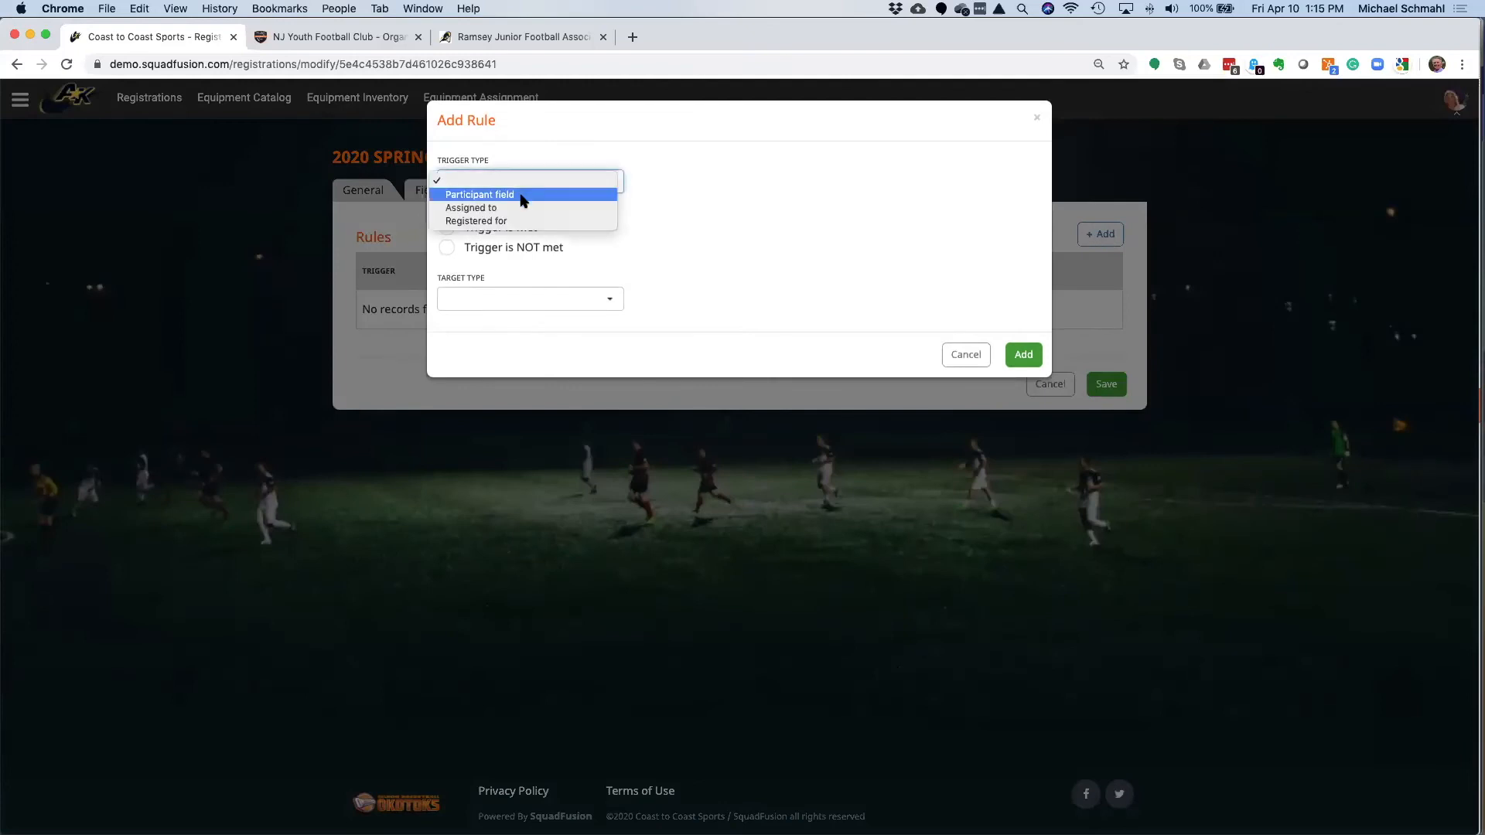
left_click(521, 195)
left_click(732, 186)
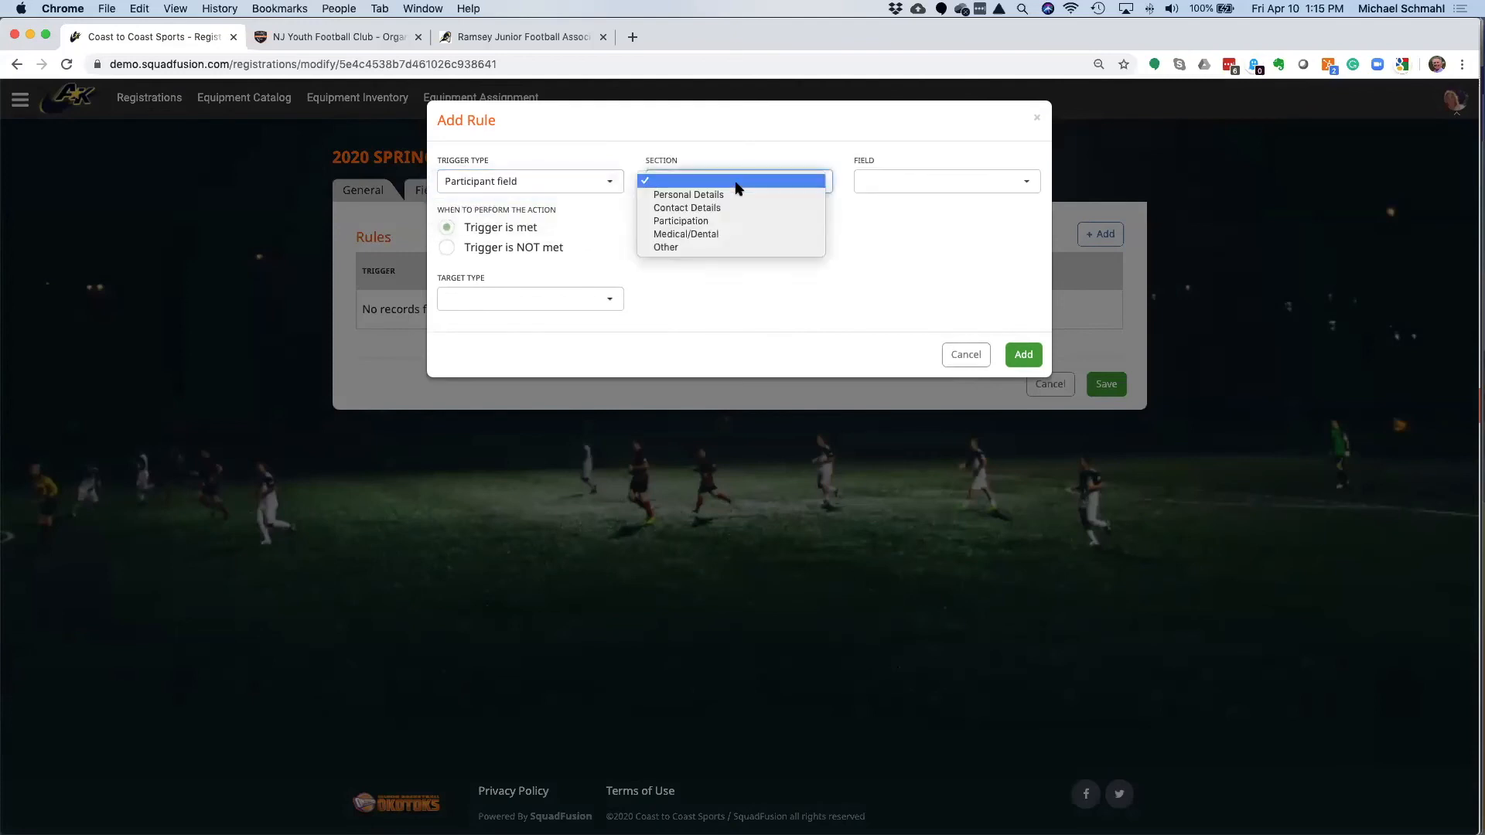
left_click(736, 194)
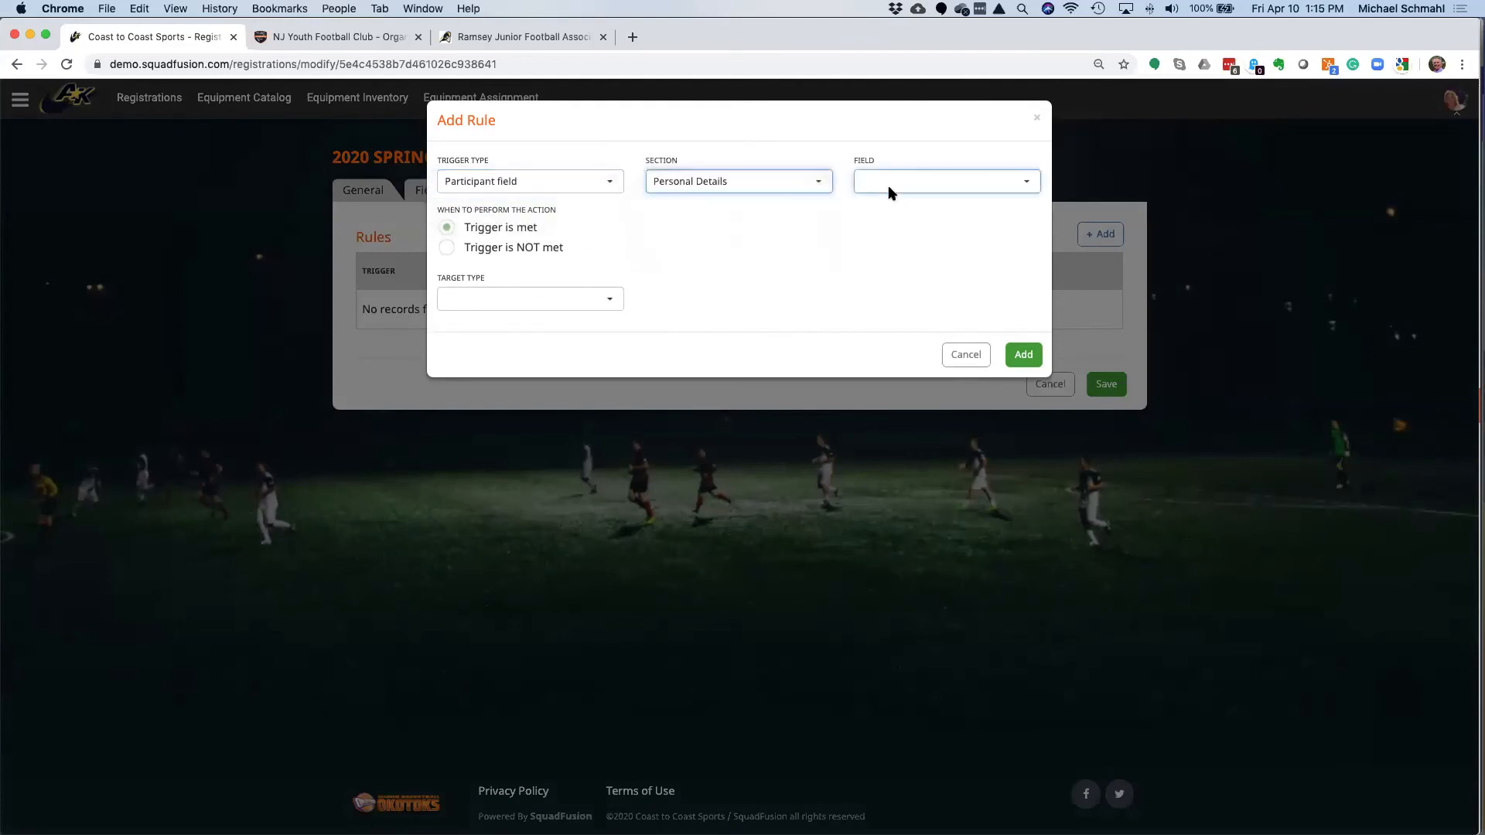
left_click(889, 189)
left_click(893, 248)
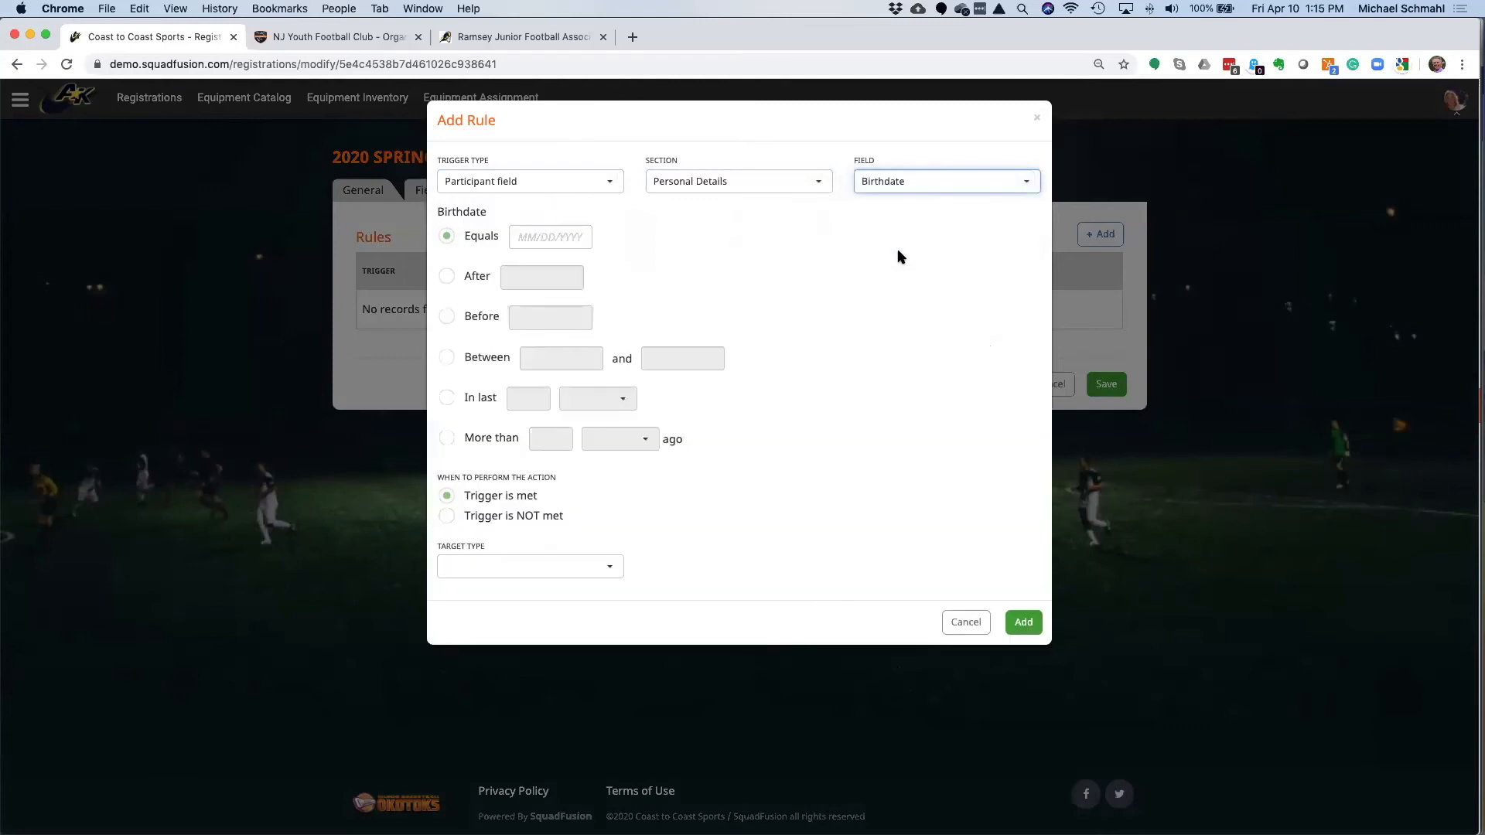
left_click(446, 359)
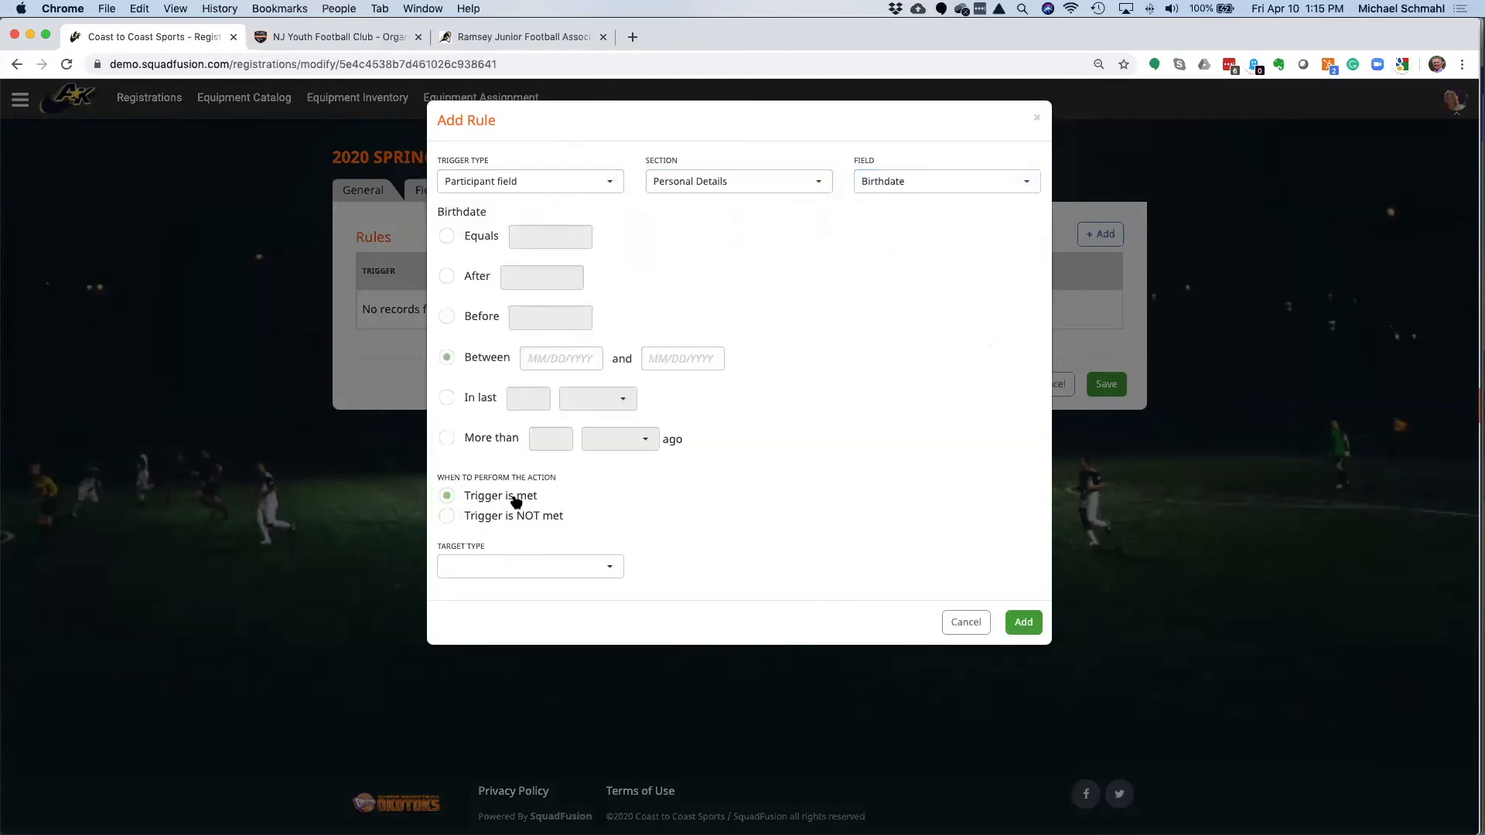
left_click(520, 565)
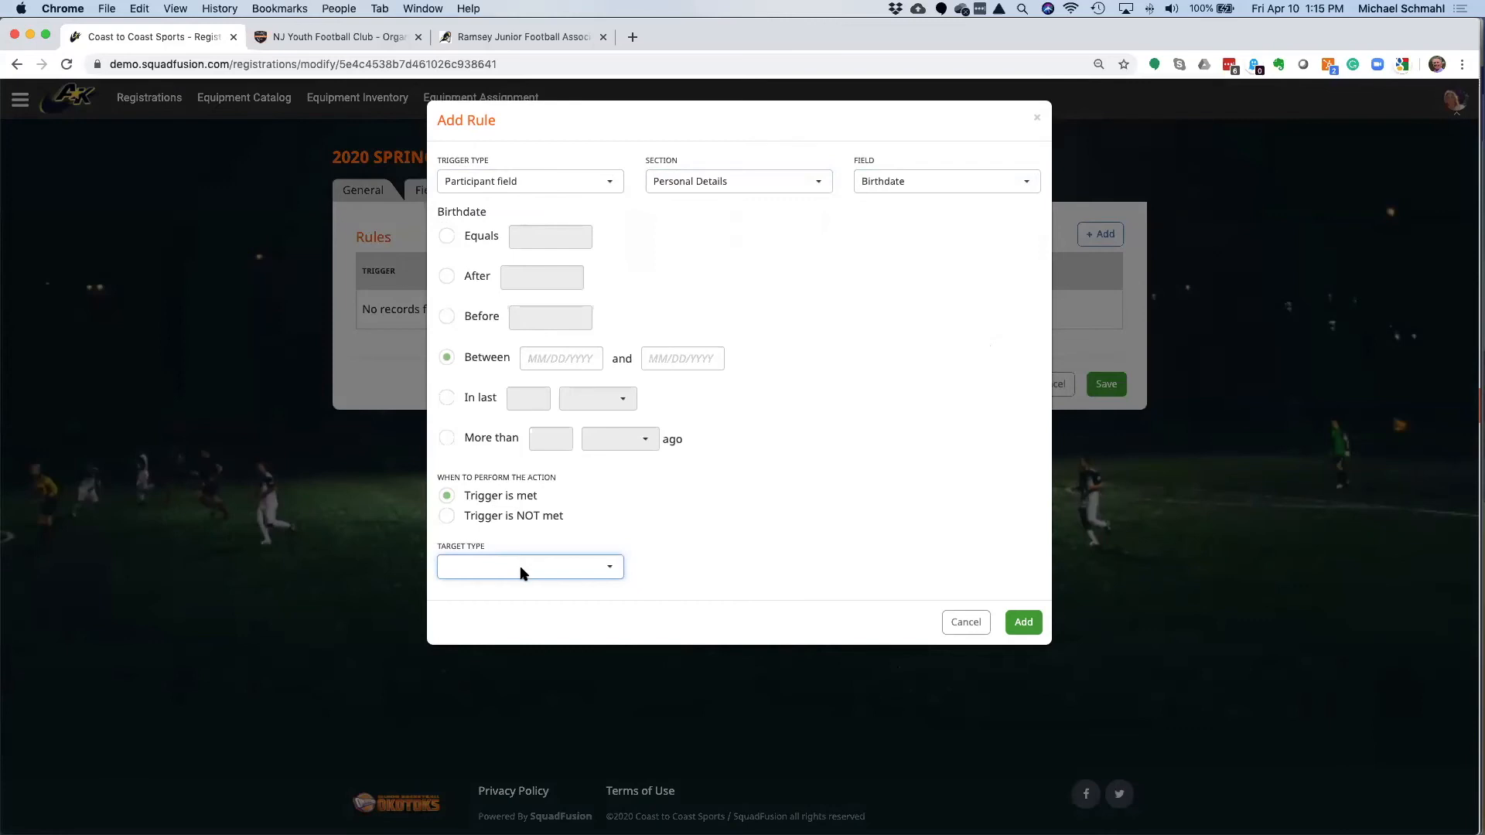
left_click(966, 623)
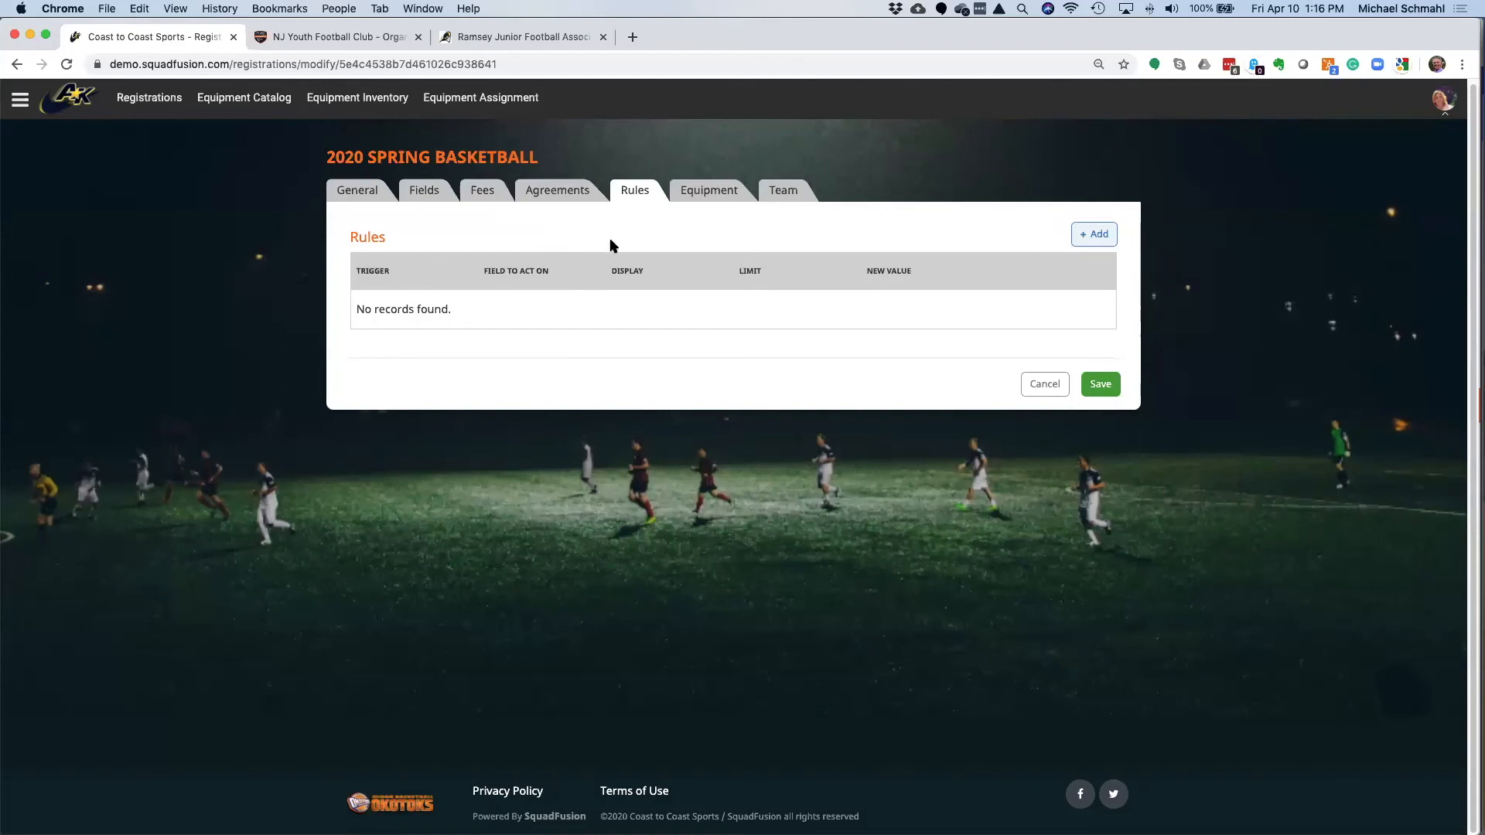
Review the registration's equipment and team settings, and leave the registration without saving
left_click(713, 194)
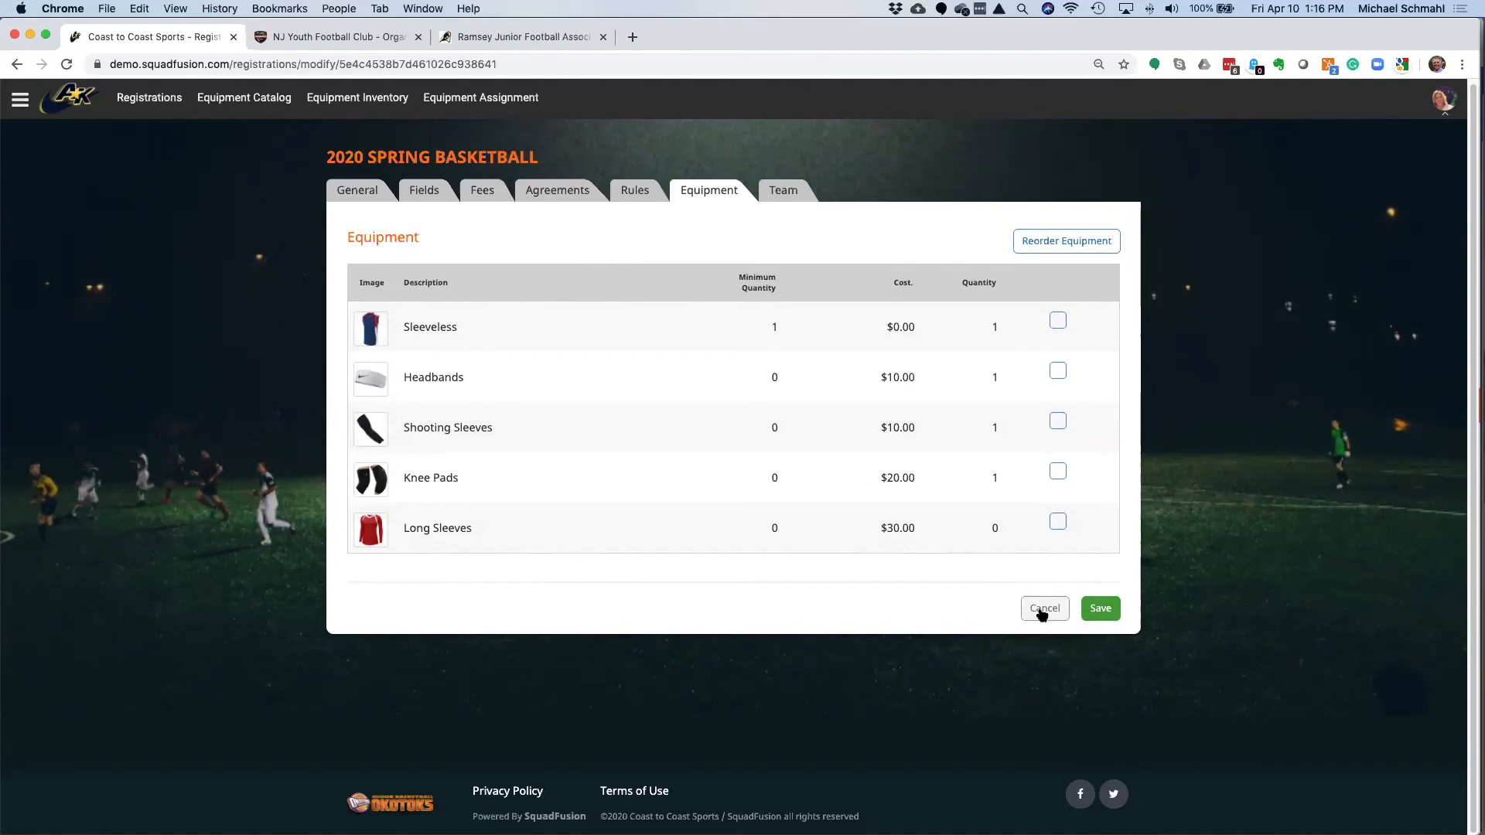
left_click(780, 194)
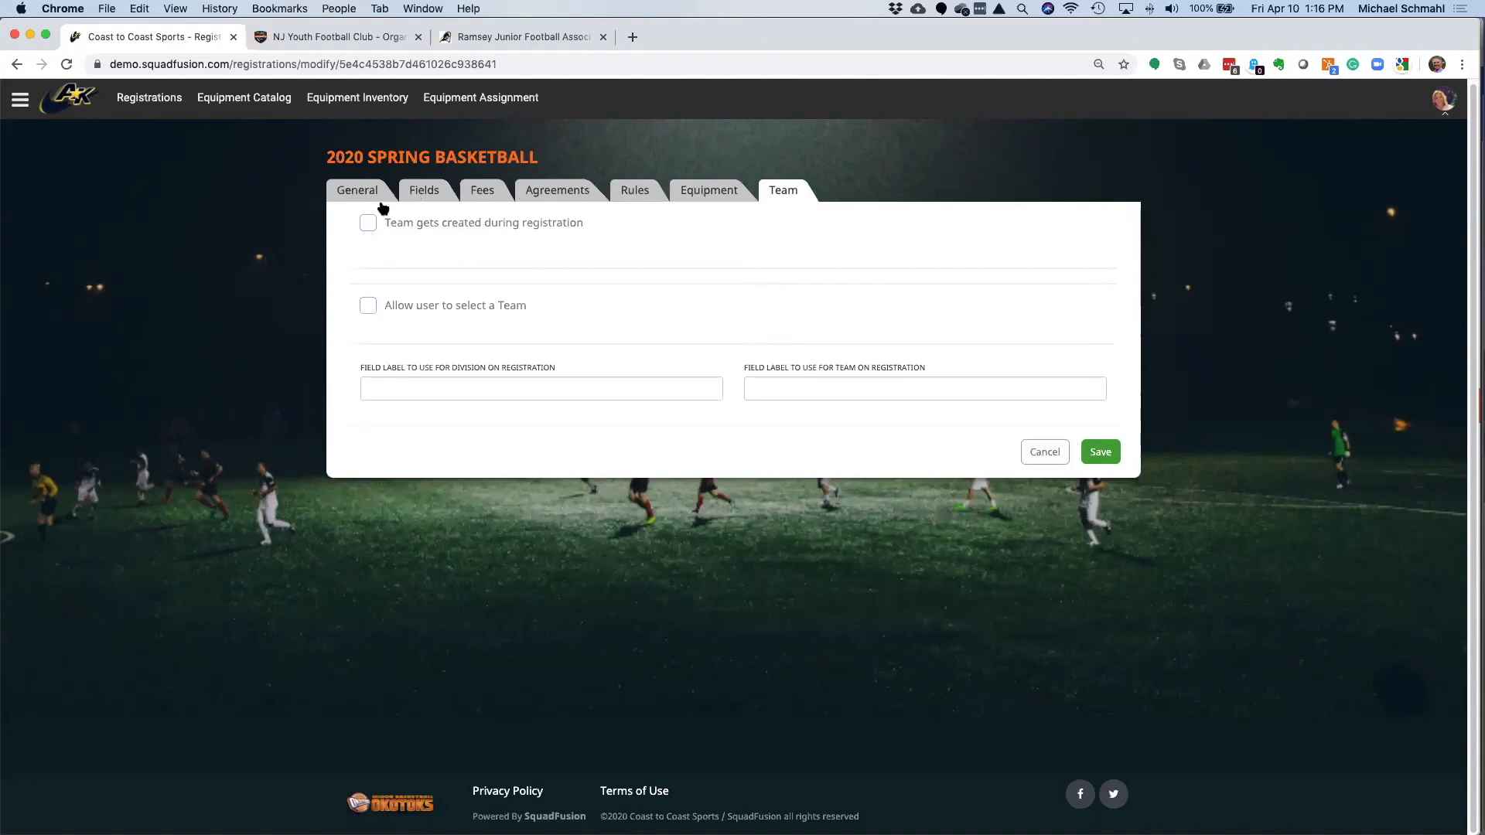
left_click(1044, 453)
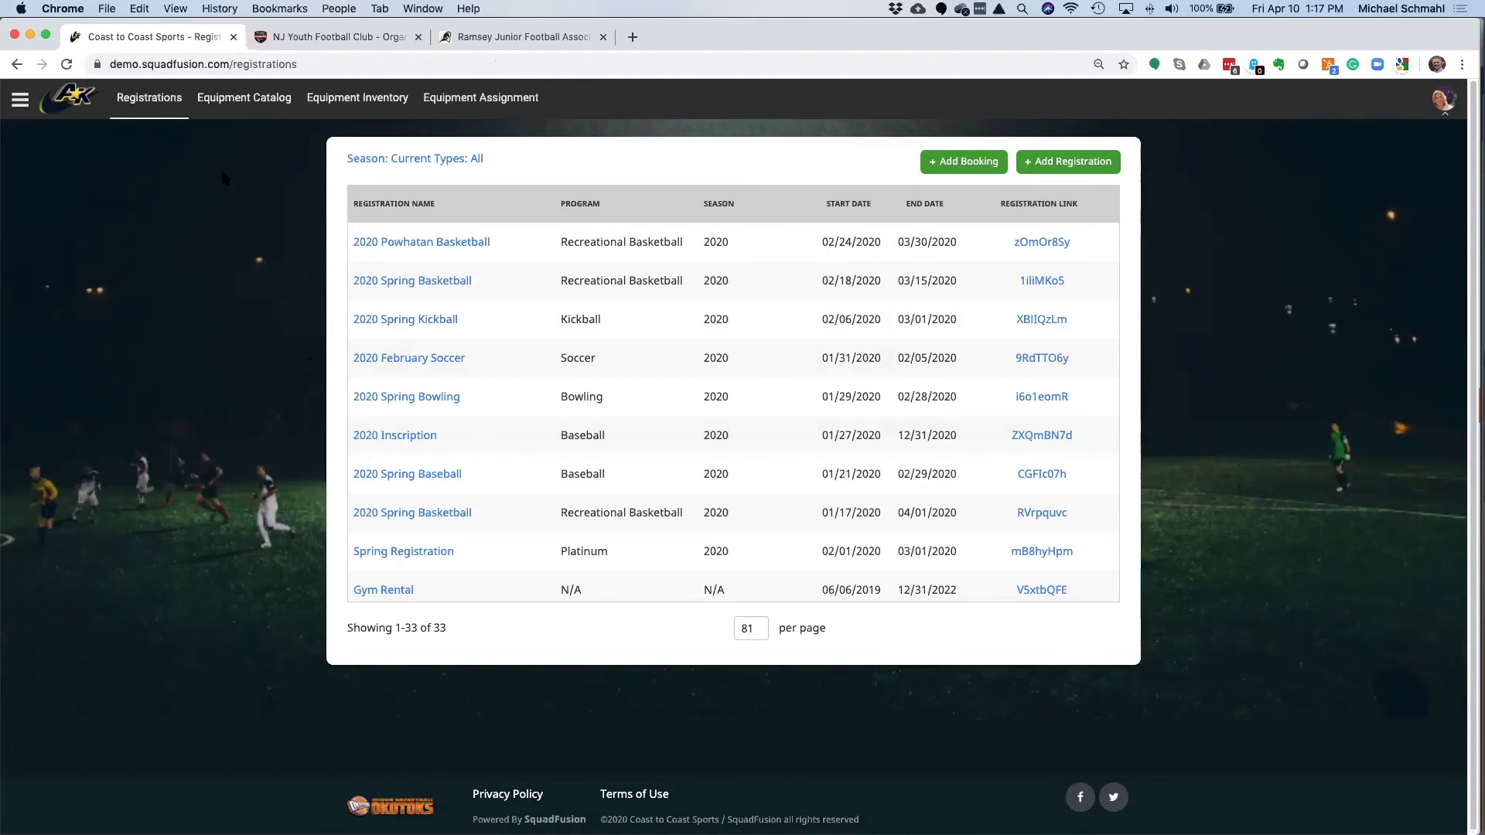
Start a new item in the equipment catalog and try allowing its default quantity to be changed
left_click(249, 103)
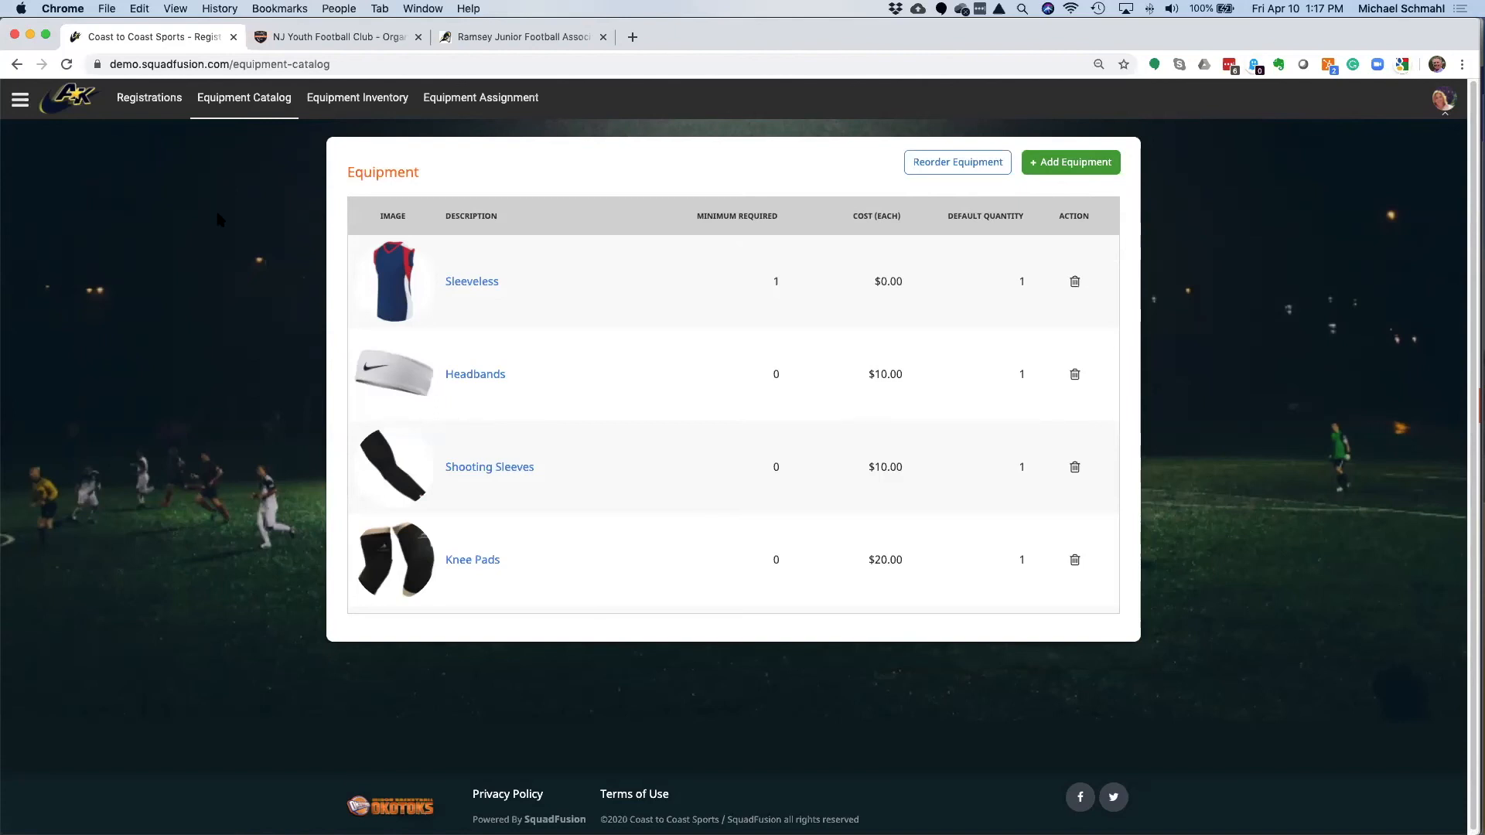
left_click(1093, 168)
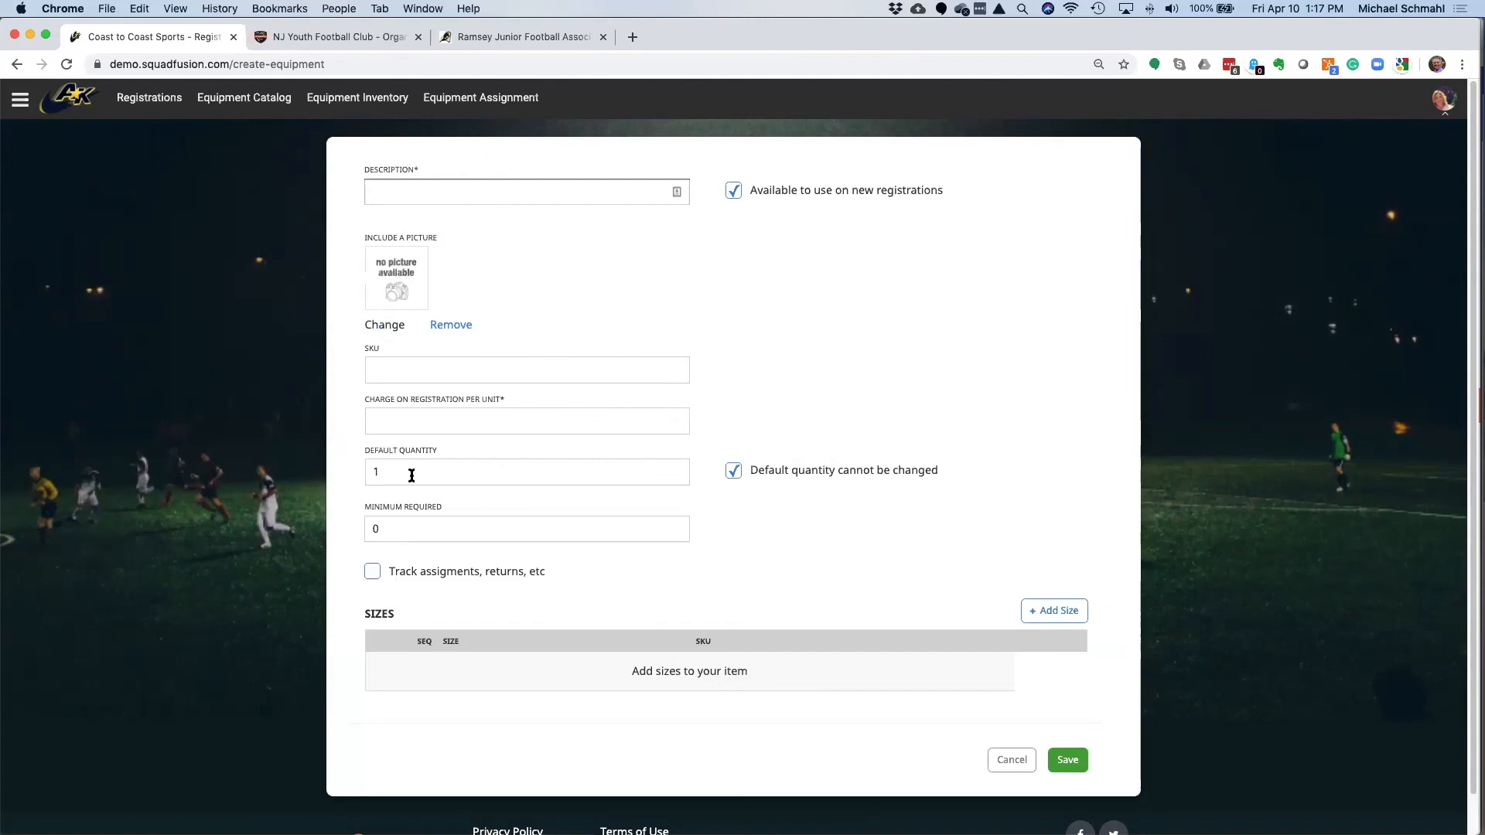
scroll(411, 476, "down", 2)
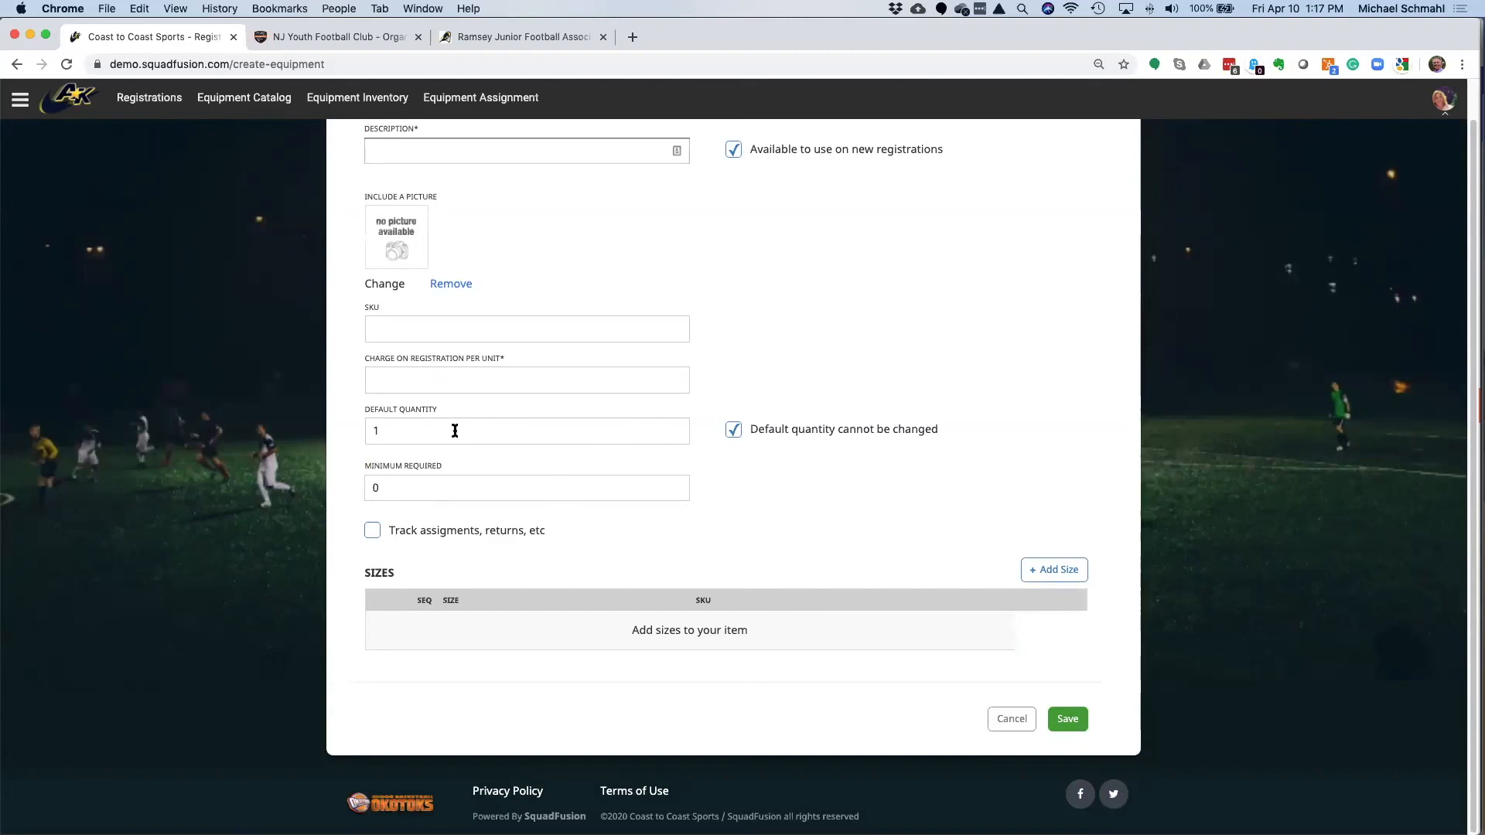
left_click(734, 432)
Examine the Sleeveless item's equipment inventory, including its breakdowns by size and by participant
left_click(338, 98)
left_click(895, 195)
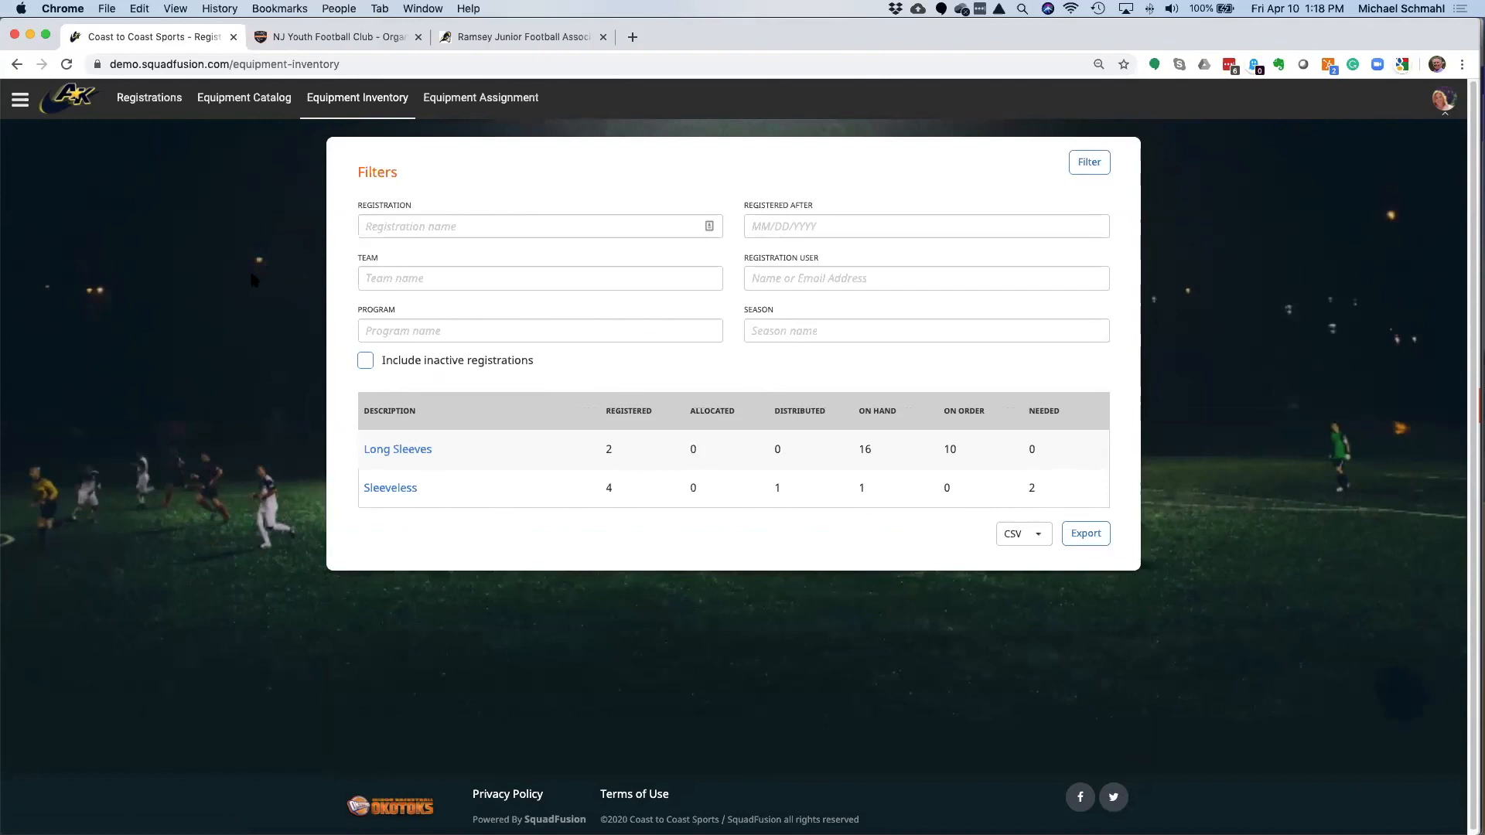
left_click(396, 490)
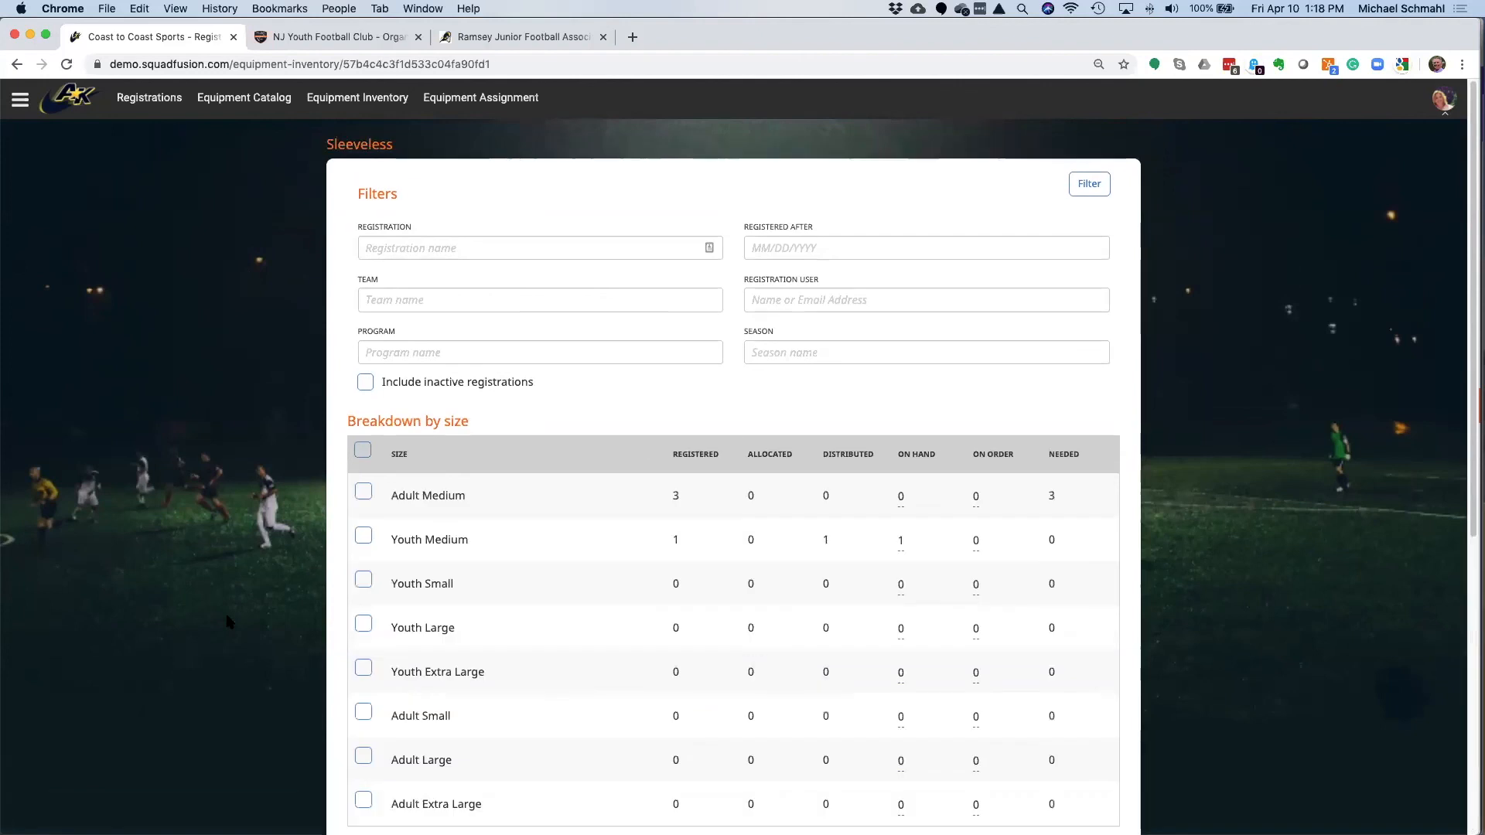
scroll(229, 621, "down", 3)
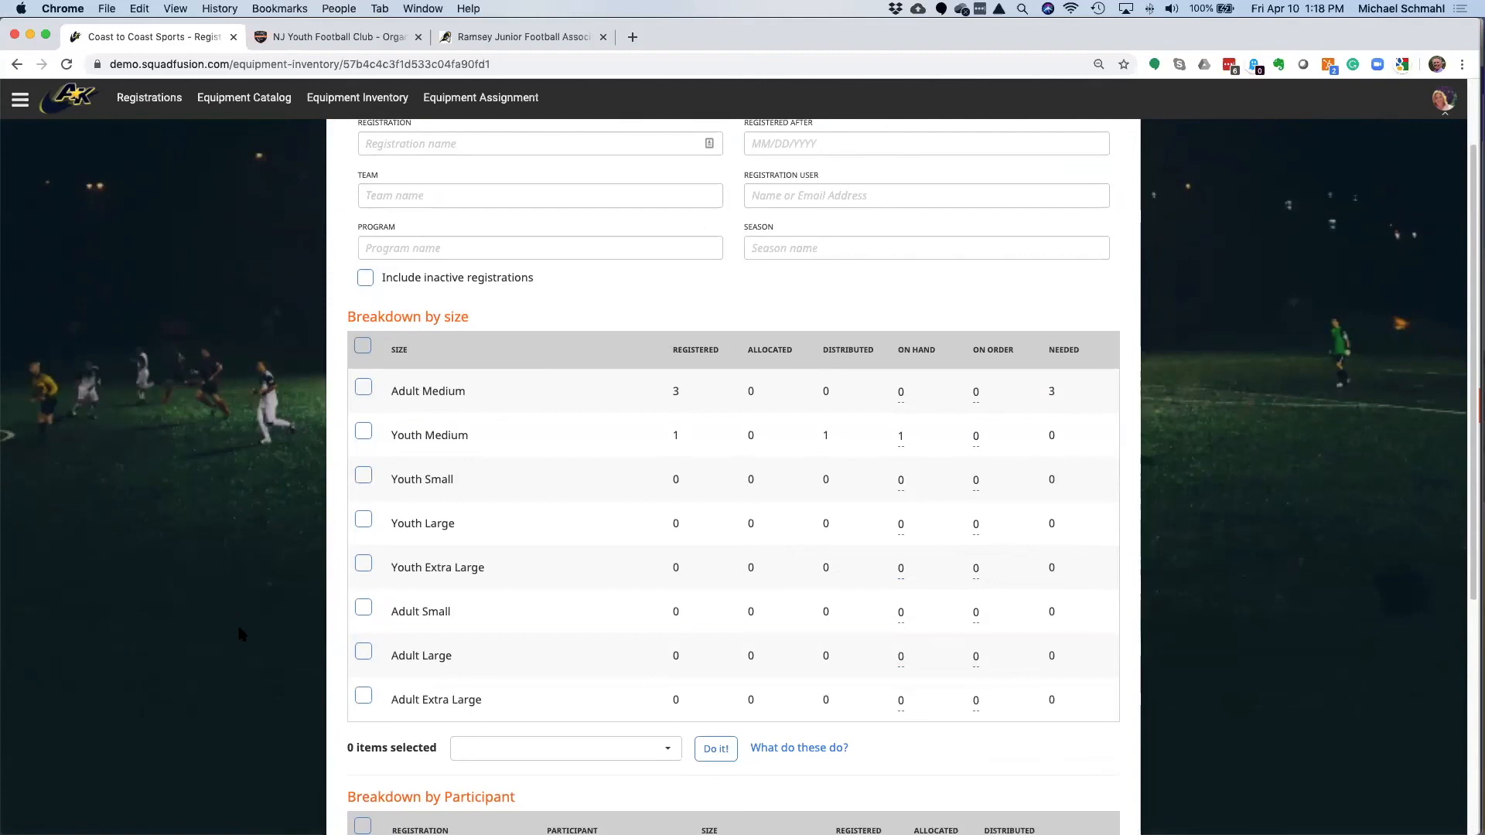
scroll(240, 633, "down", 5)
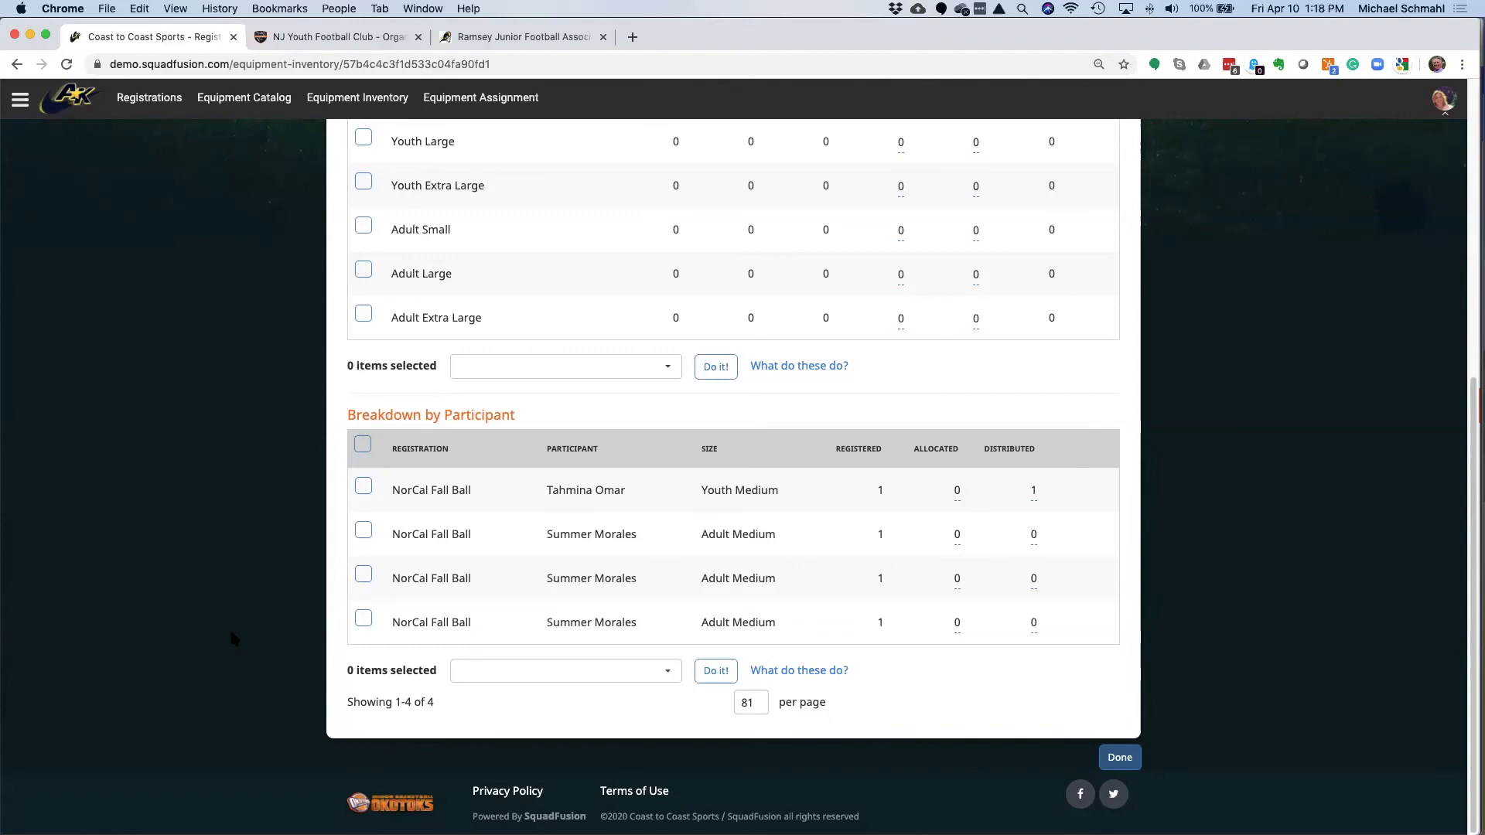
scroll(235, 640, "up", 1)
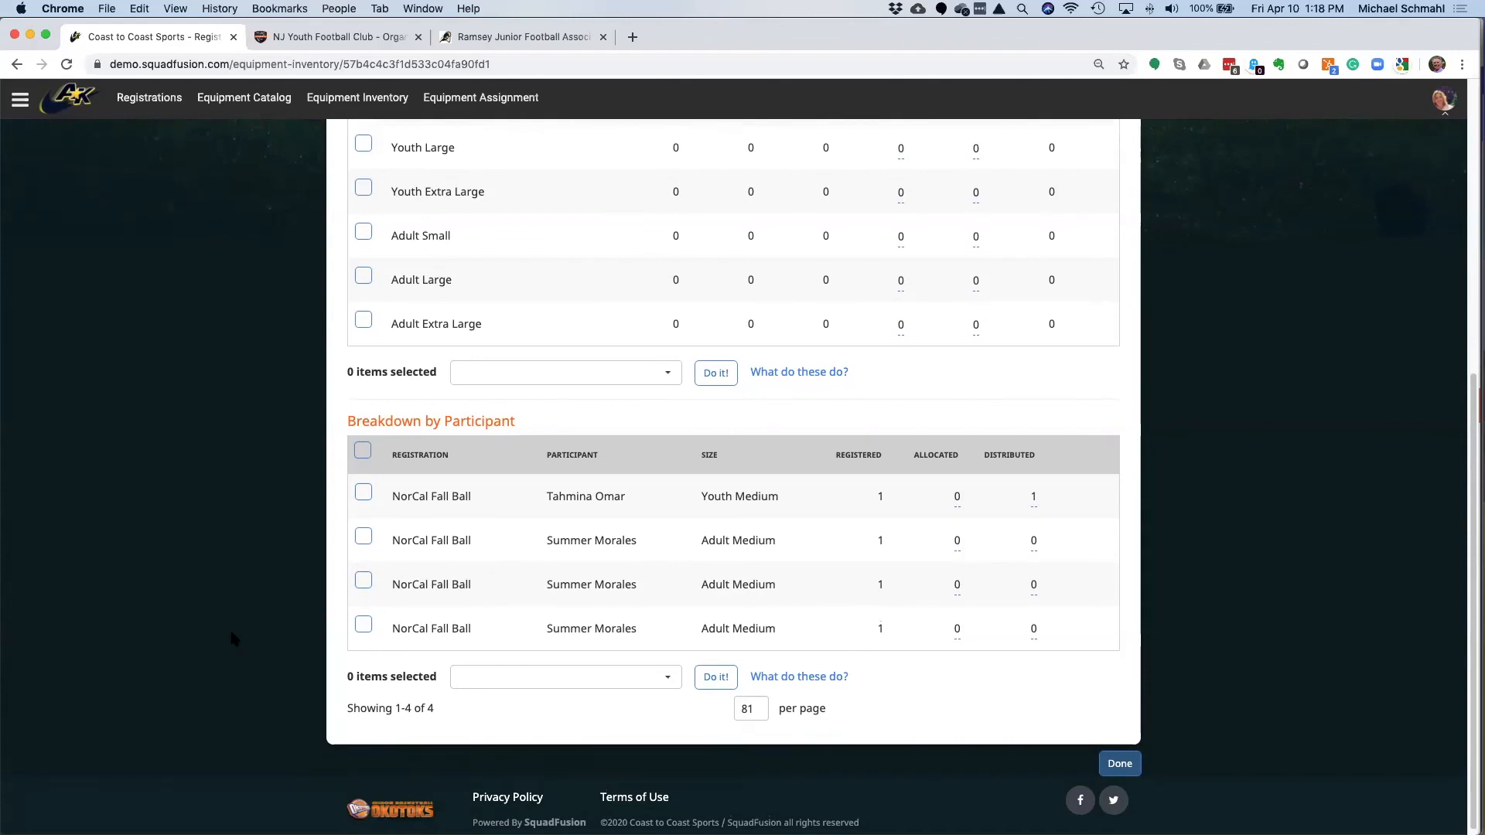
scroll(232, 634, "up", 6)
View the equipment assignments and bring up the league's main navigation
left_click(492, 99)
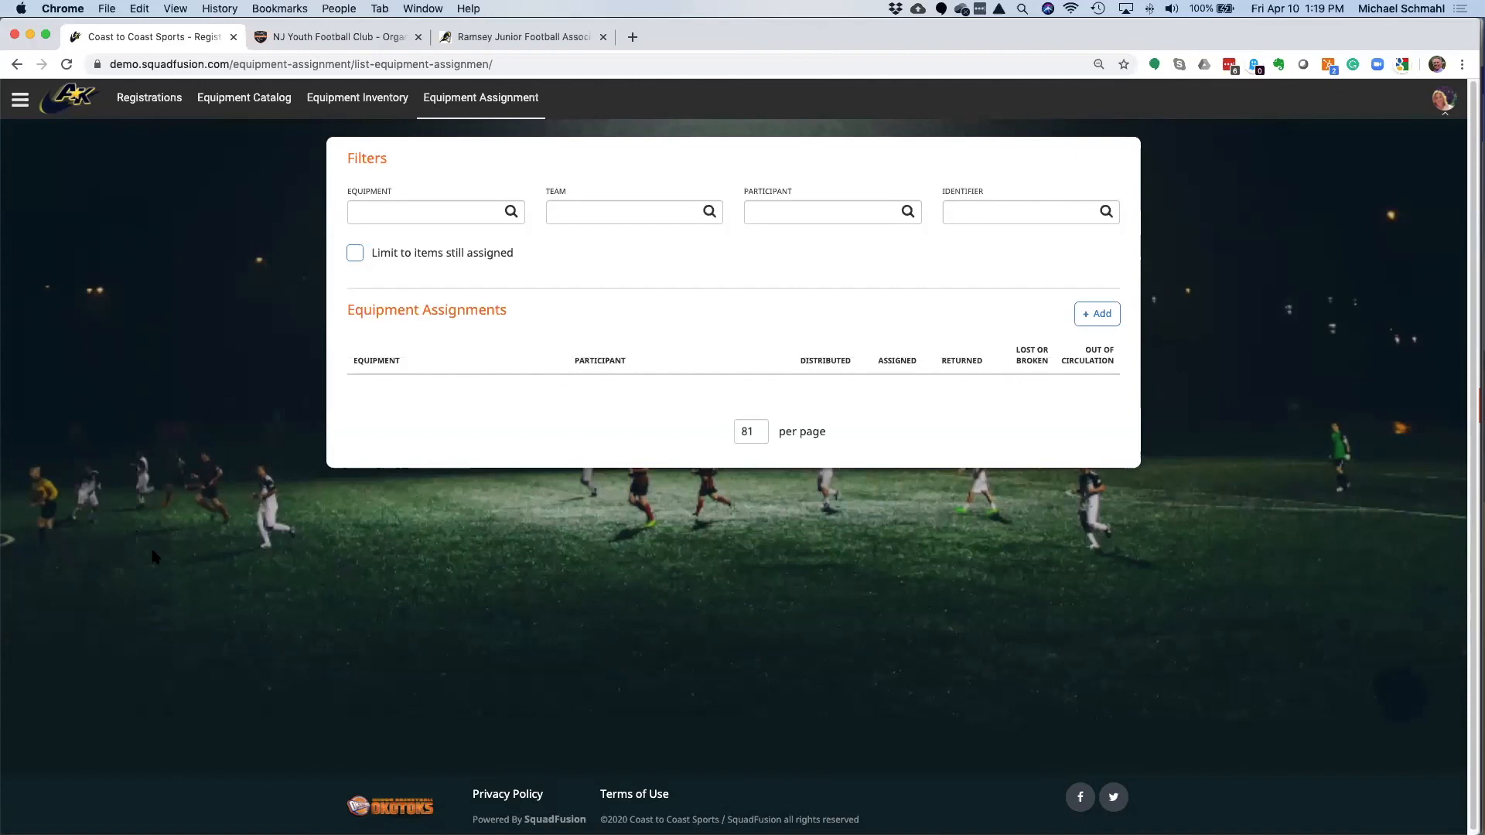
left_click(21, 100)
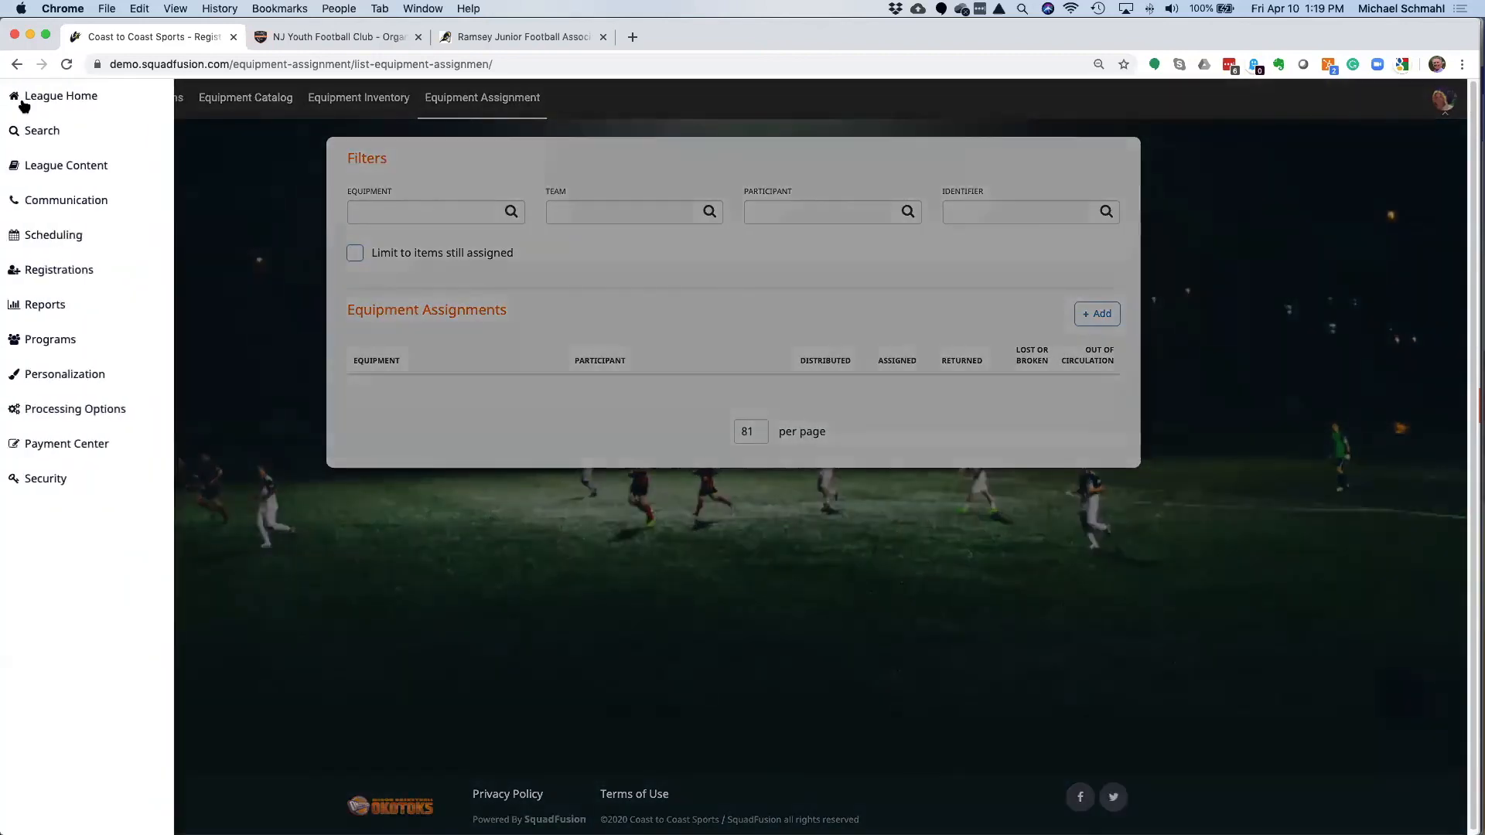